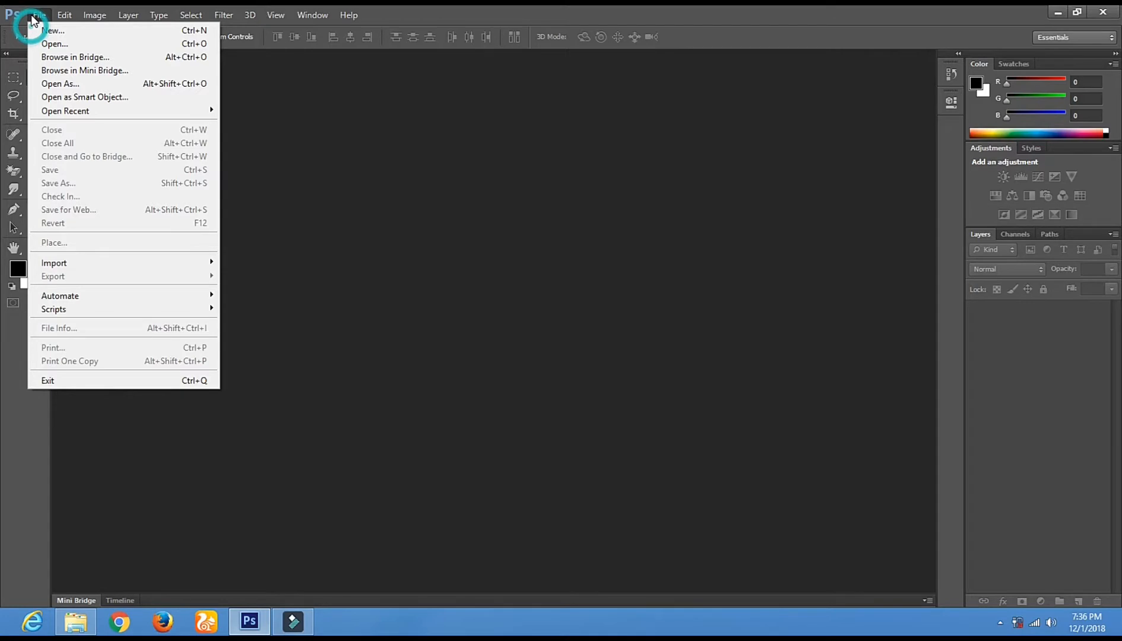
# Open the photo 2813864 of the woman blowing a kiss from the Desktop
pyautogui.click(58, 48)
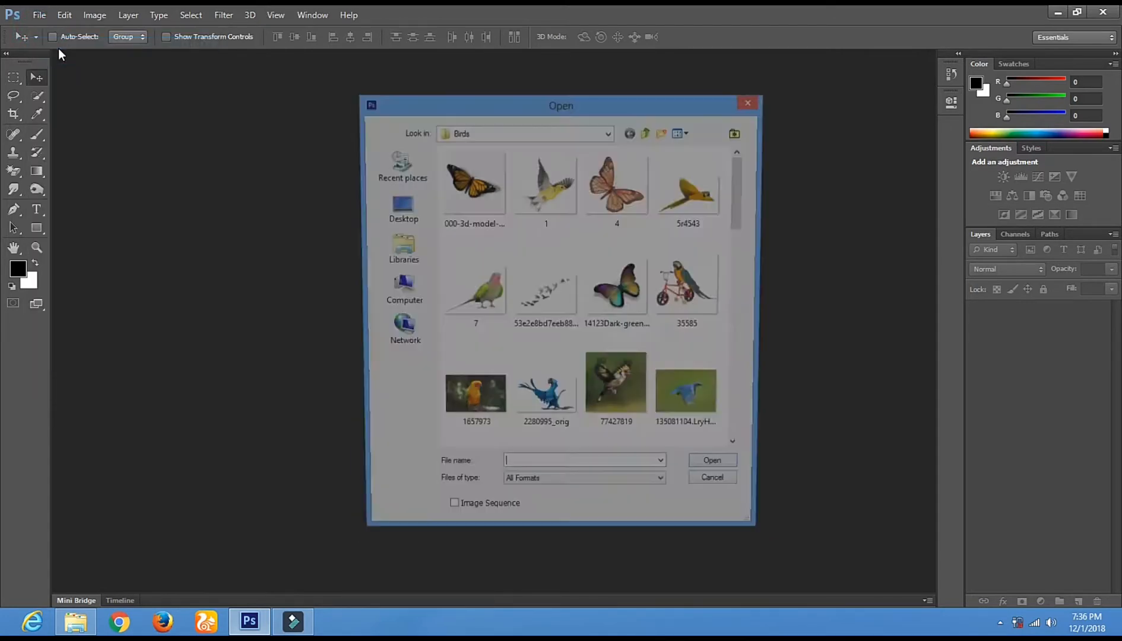
pyautogui.click(414, 212)
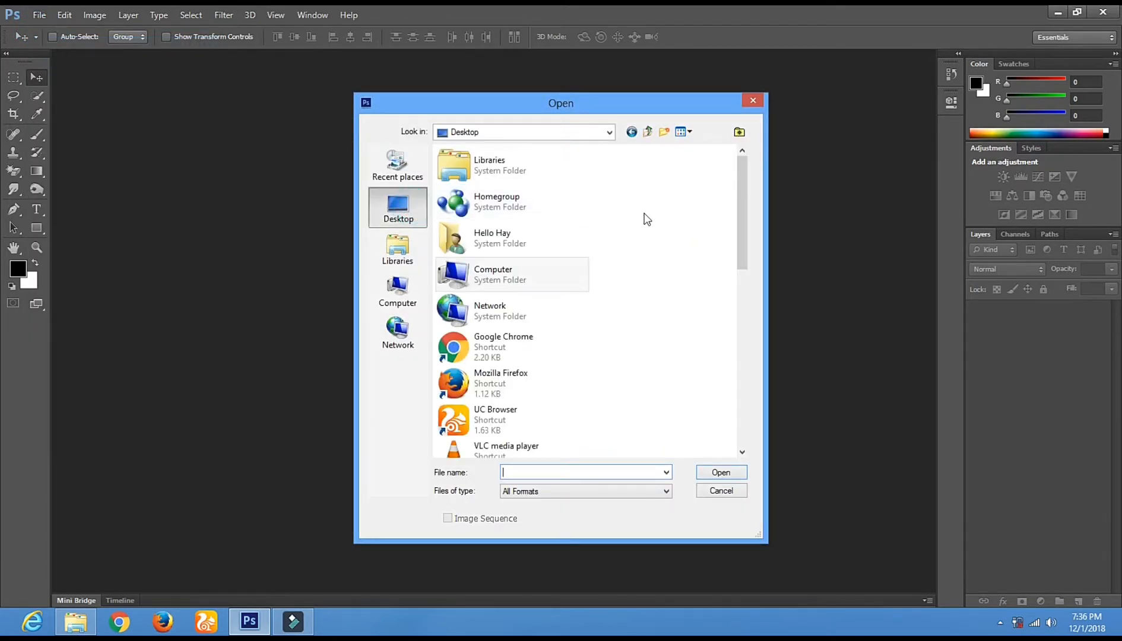
pyautogui.moveTo(741, 204); pyautogui.dragTo(742, 270)
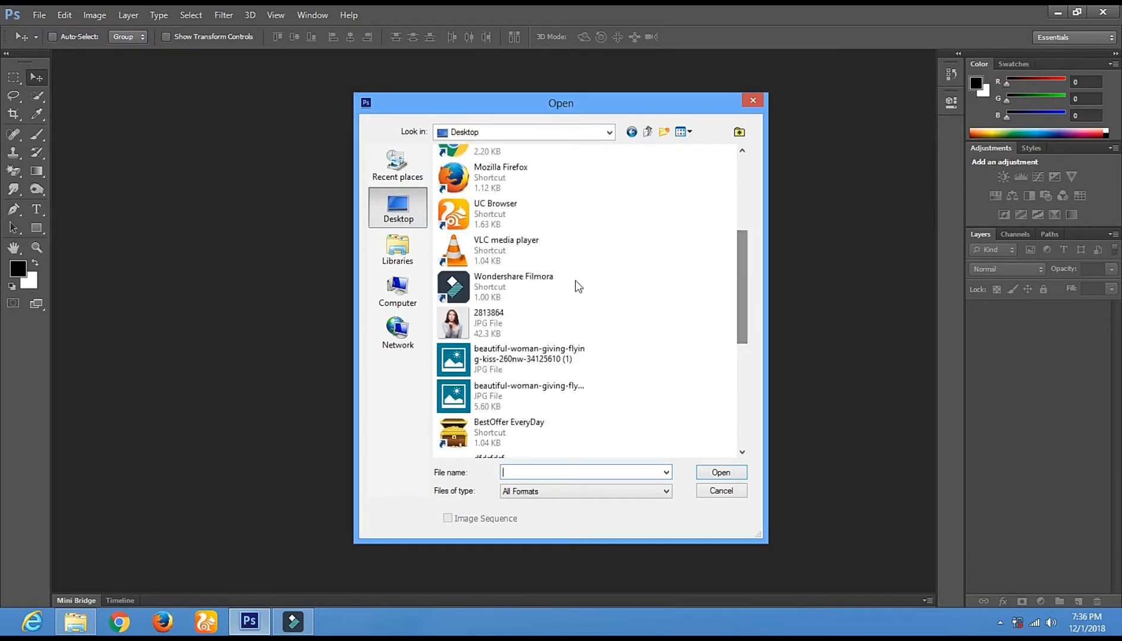
pyautogui.click(513, 298)
pyautogui.doubleClick(503, 322)
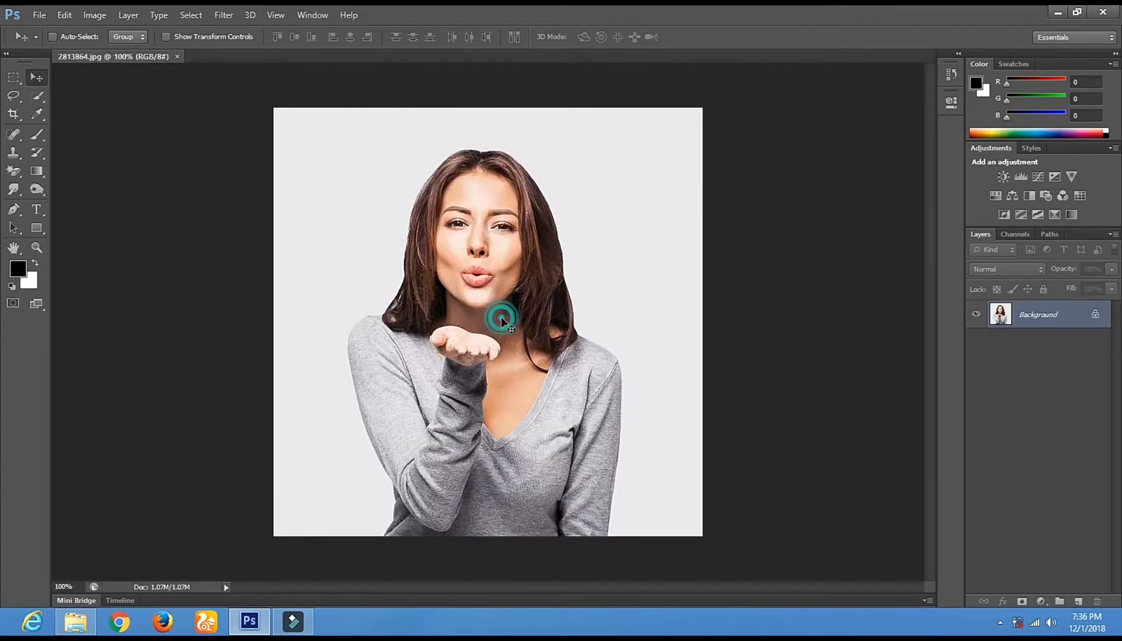
pyautogui.click(13, 171)
pyautogui.click(316, 228)
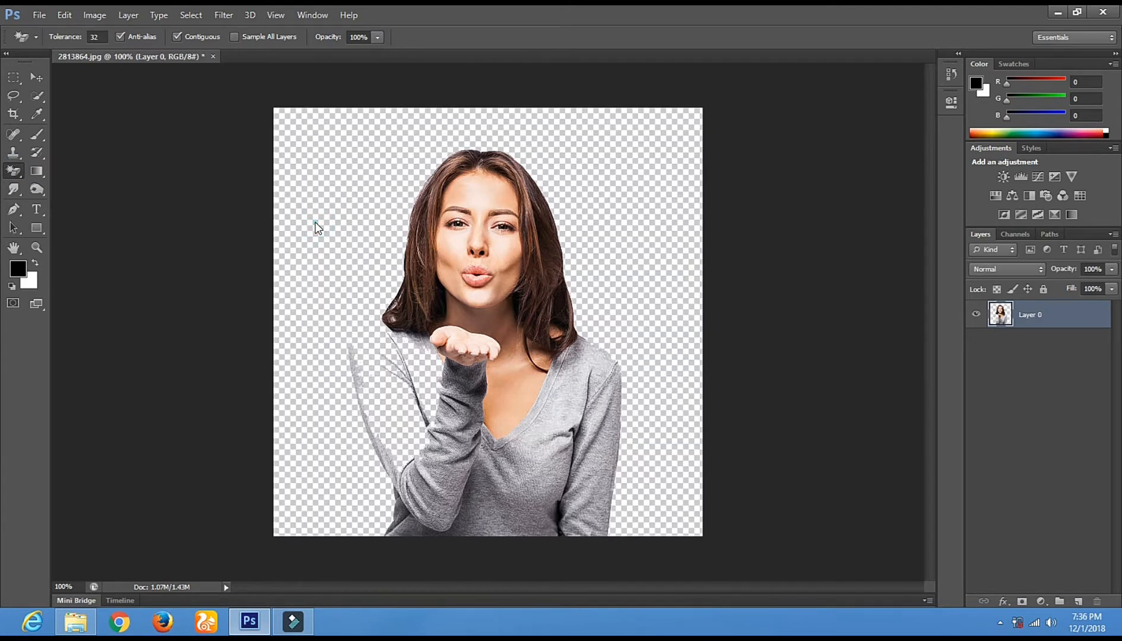
pyautogui.hotkey('ctrl', 'z')
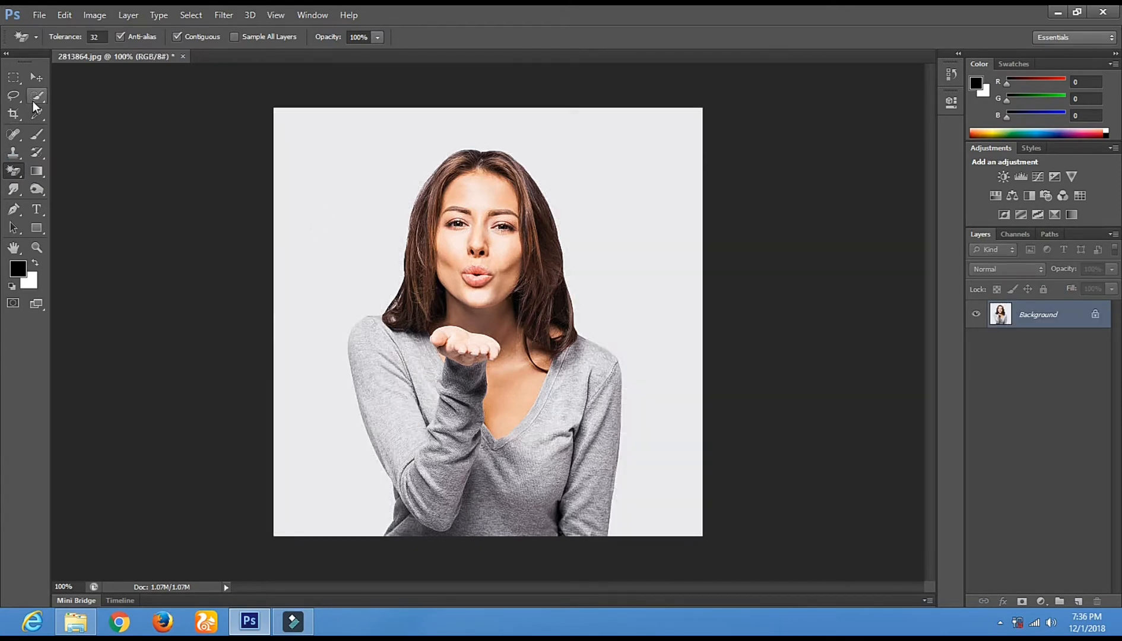
# Select the backdrop left of the woman with Quick Selection and erase it to transparency with the Magic Eraser
pyautogui.click(37, 96)
pyautogui.moveTo(327, 443)
pyautogui.mouseDown()
pyautogui.moveTo(309, 334)
pyautogui.moveTo(333, 266)
pyautogui.mouseUp()
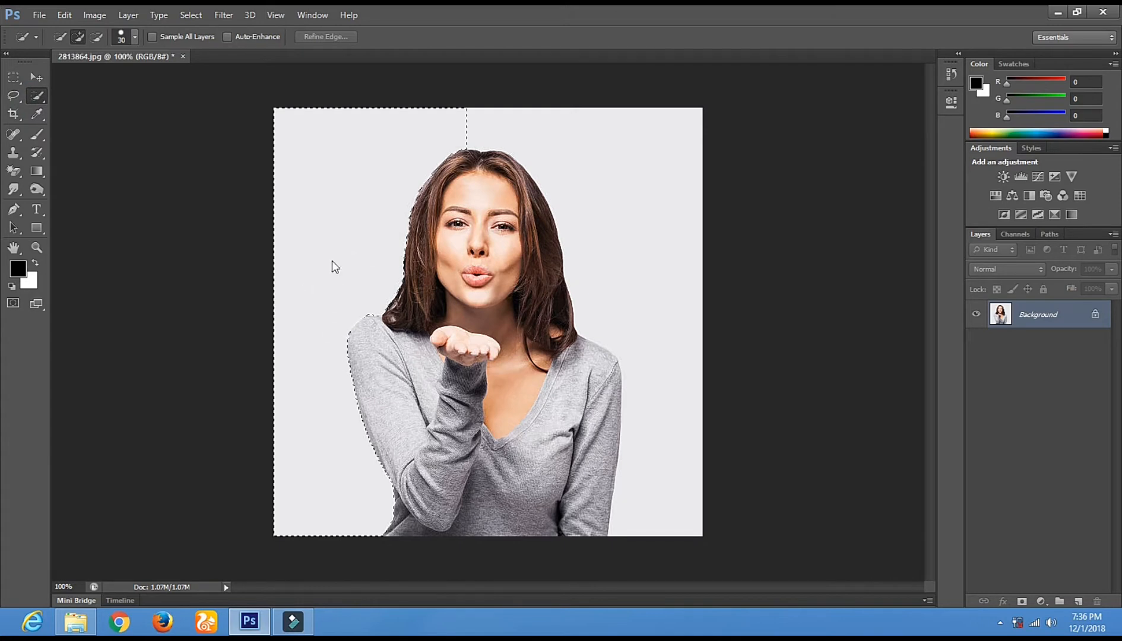
pyautogui.rightClick(13, 171)
pyautogui.click(44, 195)
pyautogui.click(334, 237)
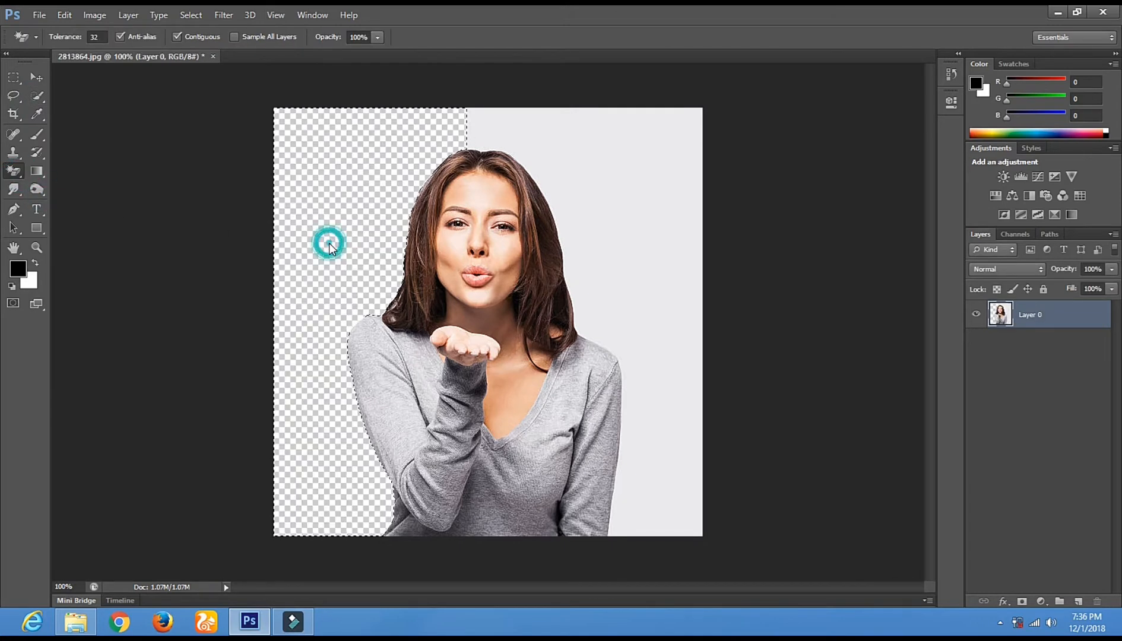
# Clear the selection and erase the remaining backdrop on the right side of the woman with the Magic Eraser
pyautogui.click(14, 96)
pyautogui.click(350, 177)
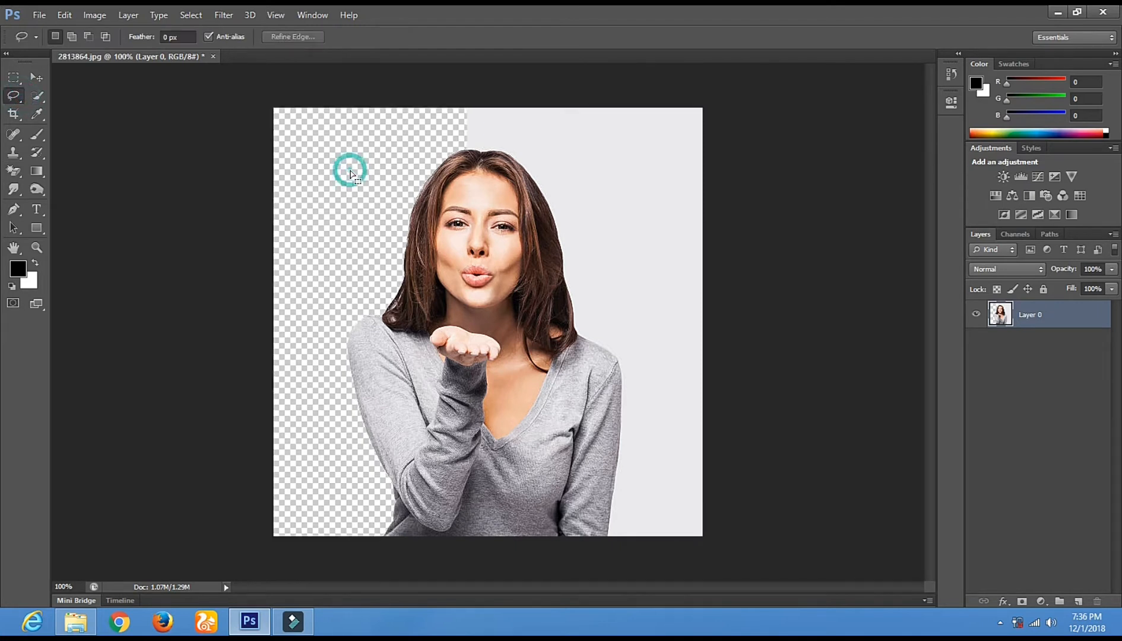
pyautogui.click(34, 76)
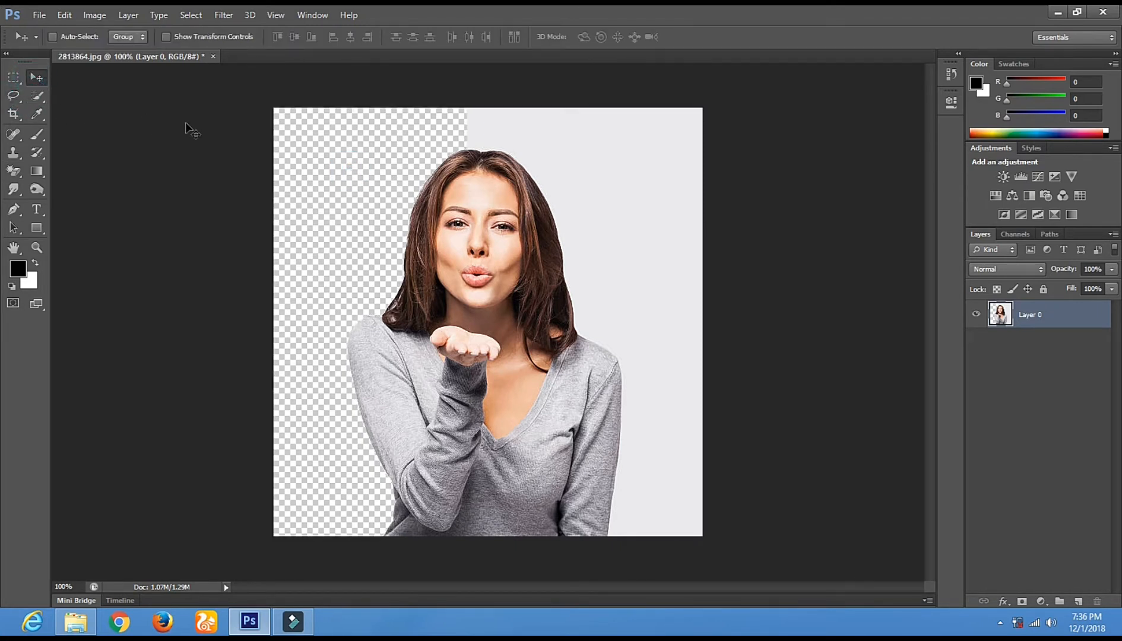
pyautogui.click(13, 171)
pyautogui.click(598, 204)
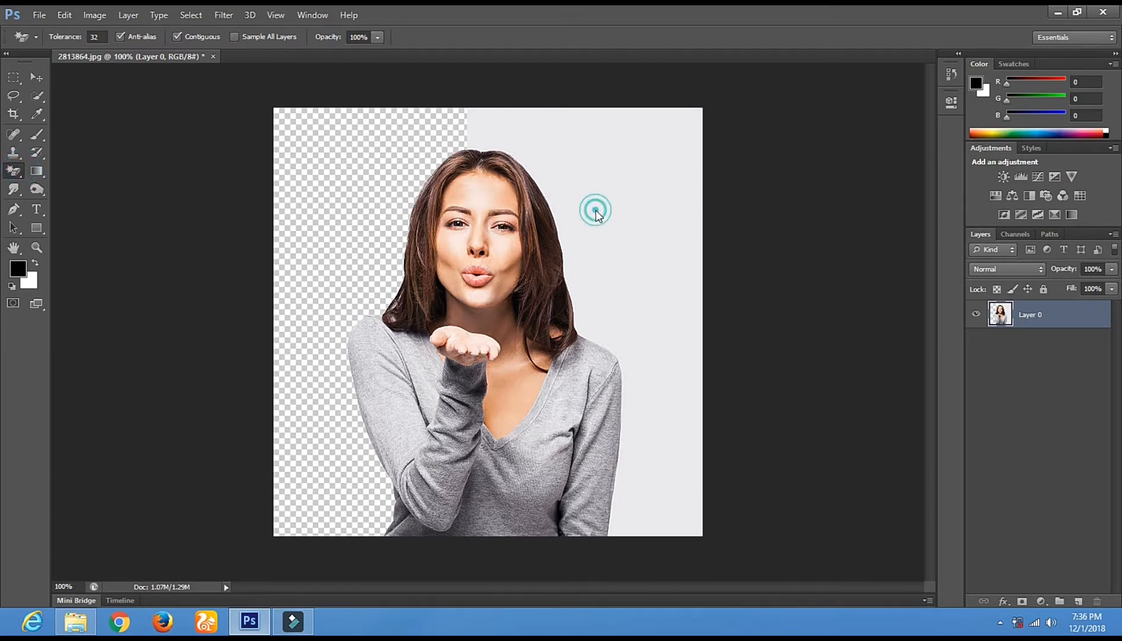
# Extend the canvas with the Crop tool, adding transparent space on both sides of the woman and a little above her
pyautogui.click(13, 114)
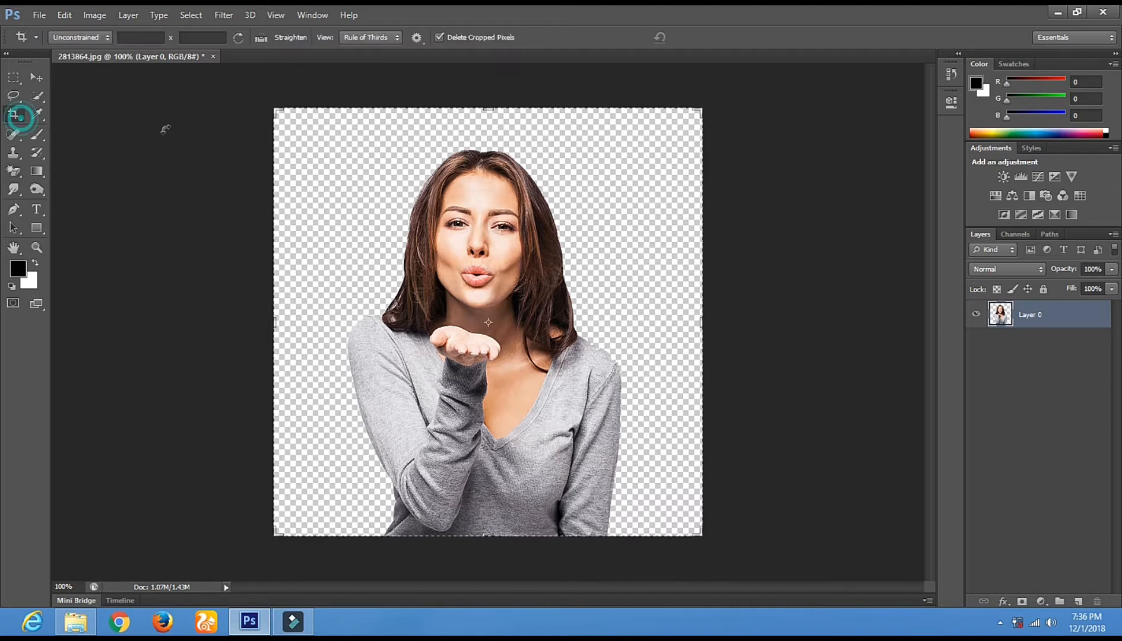
pyautogui.moveTo(277, 109); pyautogui.dragTo(161, 99)
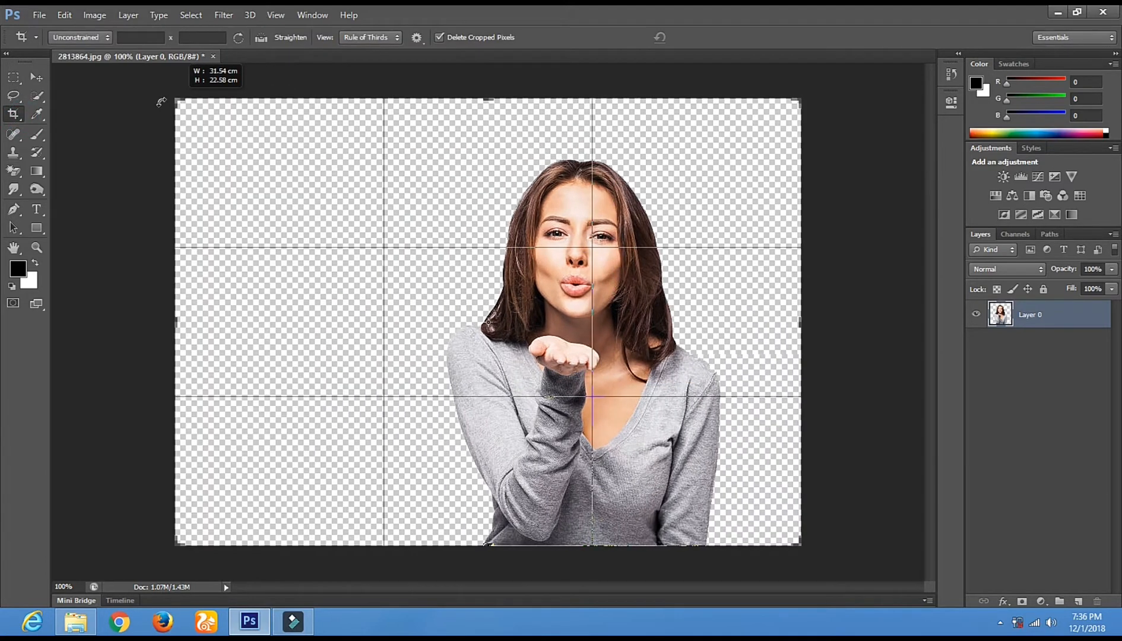
pyautogui.moveTo(802, 97); pyautogui.dragTo(914, 86)
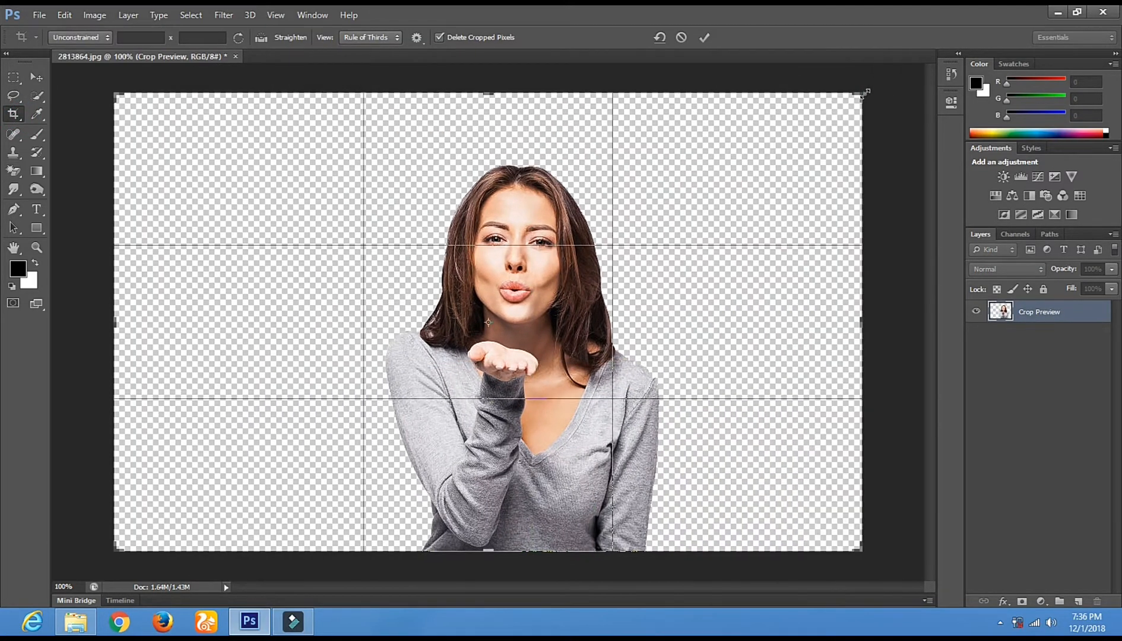
pyautogui.click(34, 248)
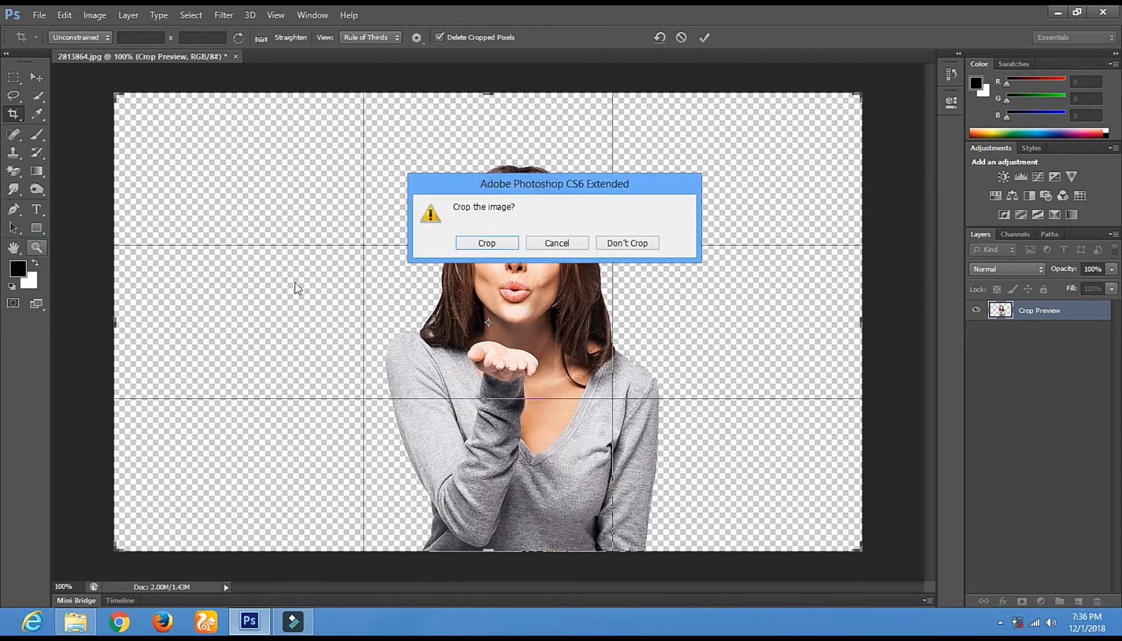
pyautogui.click(492, 243)
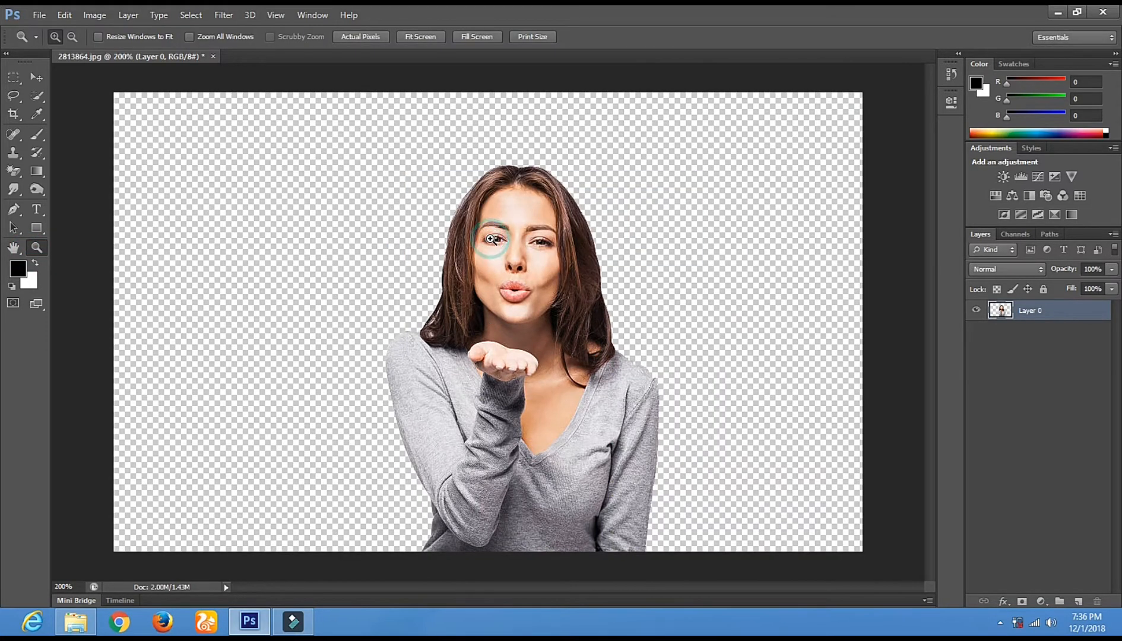
pyautogui.click(491, 239)
pyautogui.keyDown('alt'); pyautogui.click(490, 239); pyautogui.keyUp('alt')
pyautogui.keyDown('alt'); pyautogui.click(491, 239); pyautogui.keyUp('alt')
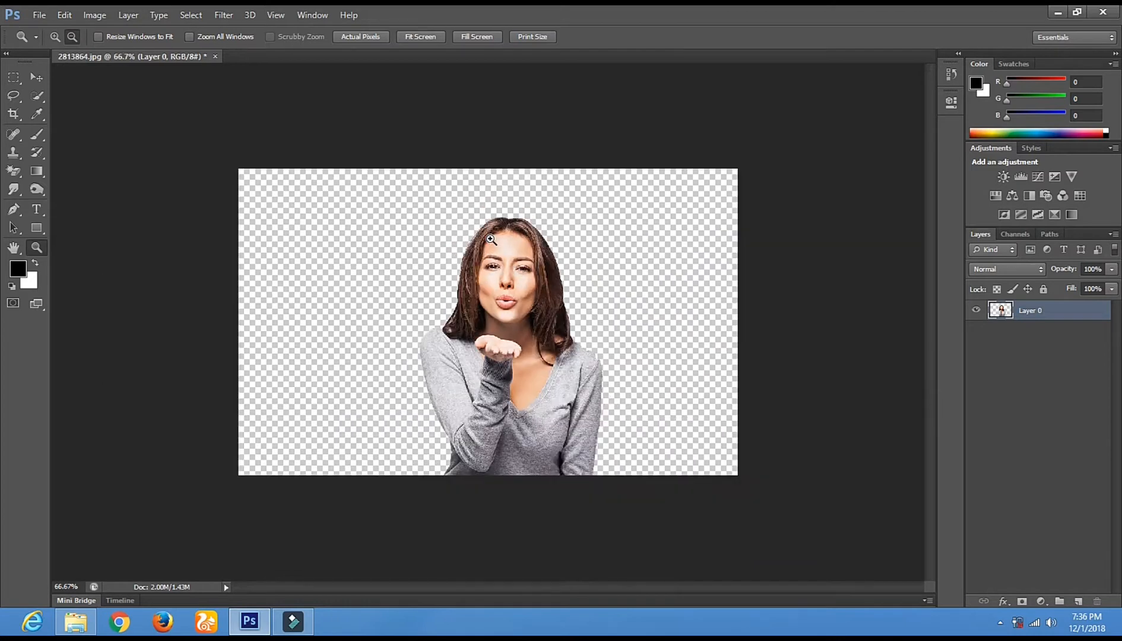
# Browse for files to open in the Birds folder inside Png Pic, reached through Local Disk (E:) and its soft folder
pyautogui.click(39, 15)
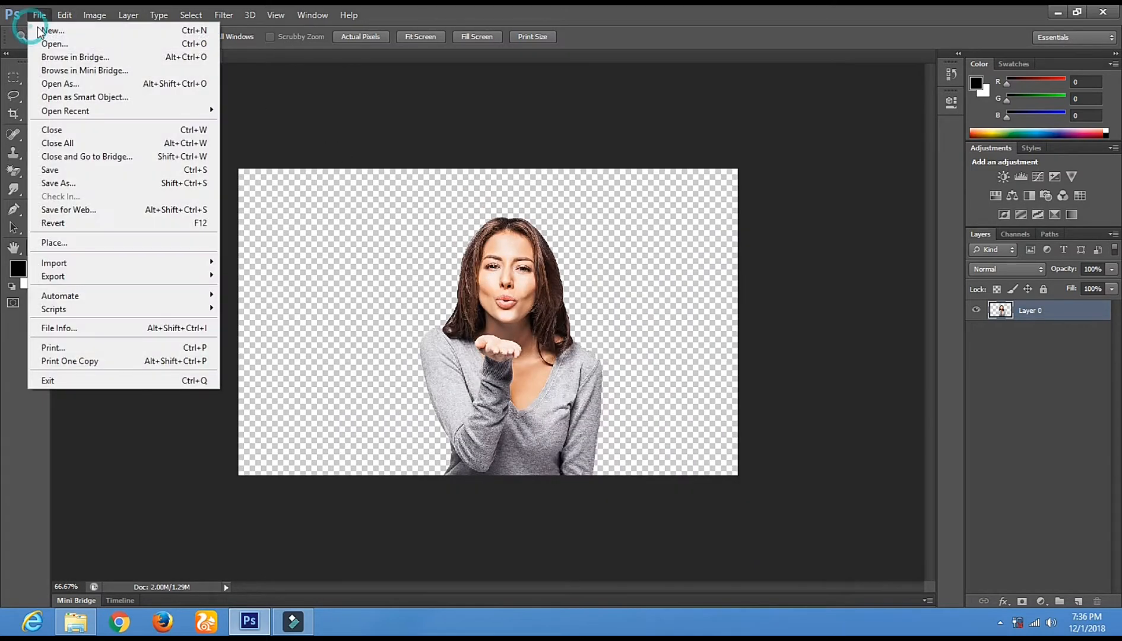
pyautogui.click(55, 41)
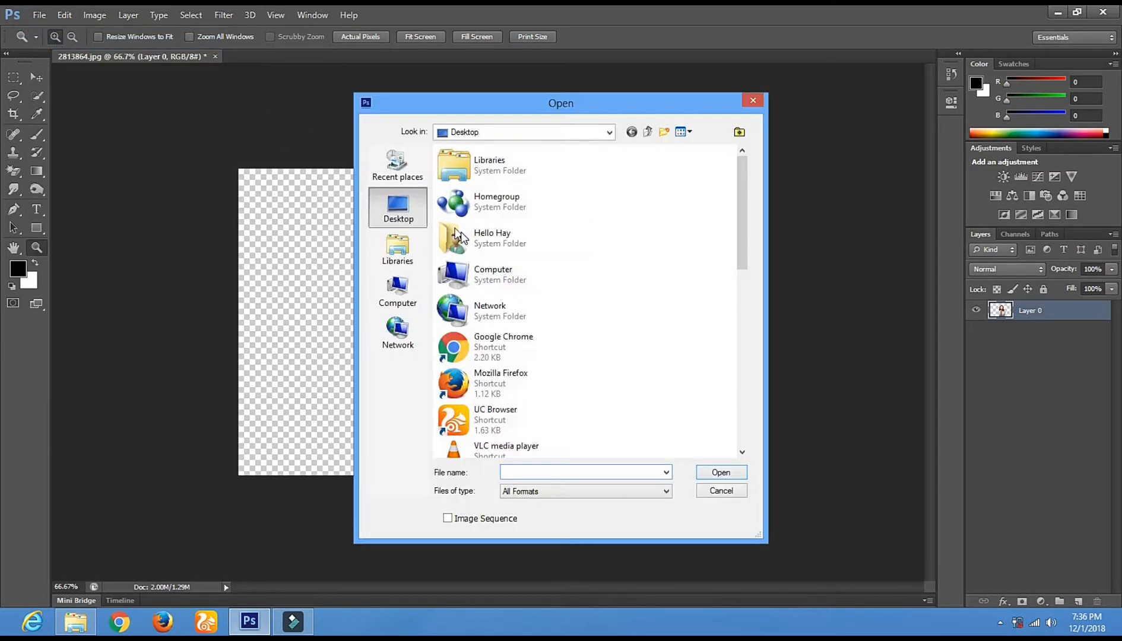
pyautogui.click(478, 279)
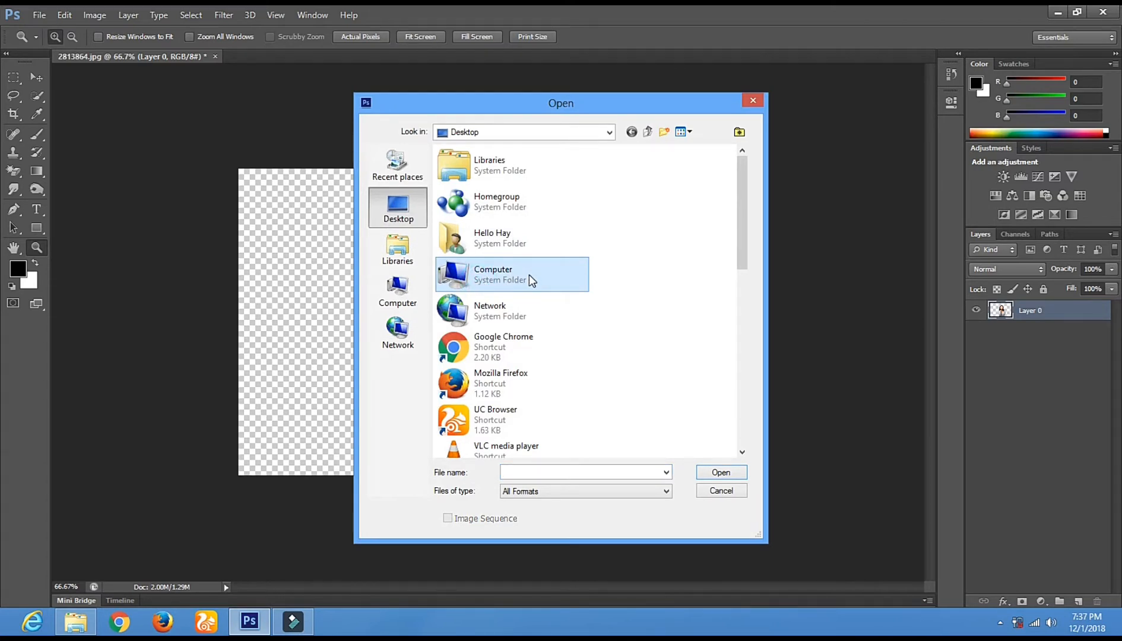
pyautogui.click(478, 307)
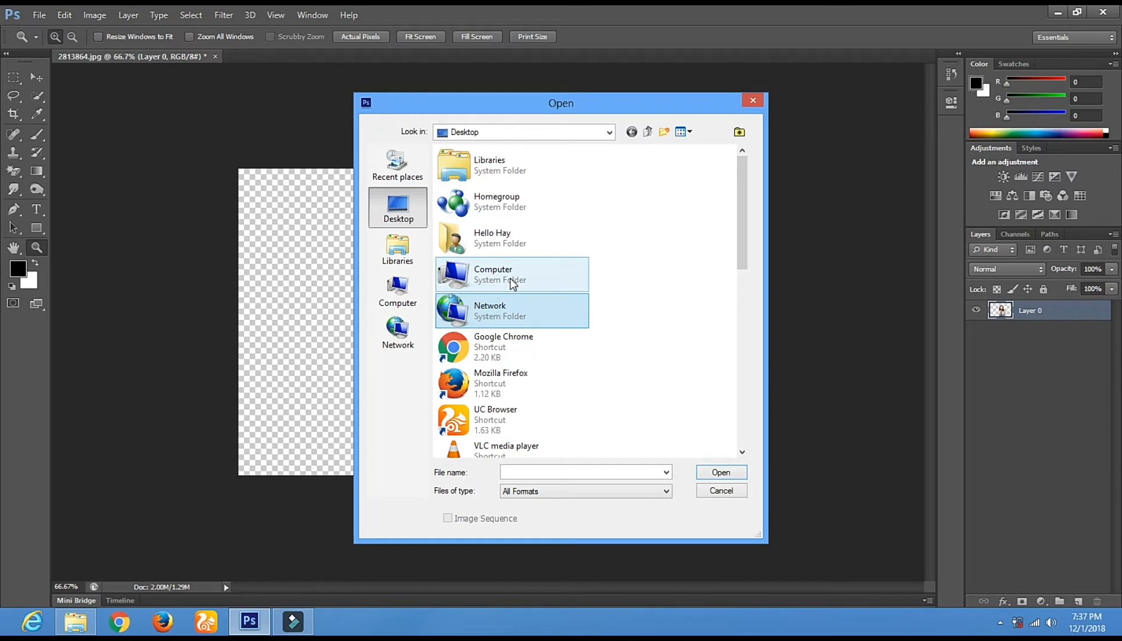
pyautogui.doubleClick(524, 278)
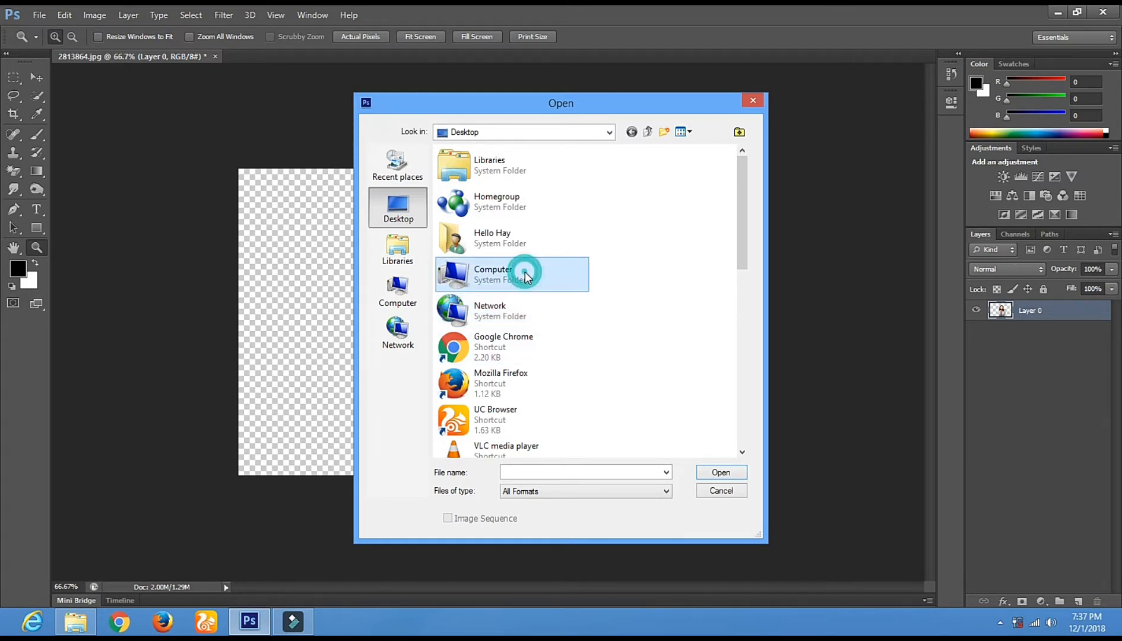
pyautogui.doubleClick(513, 217)
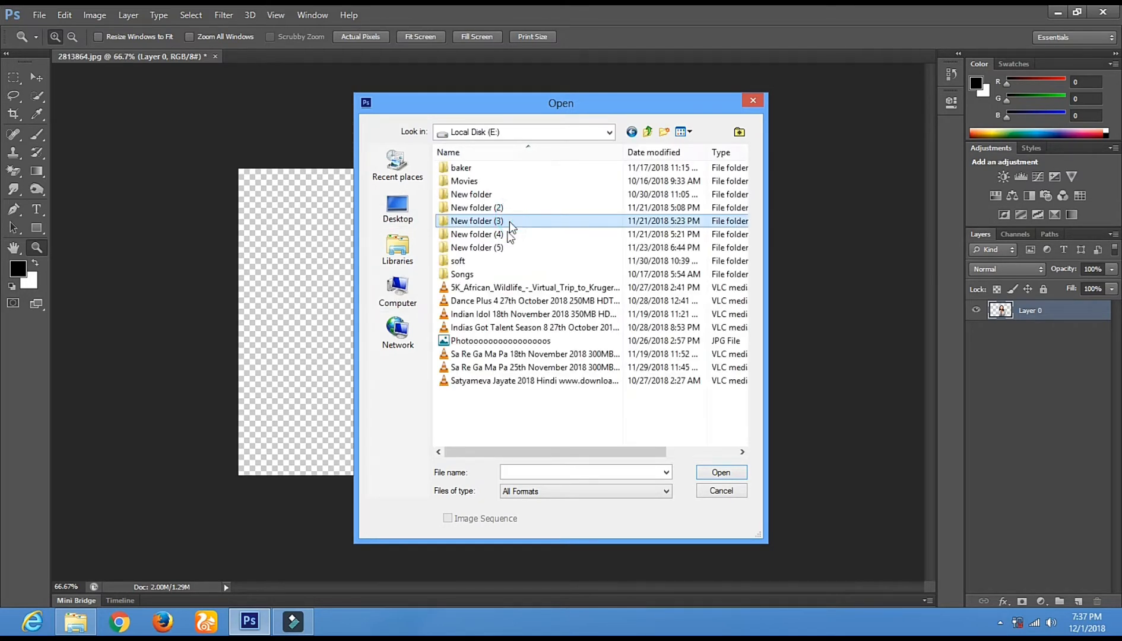
pyautogui.doubleClick(458, 261)
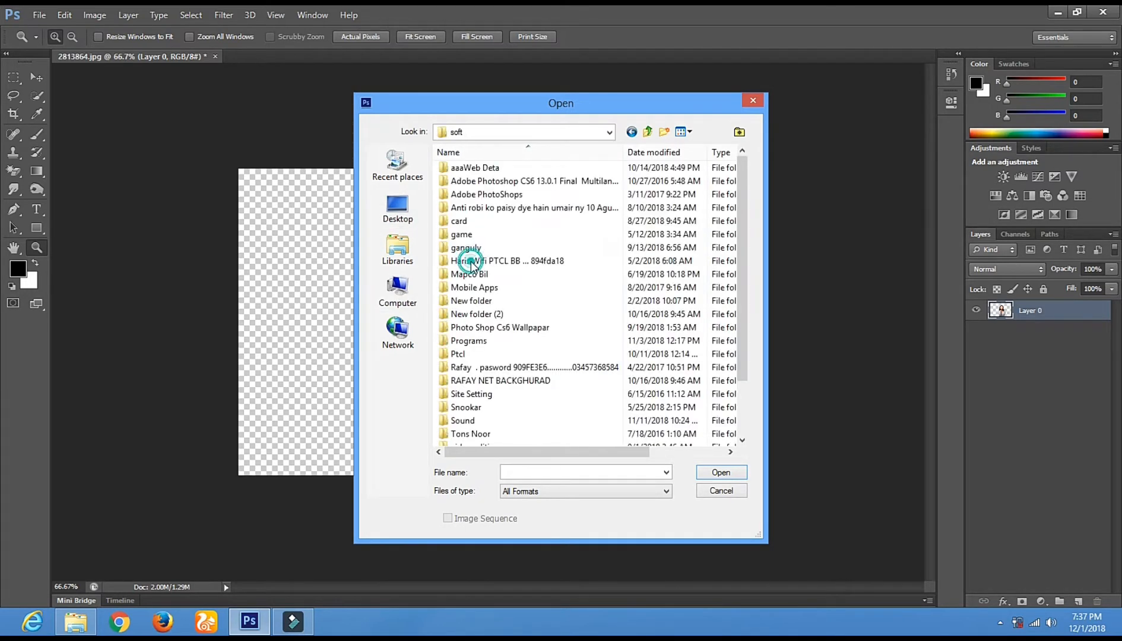
pyautogui.doubleClick(520, 327)
pyautogui.doubleClick(484, 389)
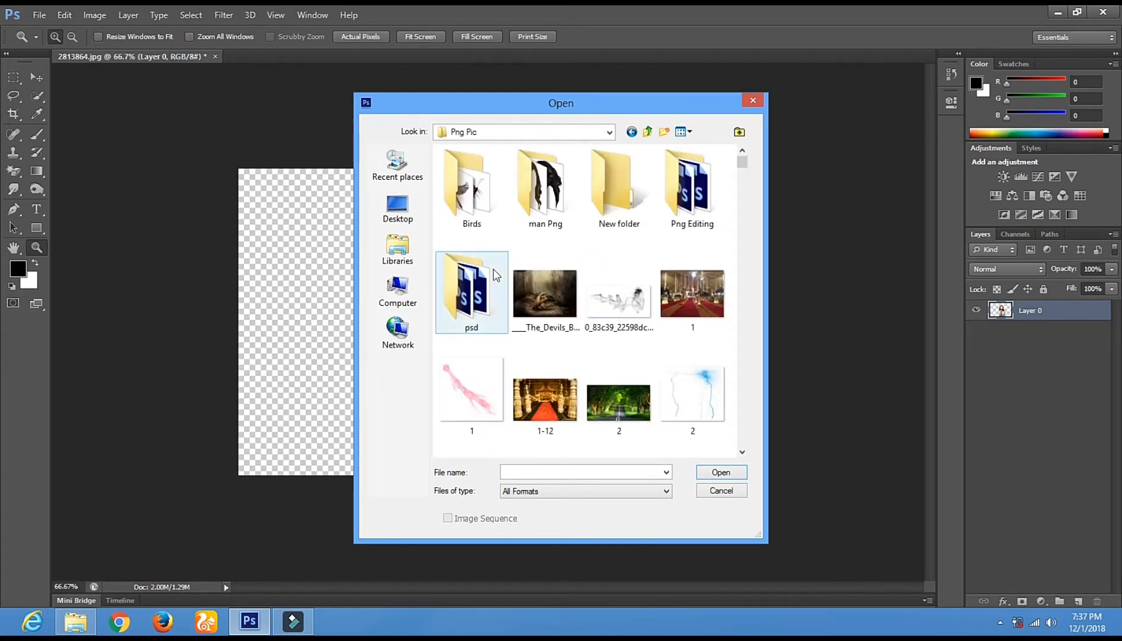
pyautogui.click(473, 223)
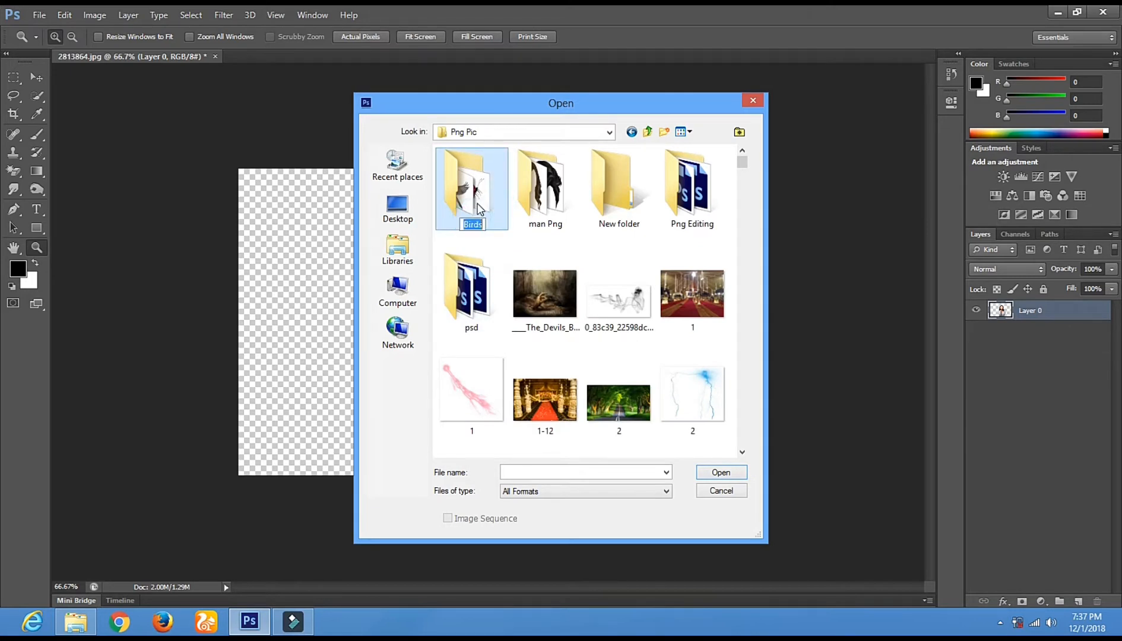
pyautogui.doubleClick(479, 190)
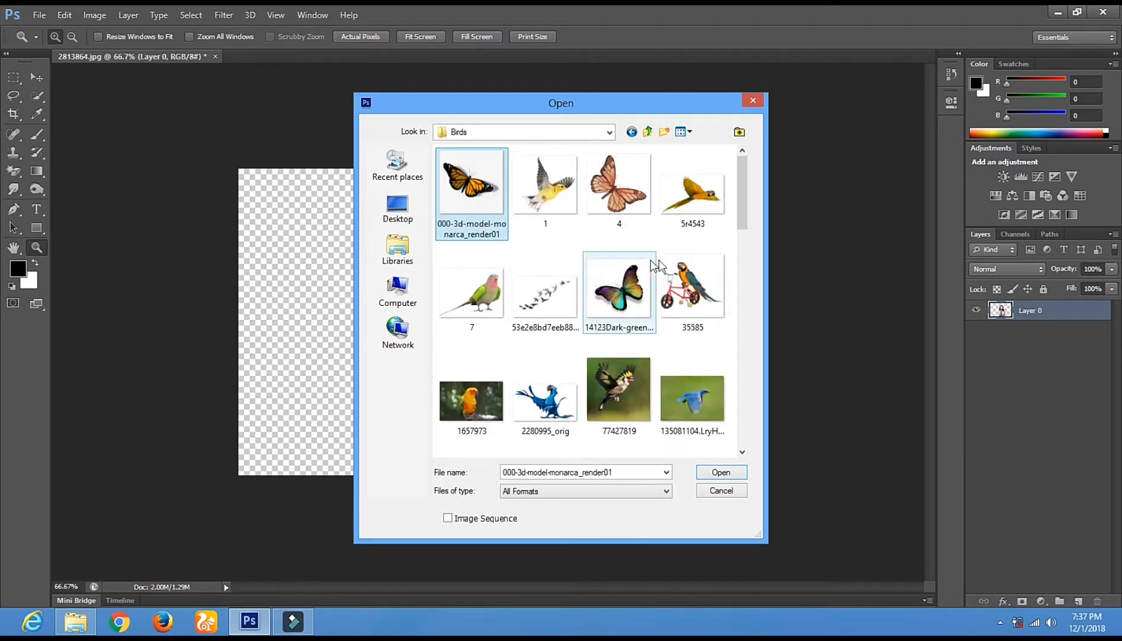
pyautogui.keyDown('ctrl'); pyautogui.click(542, 196); pyautogui.keyUp('ctrl')
pyautogui.keyDown('ctrl'); pyautogui.click(627, 205); pyautogui.keyUp('ctrl')
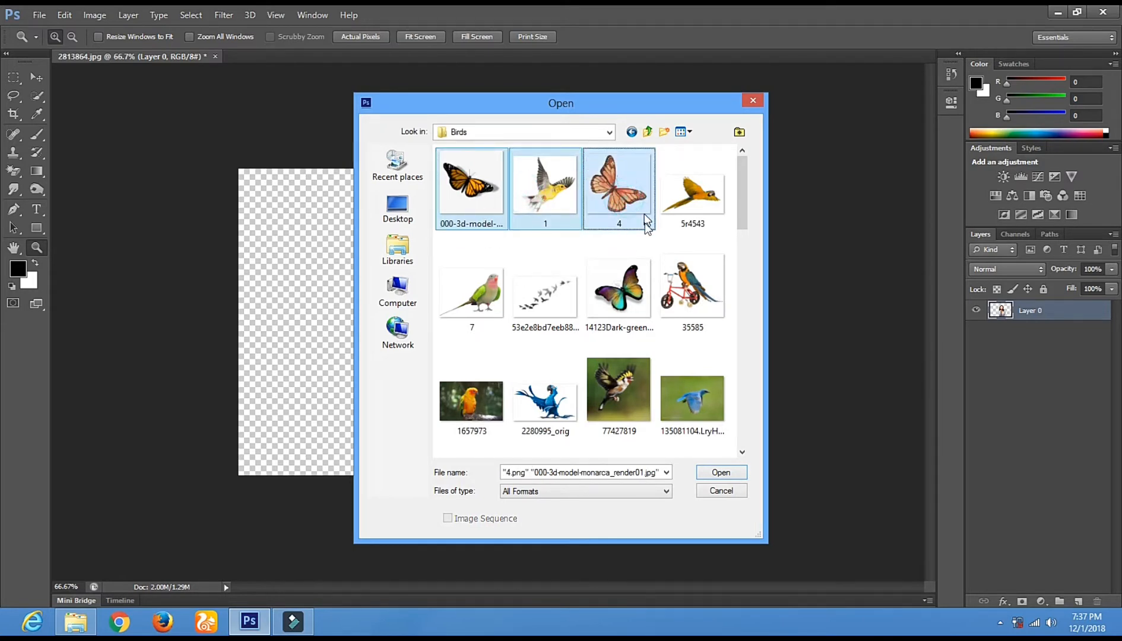
pyautogui.keyDown('ctrl'); pyautogui.click(487, 294); pyautogui.keyUp('ctrl')
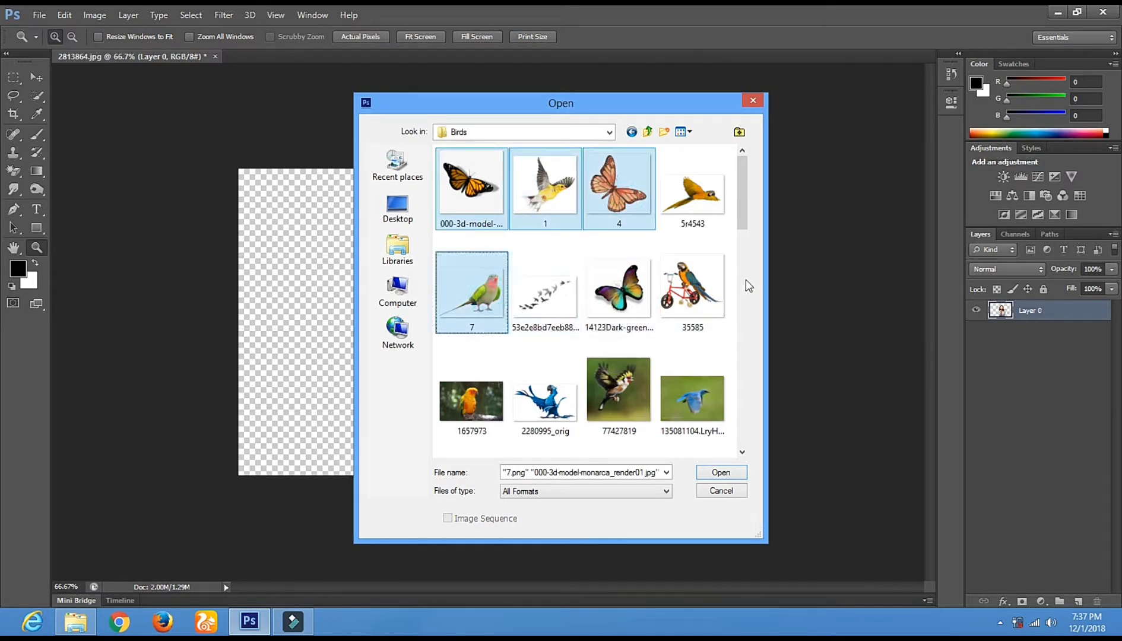
pyautogui.moveTo(742, 205); pyautogui.dragTo(738, 241)
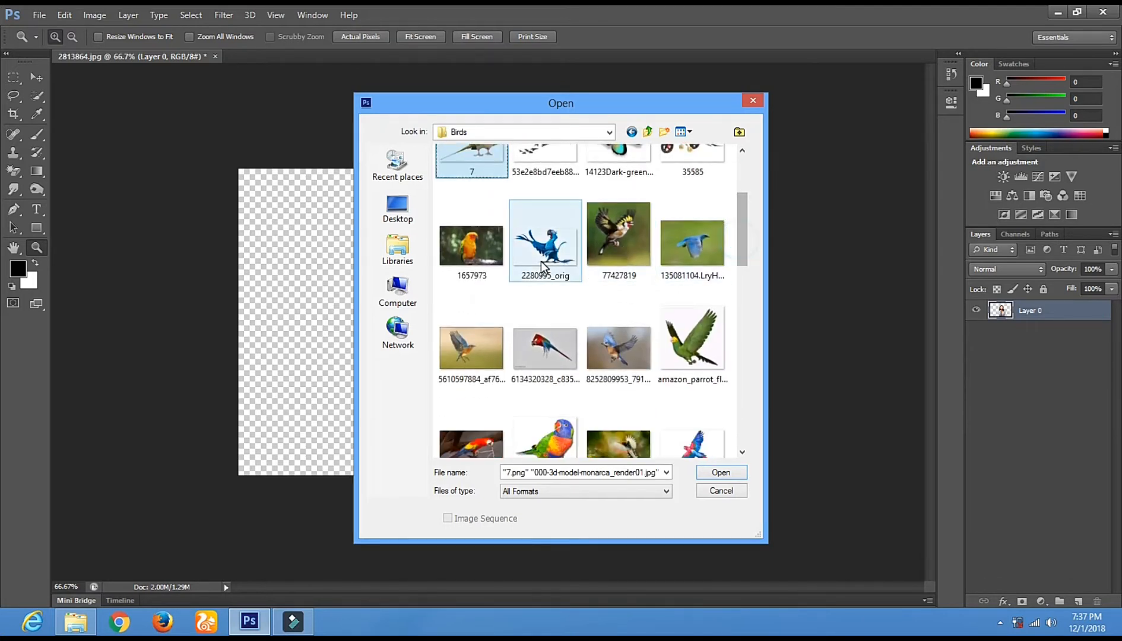
pyautogui.keyDown('ctrl'); pyautogui.click(549, 347); pyautogui.keyUp('ctrl')
pyautogui.press('Return')
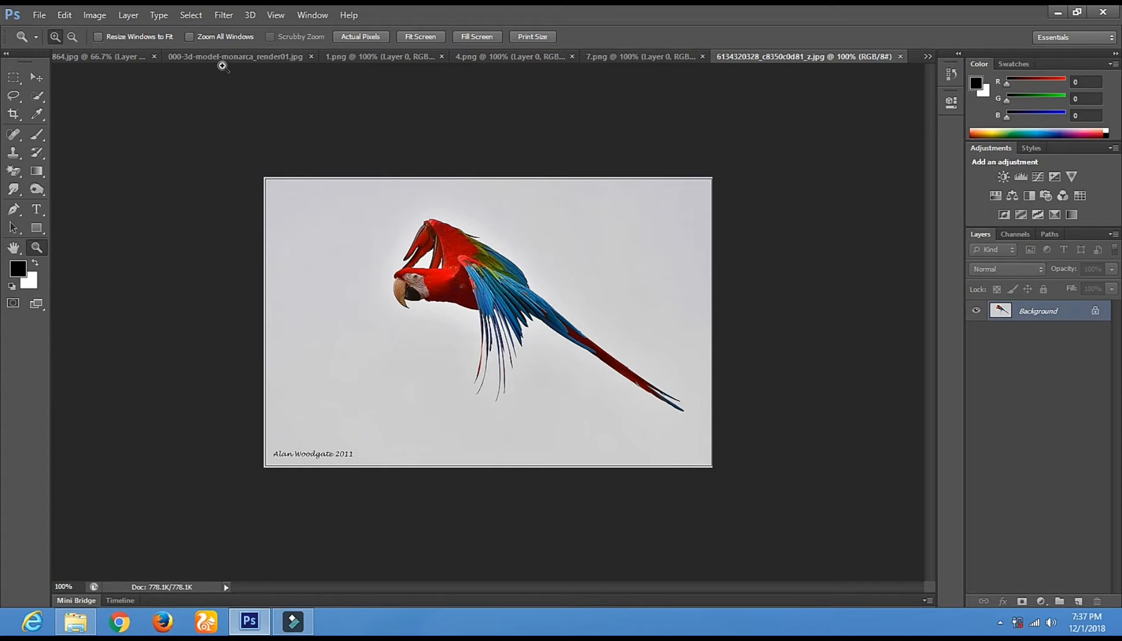
# Erase the pale background around the butterfly in 000-3d-model-monarca_render01.jpg with the Magic Eraser
pyautogui.click(195, 56)
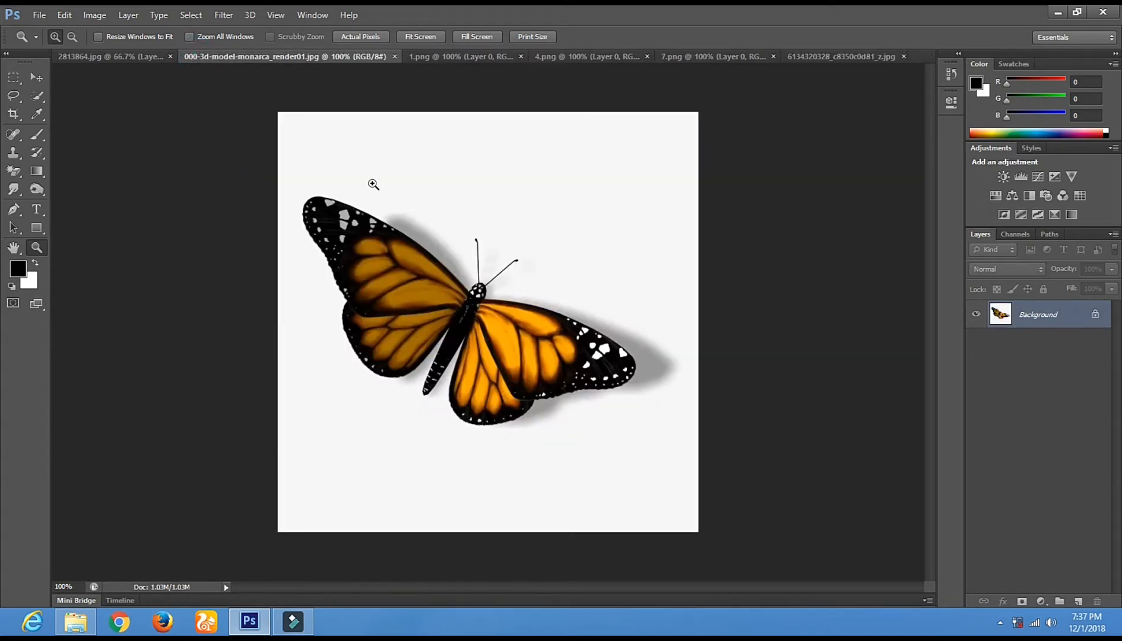
pyautogui.click(17, 169)
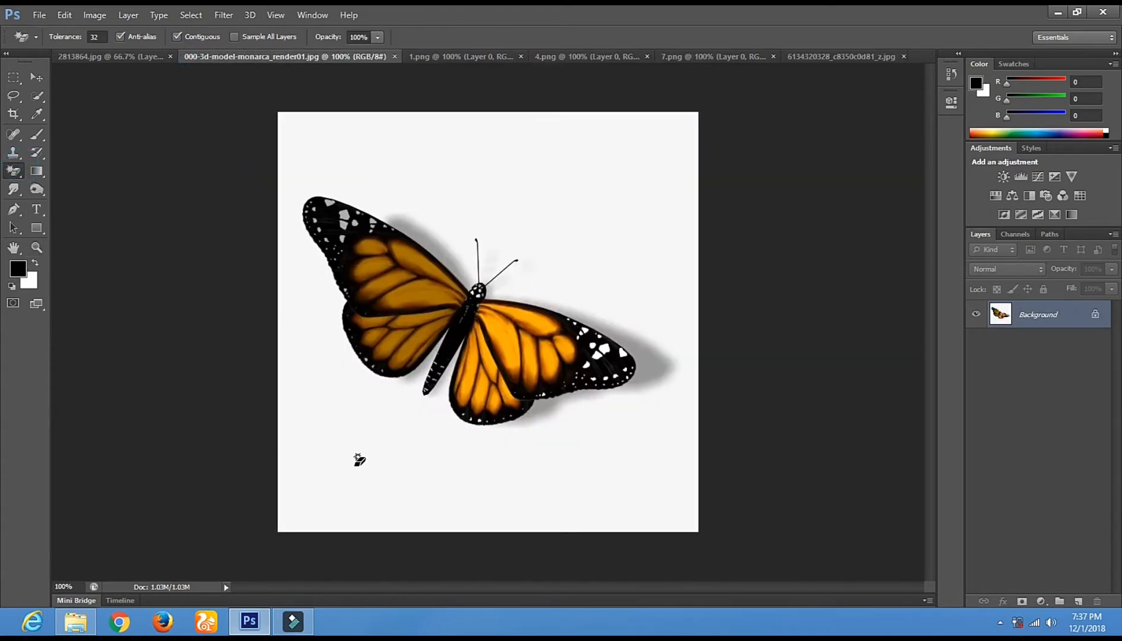
pyautogui.click(354, 465)
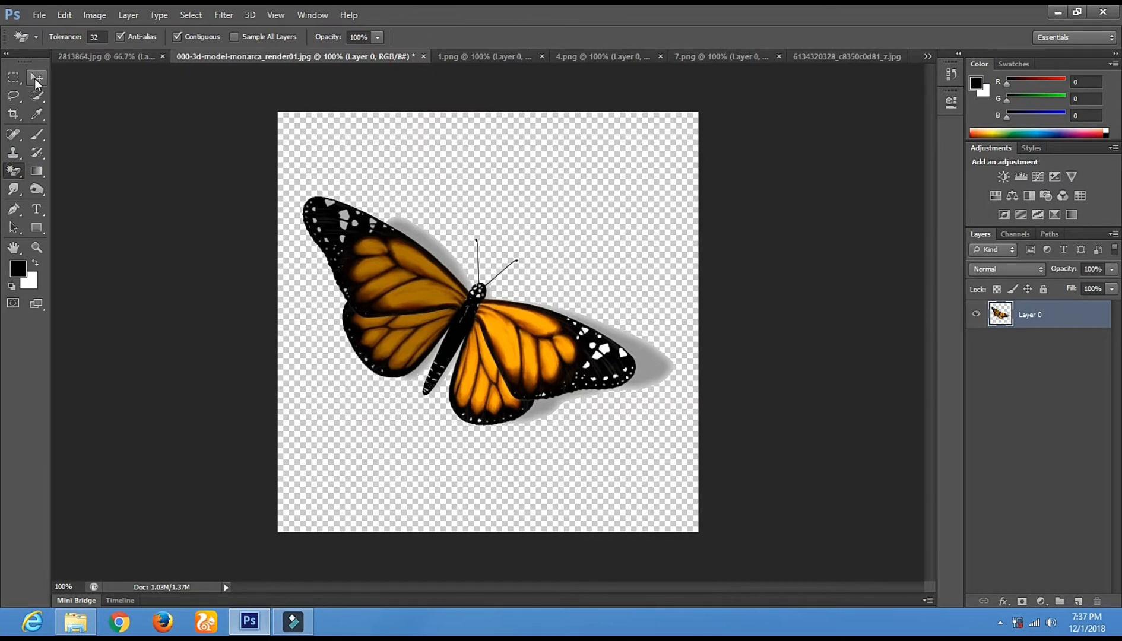
pyautogui.click(34, 77)
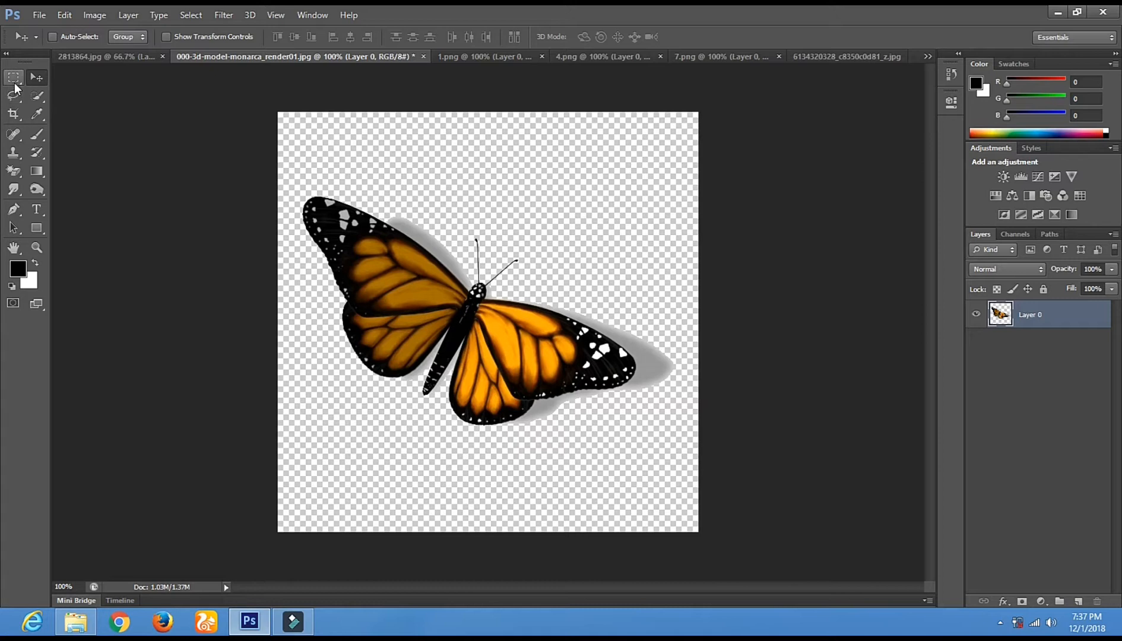
# Select the butterfly cutout and copy it into 2813864.jpg as a new layer beside the woman, overlapping her raised arm
pyautogui.moveTo(386, 288); pyautogui.dragTo(321, 276)
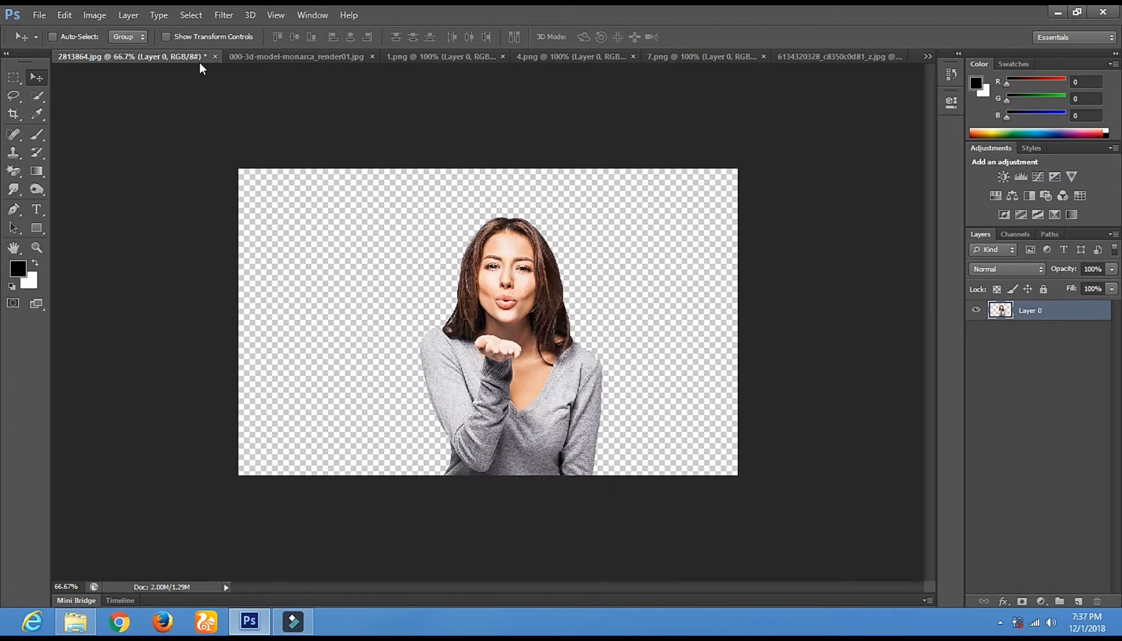
pyautogui.click(273, 55)
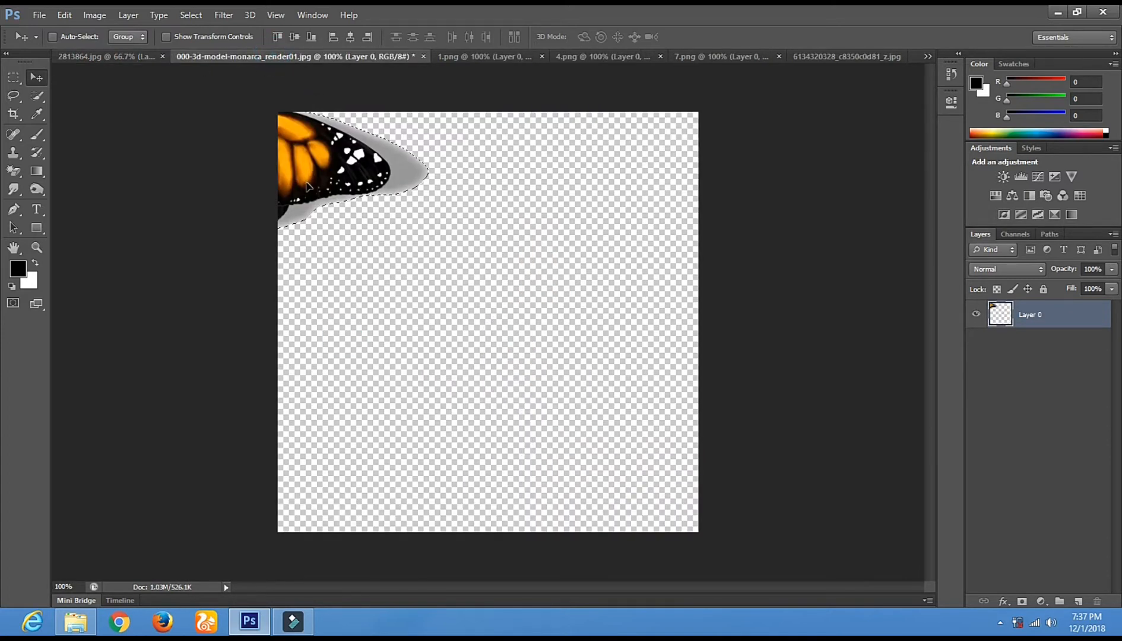
pyautogui.moveTo(183, 105); pyautogui.dragTo(262, 192)
pyautogui.moveTo(224, 73); pyautogui.dragTo(751, 480)
pyautogui.moveTo(553, 364); pyautogui.dragTo(530, 352)
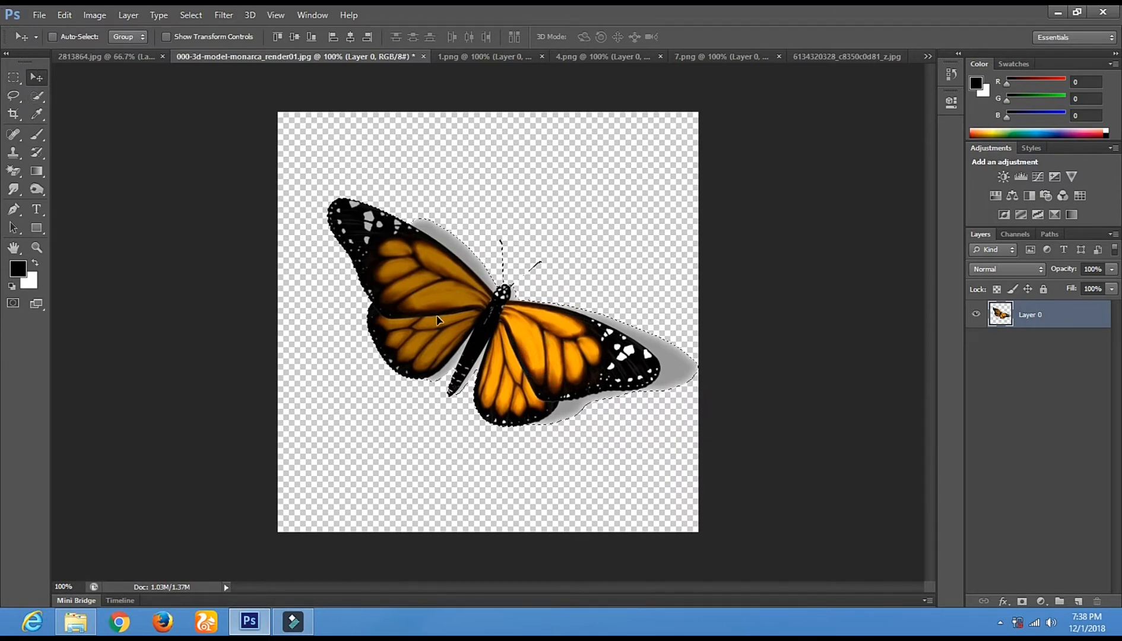
pyautogui.moveTo(512, 315); pyautogui.dragTo(401, 319)
pyautogui.moveTo(458, 361); pyautogui.dragTo(391, 370)
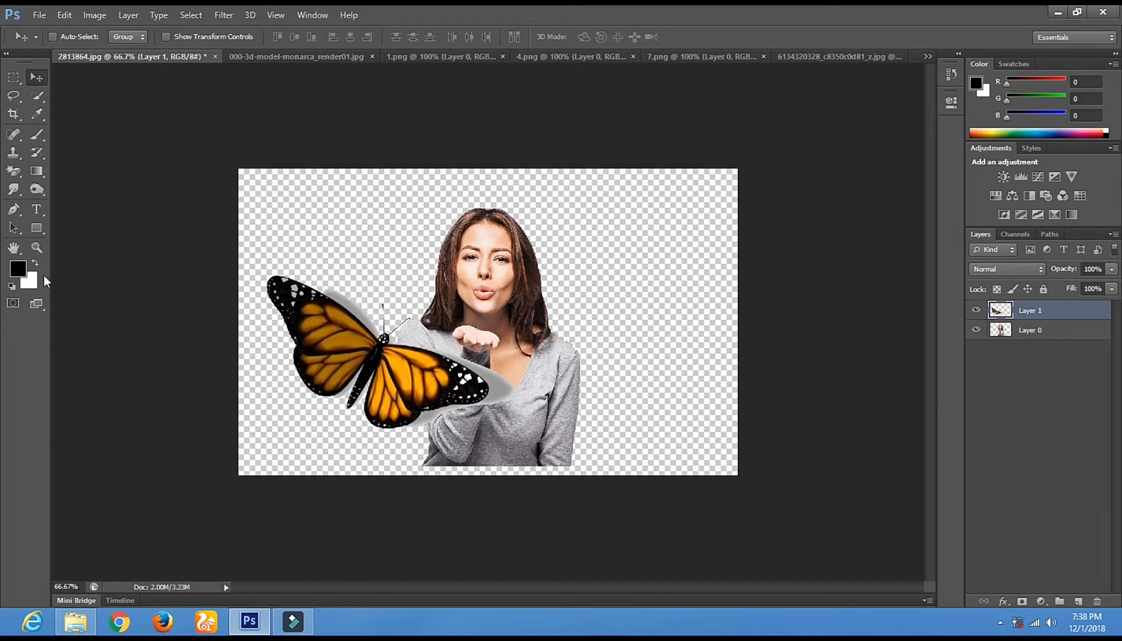
# Move the woman's layer down so that her cutout meets the lower edge of the canvas
pyautogui.rightClick(494, 300)
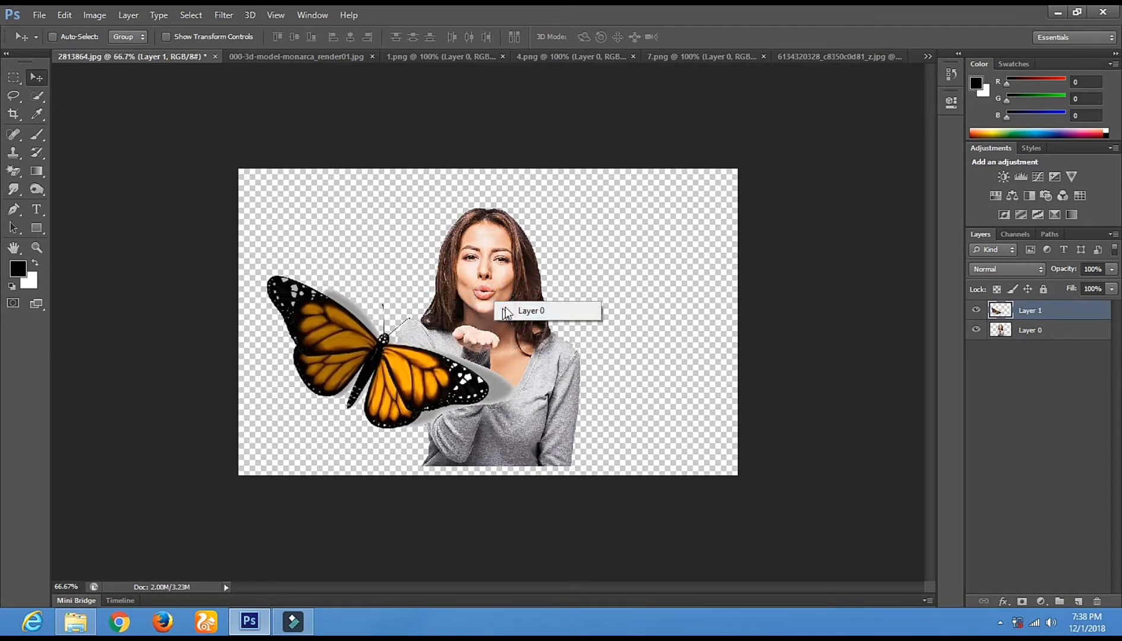
pyautogui.click(514, 310)
pyautogui.moveTo(514, 313); pyautogui.dragTo(508, 328)
# Erase the grey shadow areas around the butterfly's wings on Layer 1 with the Magic Eraser
pyautogui.rightClick(371, 326)
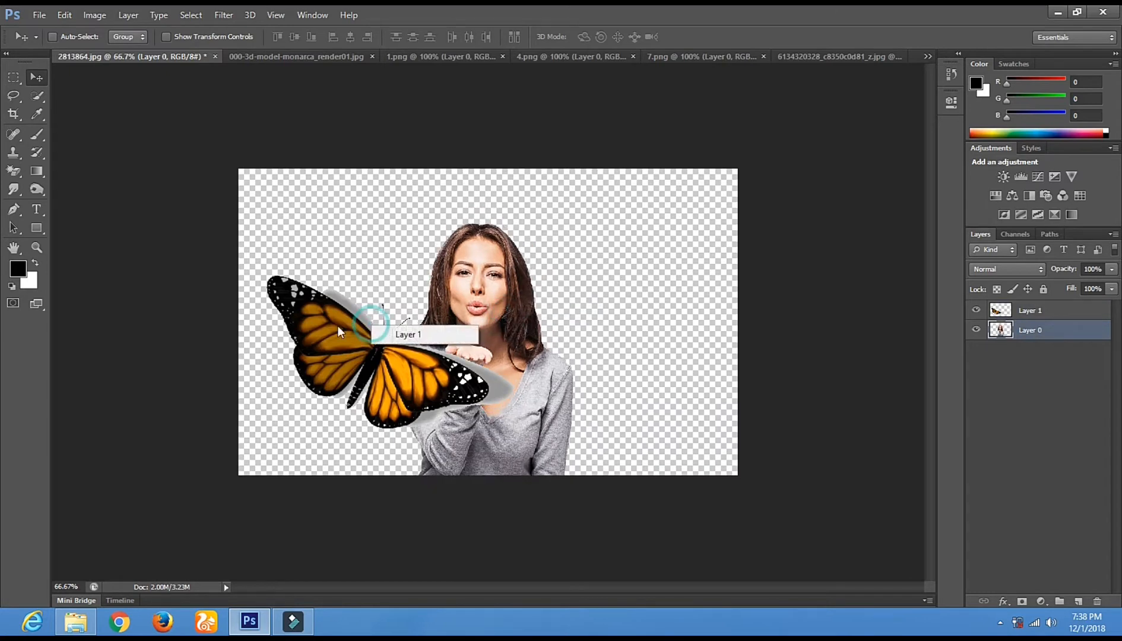
pyautogui.click(12, 172)
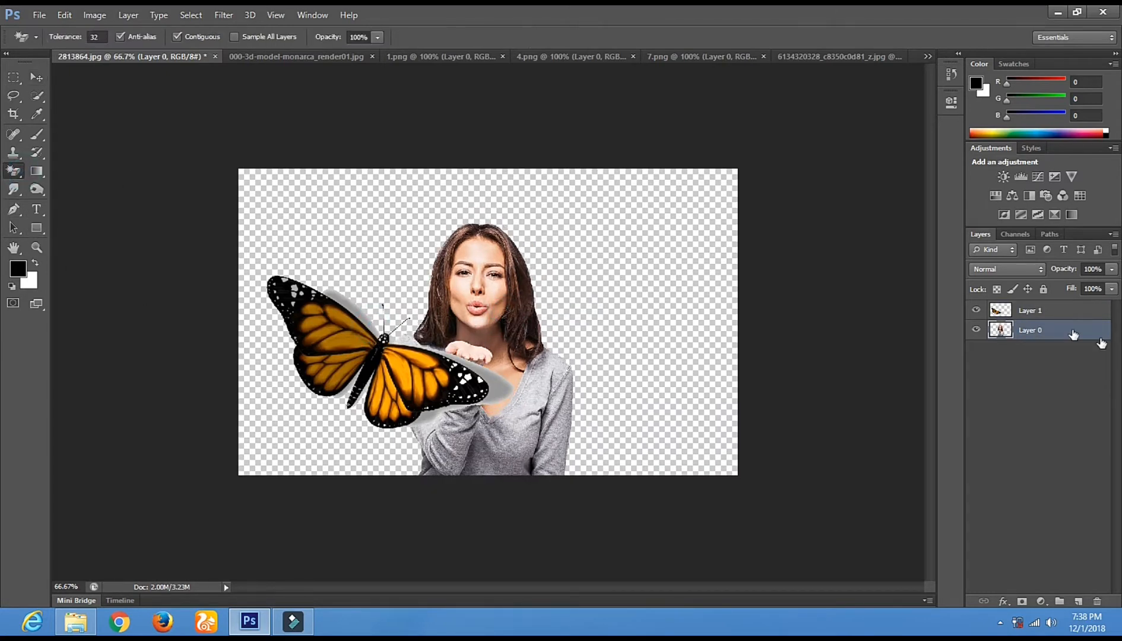
pyautogui.click(1025, 314)
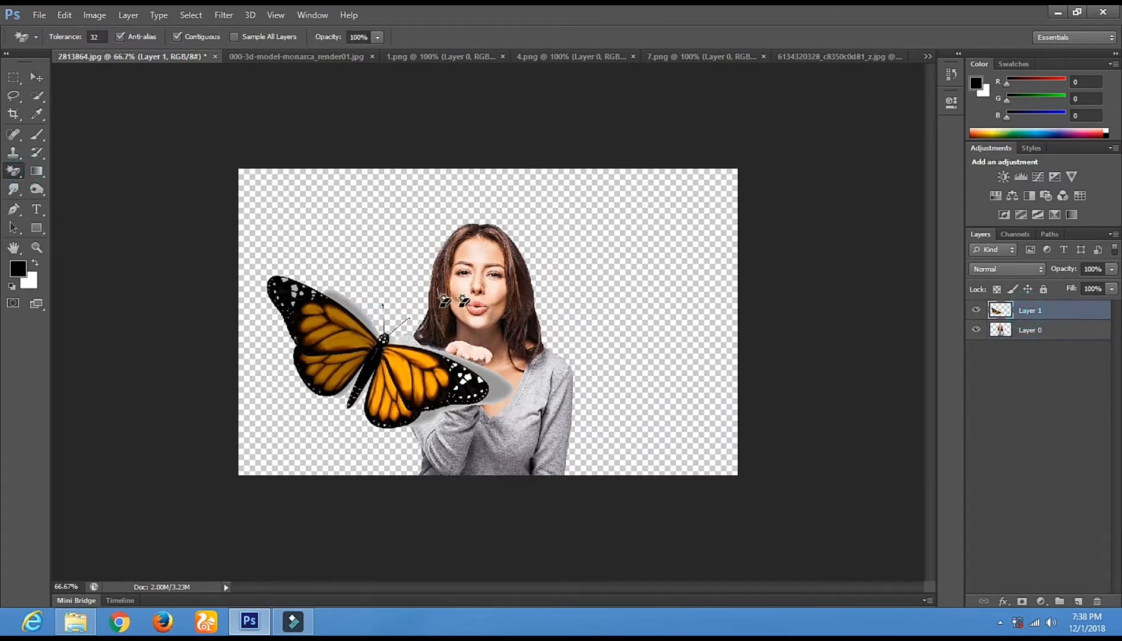
pyautogui.click(361, 309)
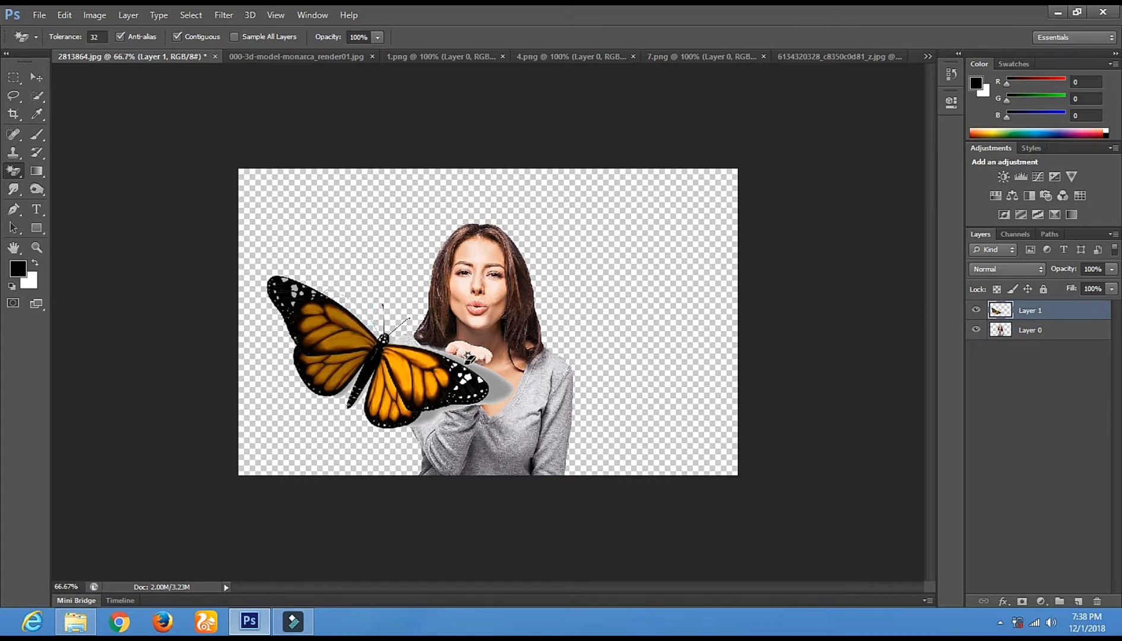
pyautogui.click(492, 370)
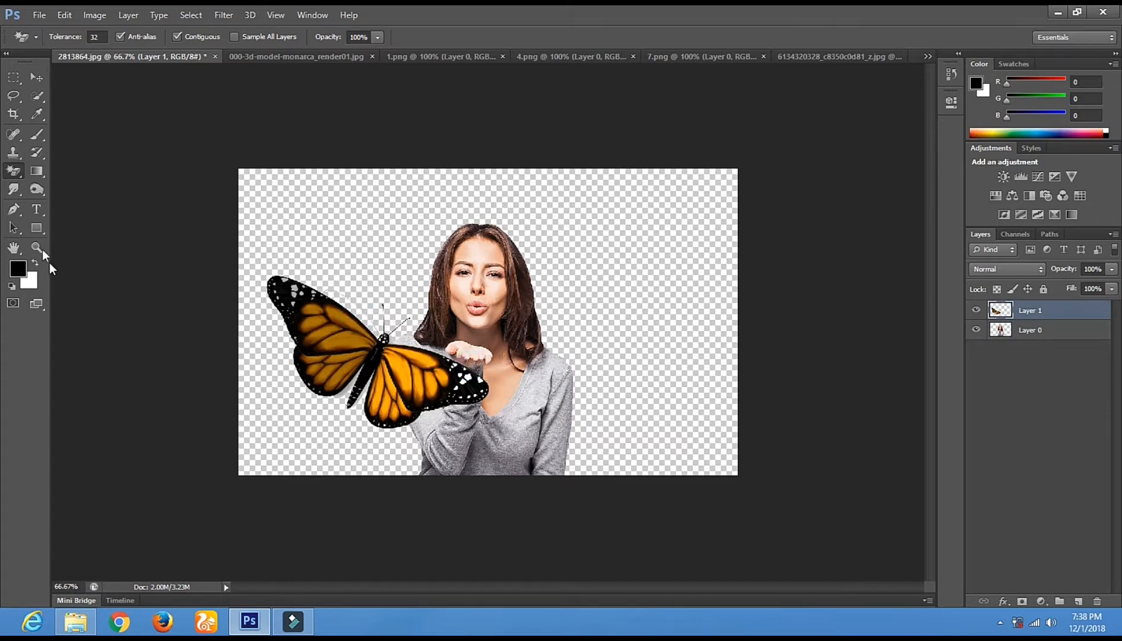
# Show the transform controls and shrink the butterfly in stages, with a final scaling of about 90% in width and 48% in height
pyautogui.click(36, 78)
pyautogui.click(165, 37)
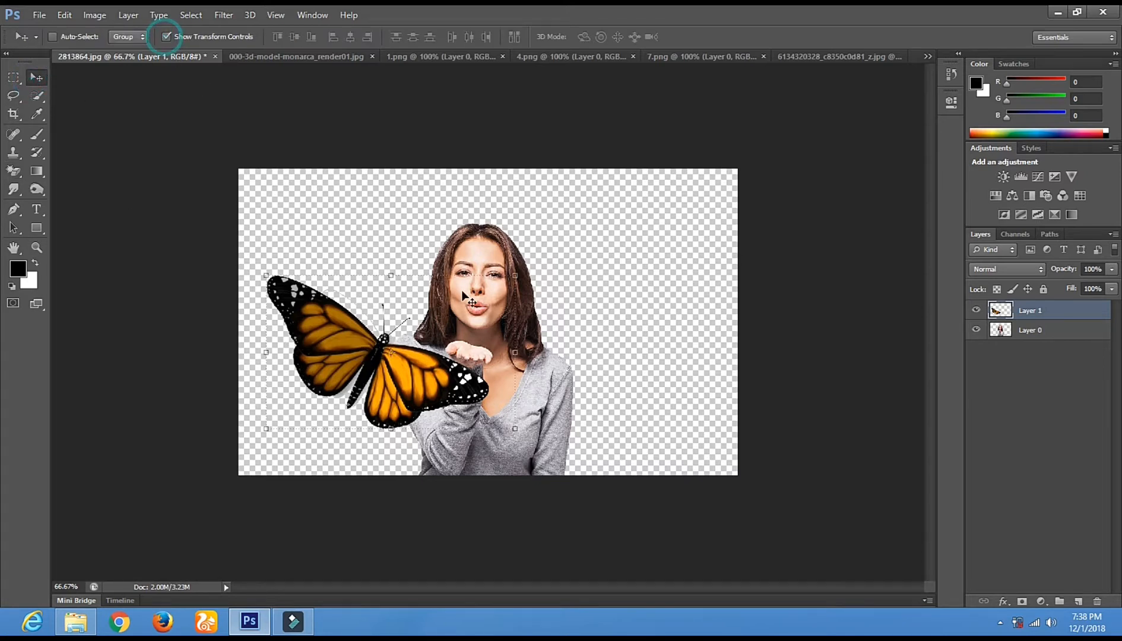
pyautogui.moveTo(515, 276); pyautogui.dragTo(304, 406)
pyautogui.press('Return')
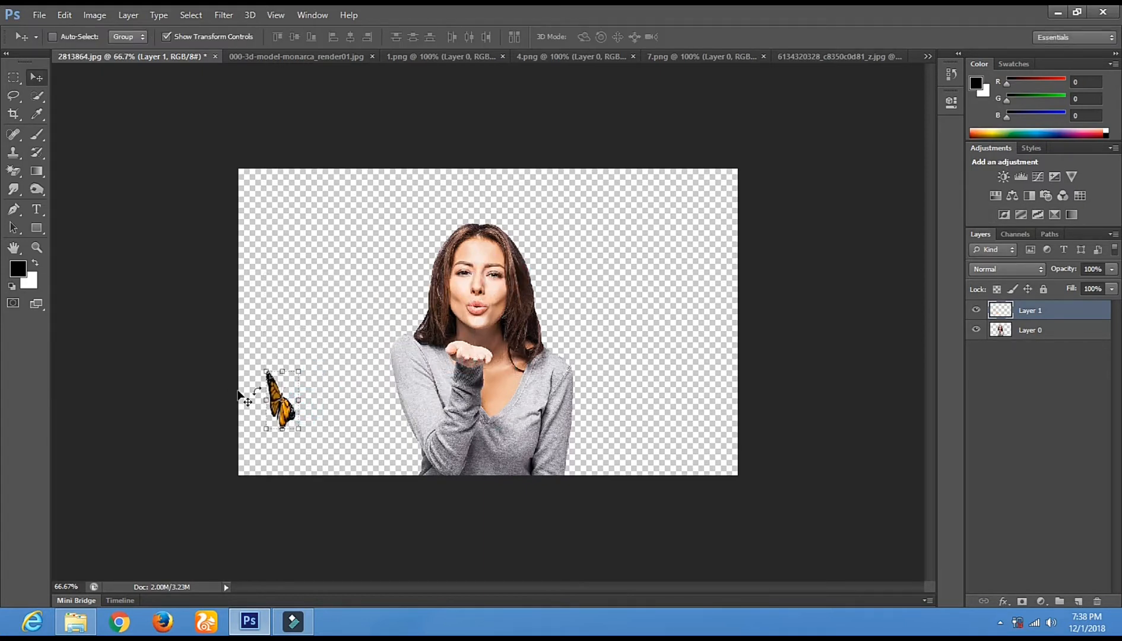
pyautogui.moveTo(300, 392); pyautogui.dragTo(282, 414)
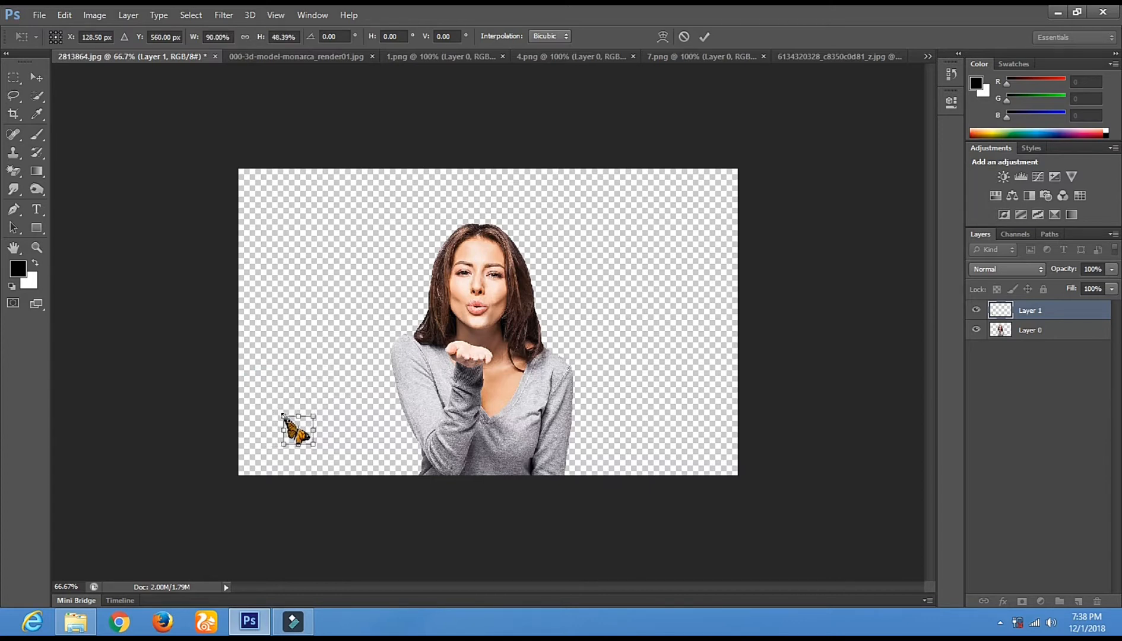
pyautogui.press('Return')
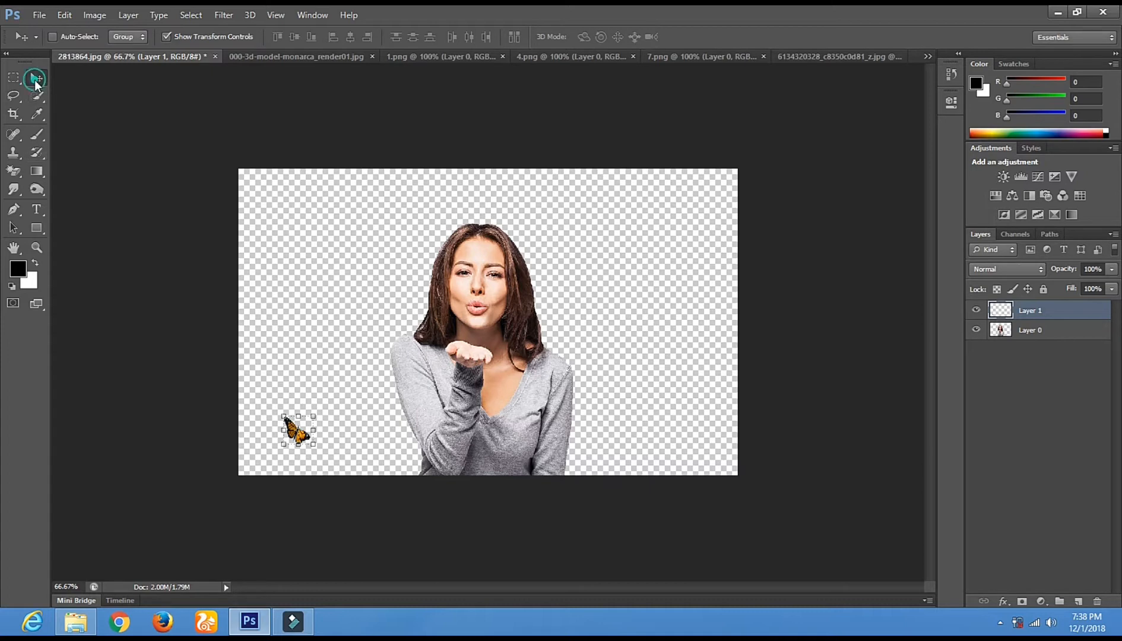
# Move the small butterfly up into the empty area beside the woman's head and apply the transformation
pyautogui.click(13, 95)
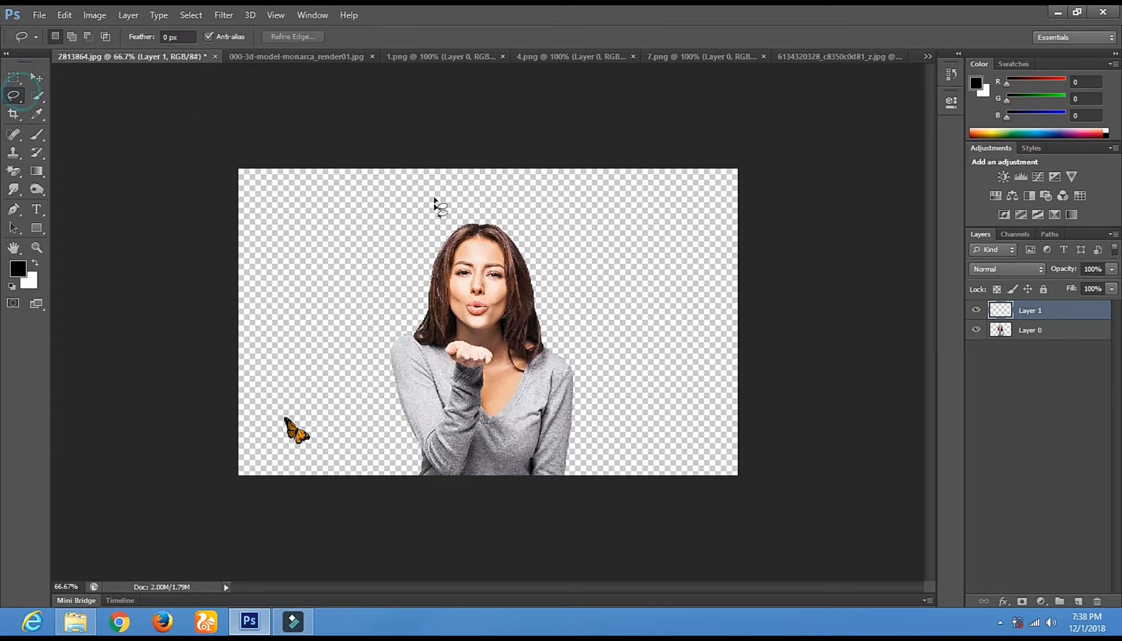
pyautogui.click(36, 77)
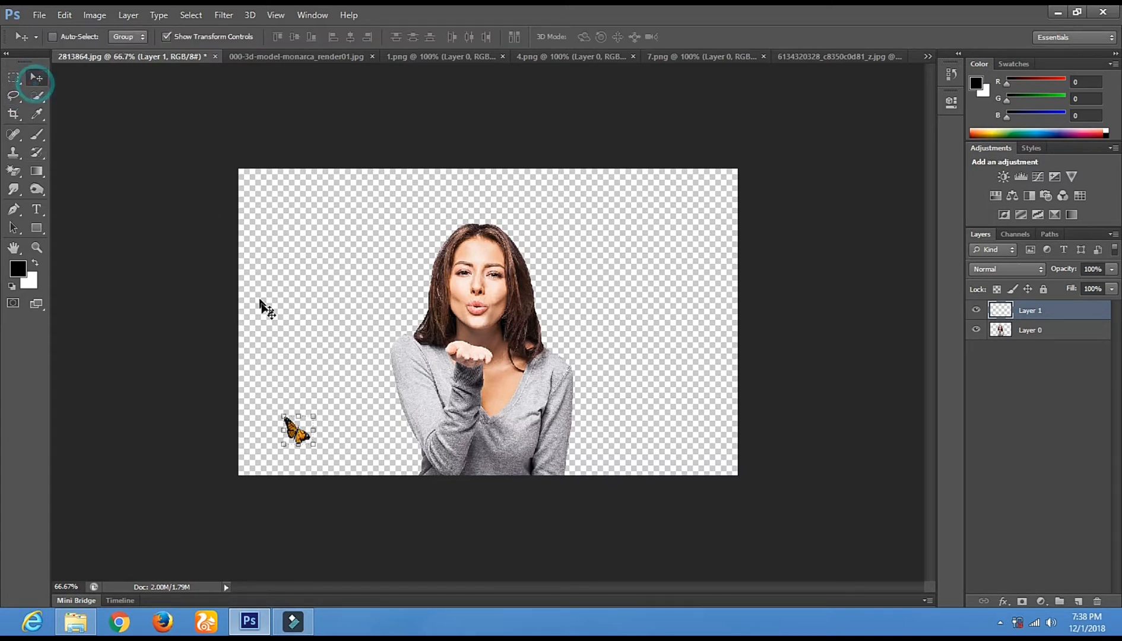
pyautogui.hotkey('ctrl', 't')
pyautogui.moveTo(300, 430); pyautogui.dragTo(317, 286)
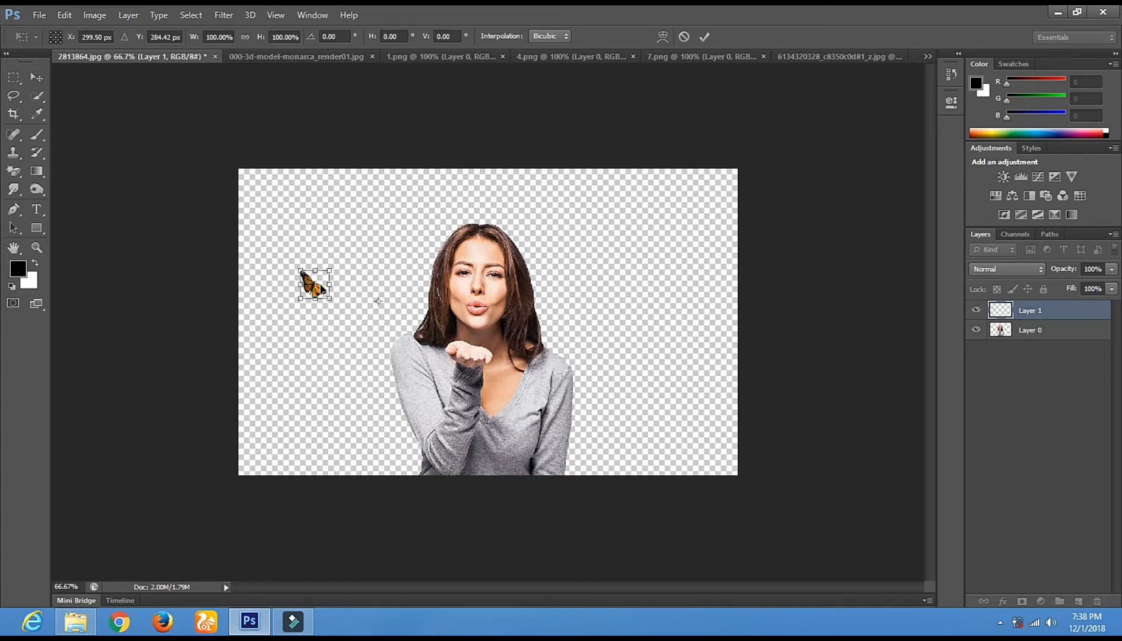
pyautogui.click(24, 77)
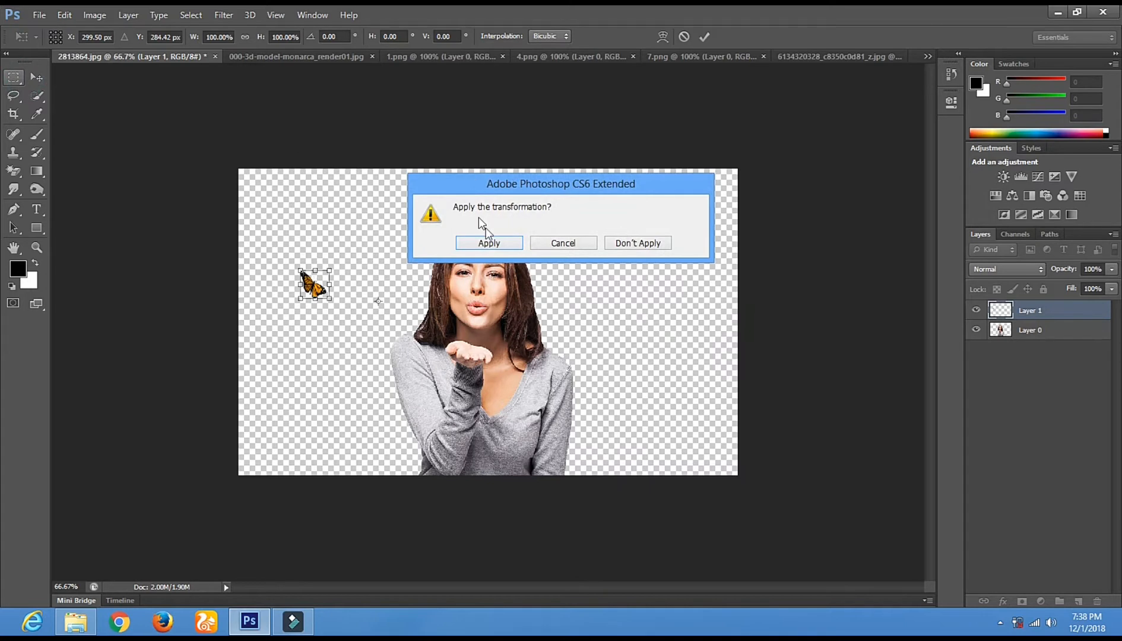
pyautogui.click(490, 242)
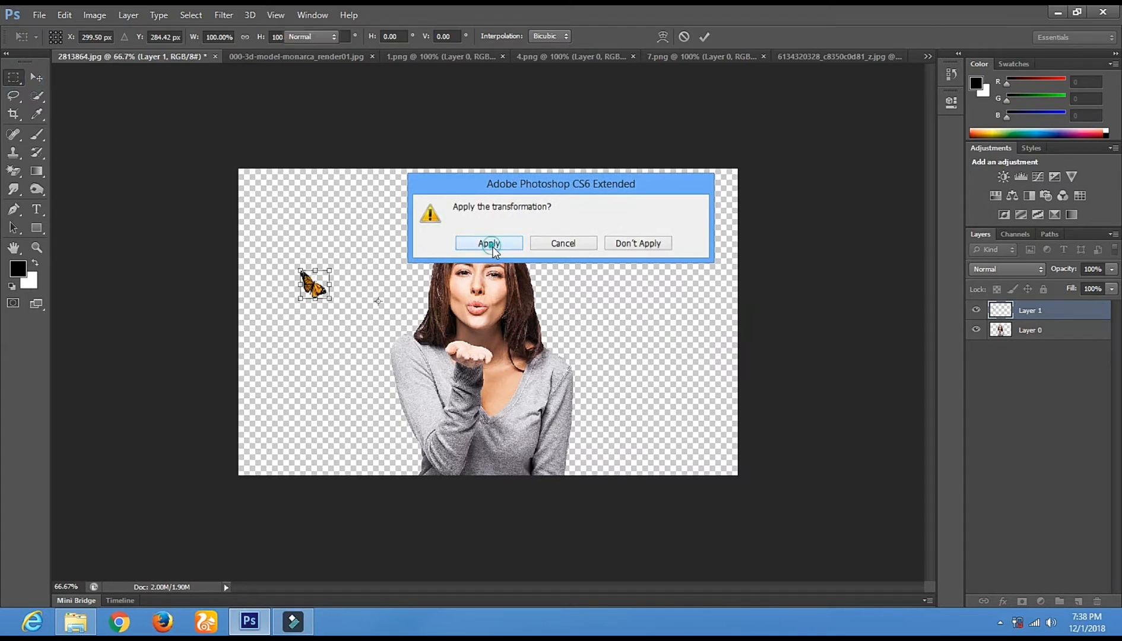
# Close 000-3d-model-monarca_render01.jpg without saving its changes
pyautogui.click(256, 54)
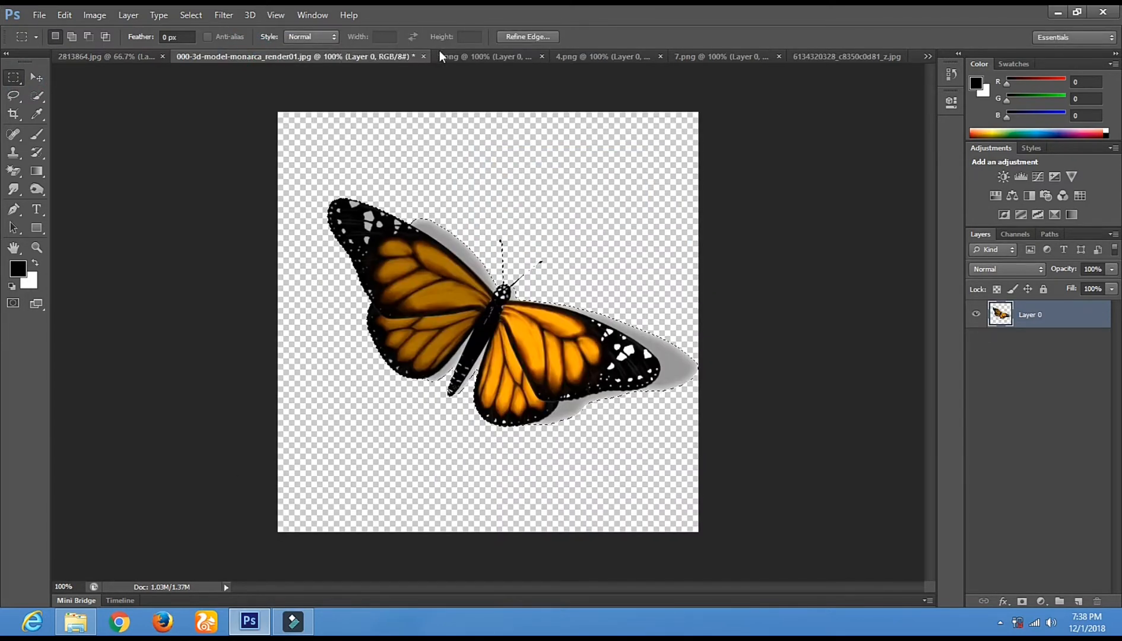
pyautogui.click(423, 56)
pyautogui.click(542, 249)
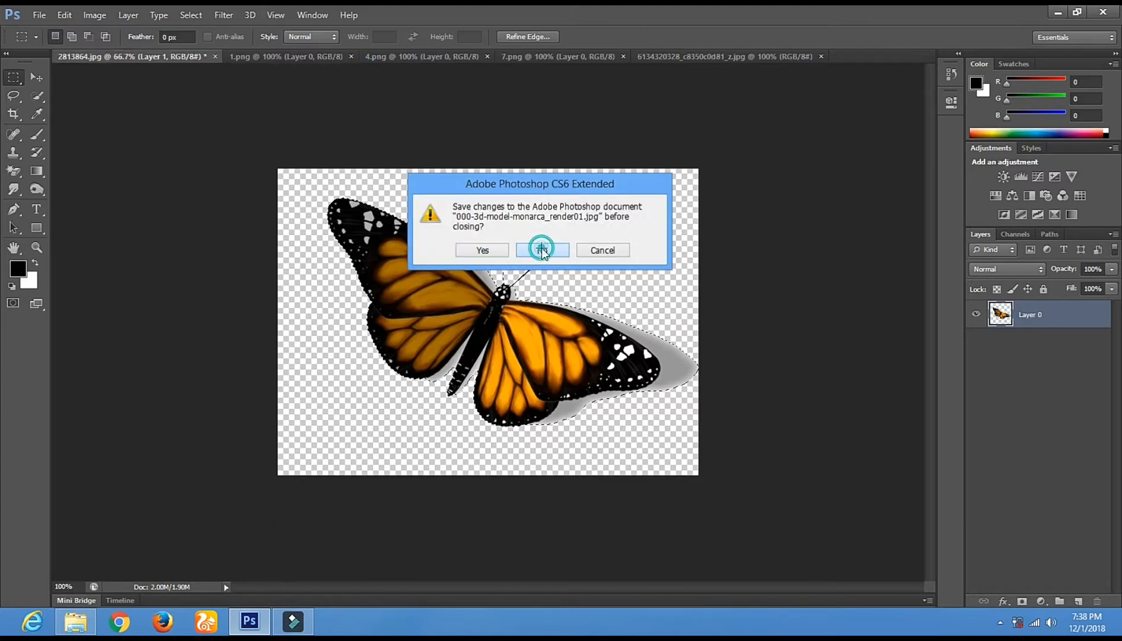
# Erase the white background above and below the yellow bird in 1.png with the Magic Eraser
pyautogui.click(325, 56)
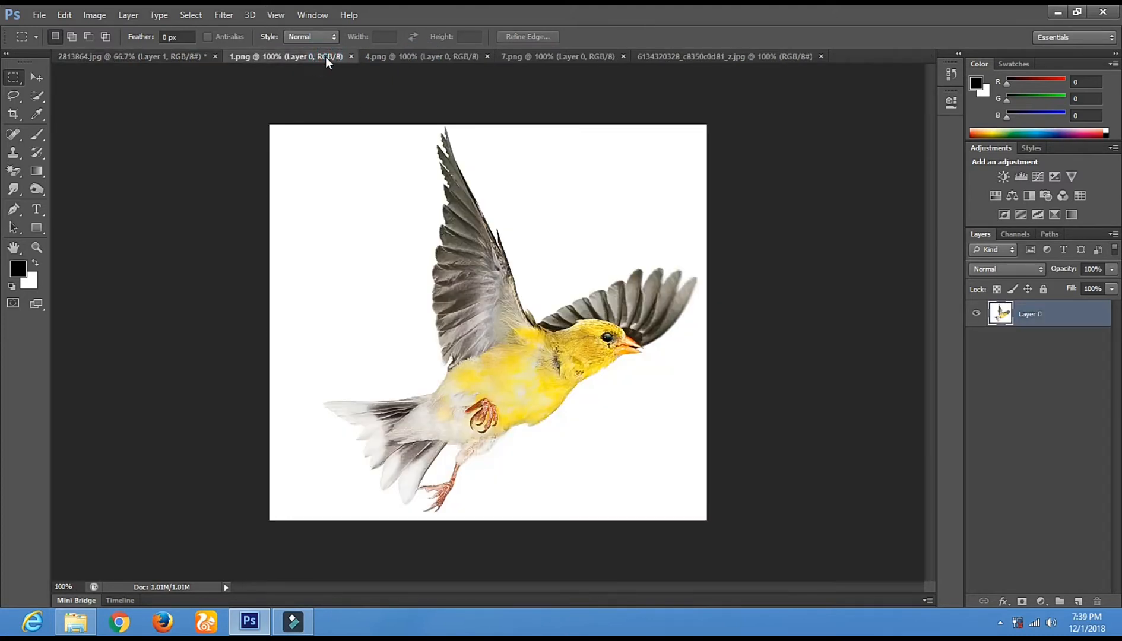
pyautogui.click(7, 173)
pyautogui.click(363, 261)
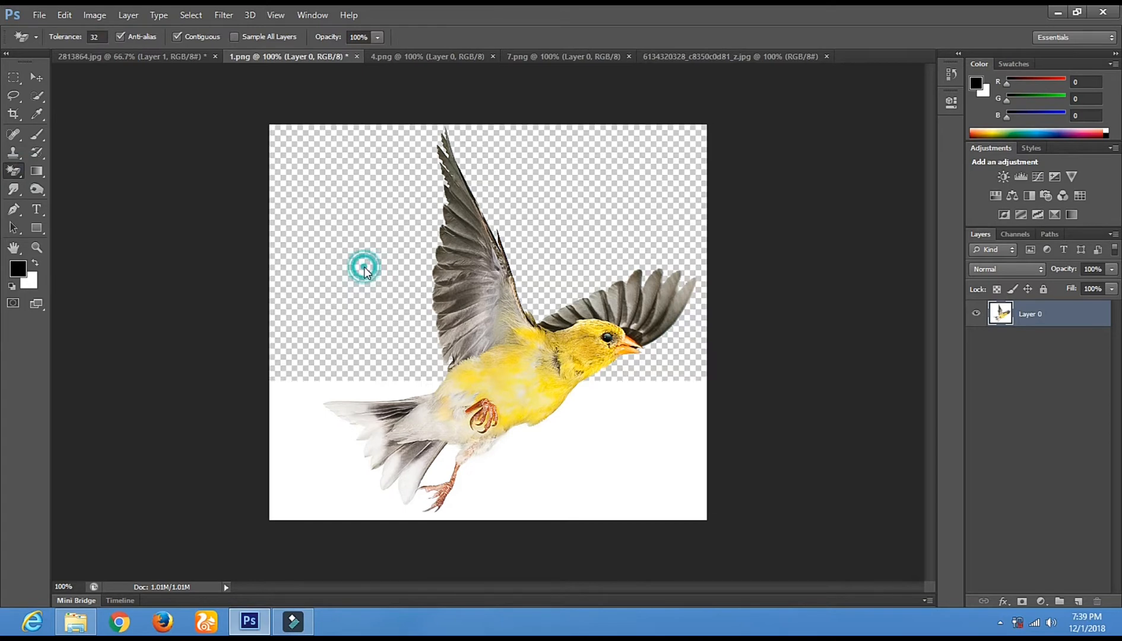
pyautogui.click(453, 458)
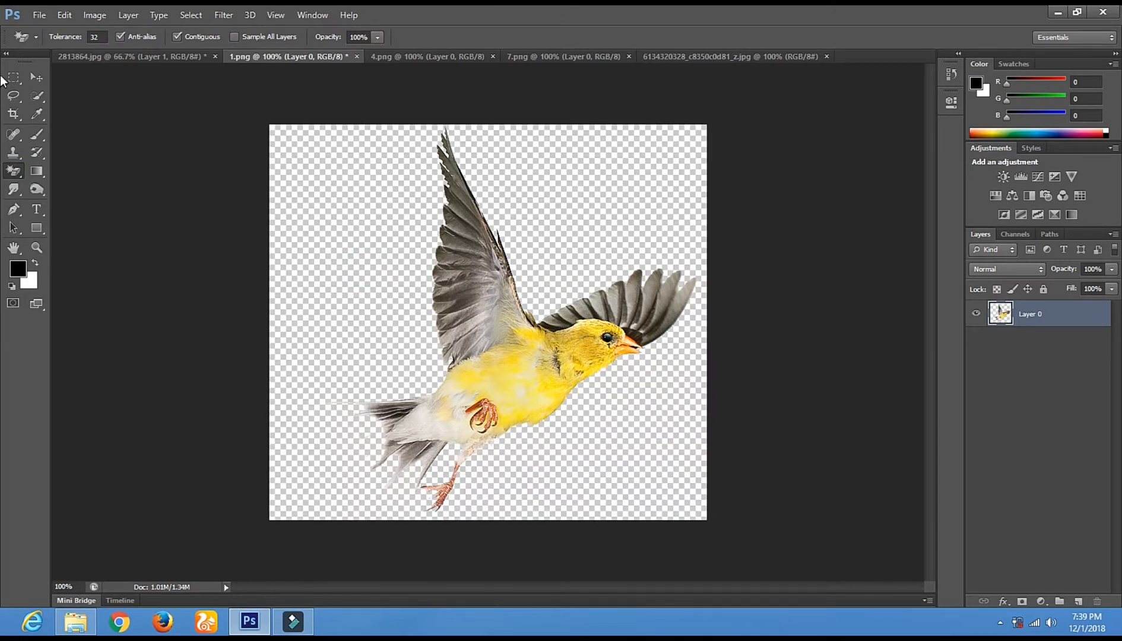
# Select the whole 1.png canvas with the Rectangular Marquee tool and try to move the yellow bird into 2813864.jpg
pyautogui.press('m')
pyautogui.moveTo(260, 118); pyautogui.dragTo(794, 524)
pyautogui.click(36, 77)
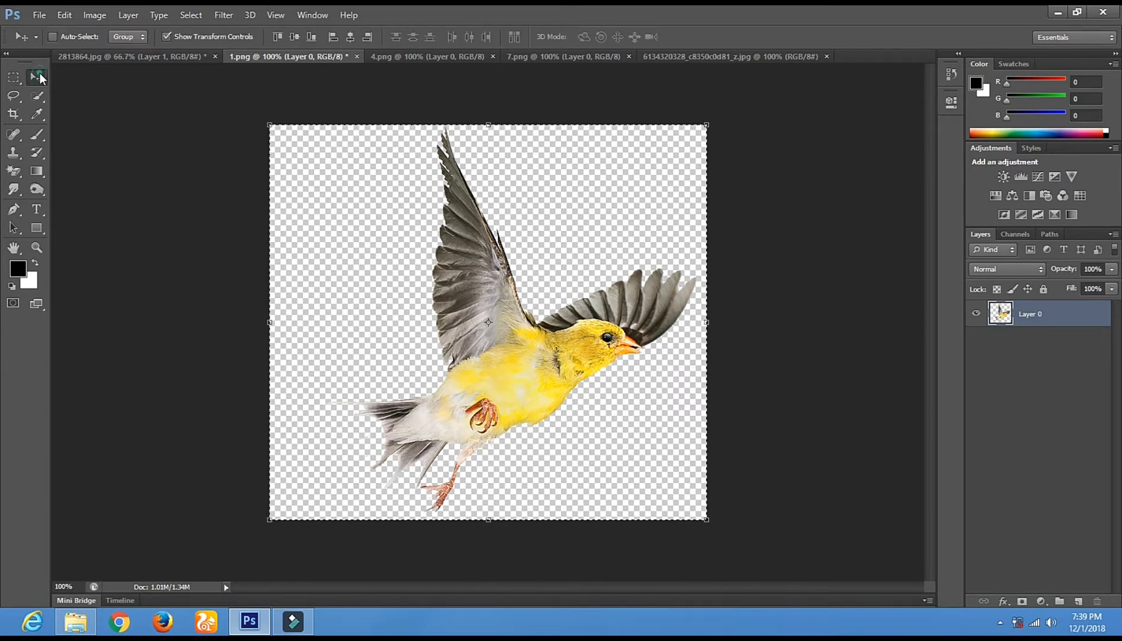
pyautogui.moveTo(483, 368); pyautogui.dragTo(382, 341)
# Float 2813864.jpg in its own window beside the bird and copy the yellow bird into it as a new layer
pyautogui.moveTo(233, 154); pyautogui.dragTo(399, 314)
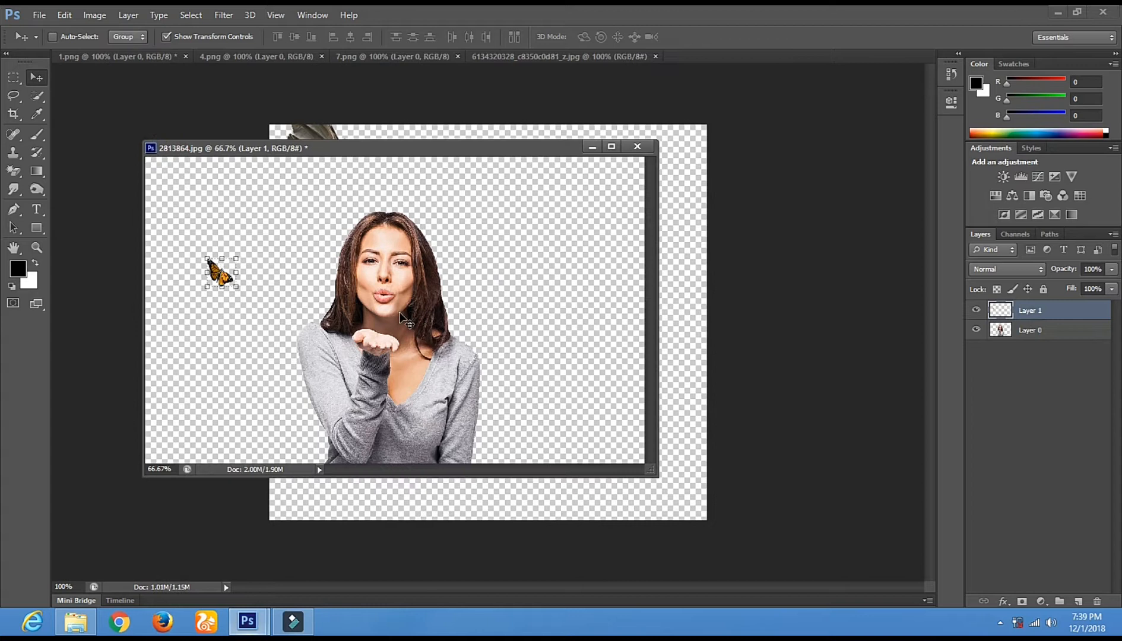
pyautogui.click(676, 144)
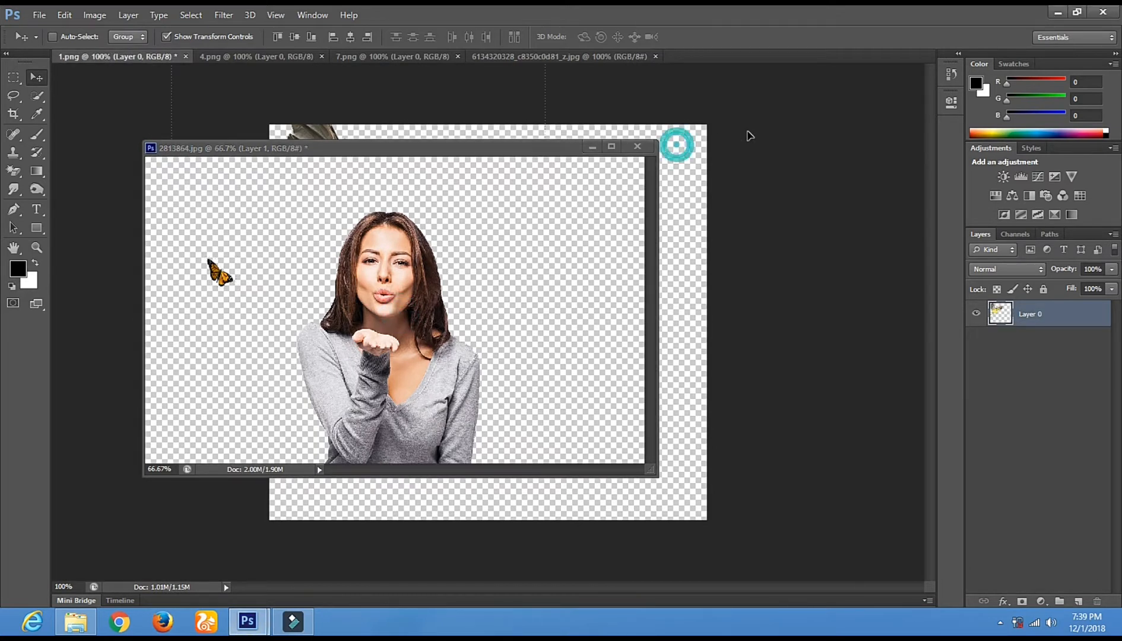
pyautogui.moveTo(545, 147); pyautogui.dragTo(743, 172)
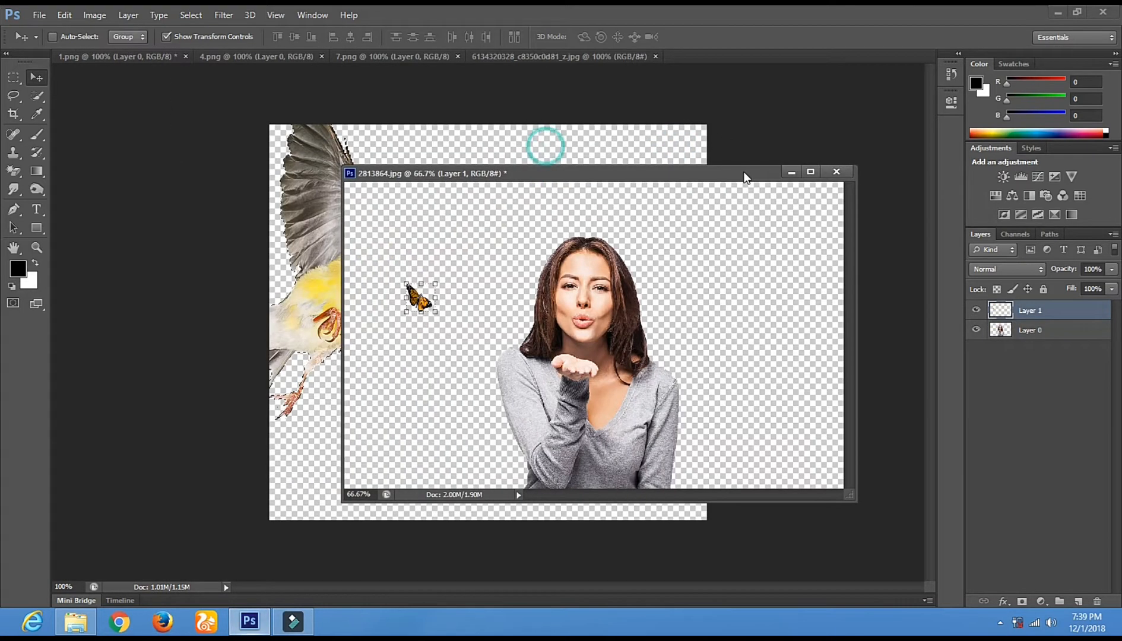
pyautogui.moveTo(297, 254); pyautogui.dragTo(504, 325)
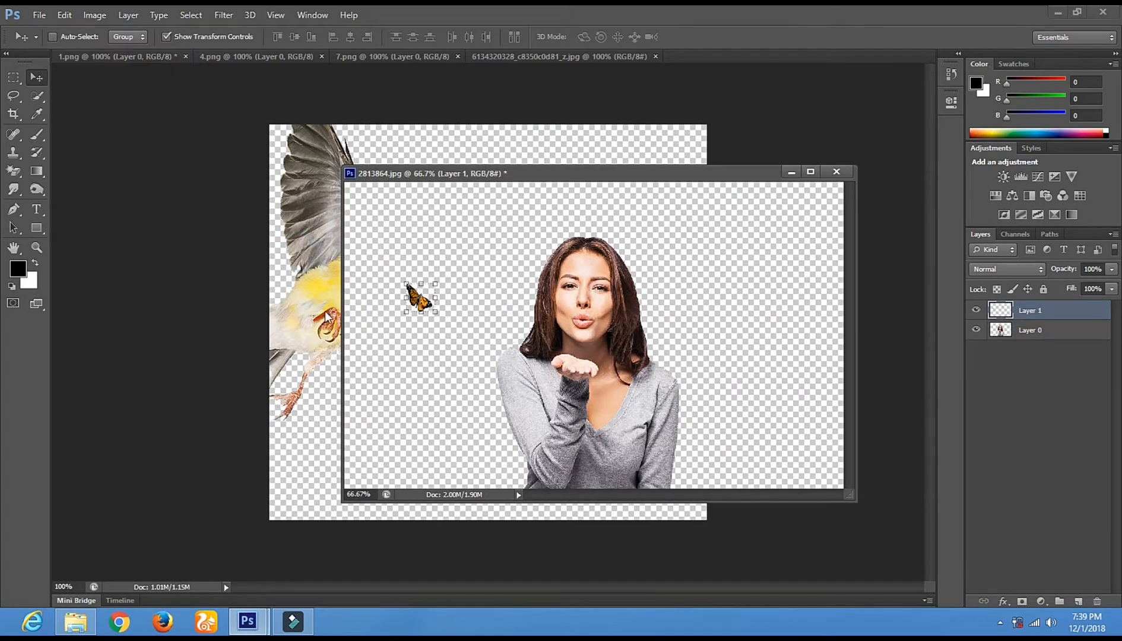
pyautogui.moveTo(316, 305); pyautogui.dragTo(445, 409)
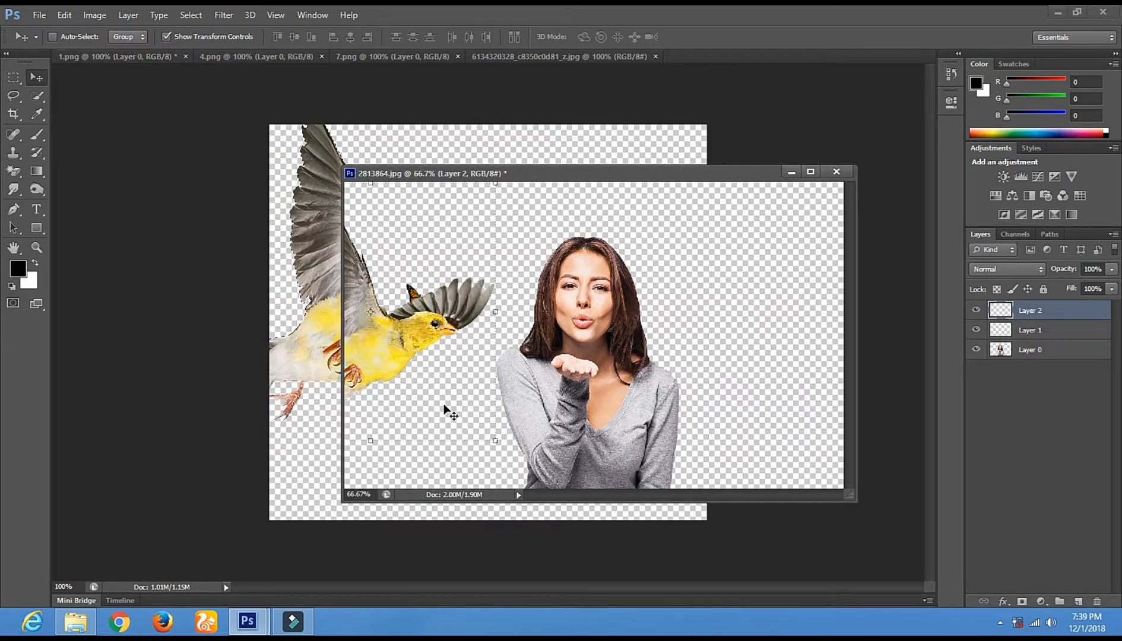
pyautogui.moveTo(403, 346); pyautogui.dragTo(468, 346)
pyautogui.click(810, 172)
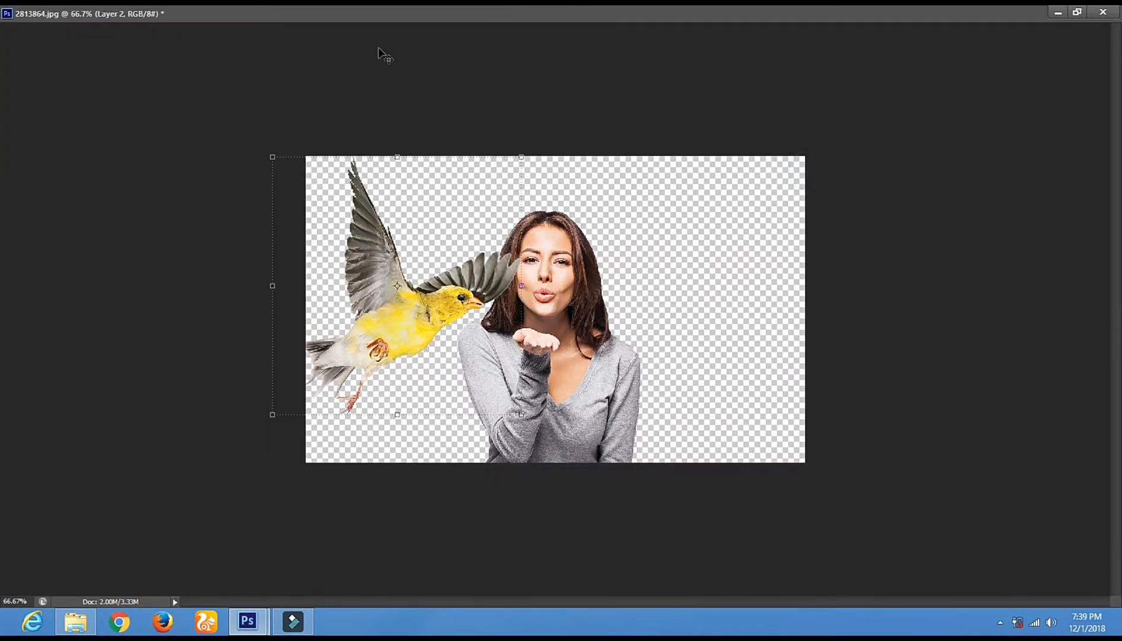
pyautogui.click(1077, 12)
pyautogui.click(555, 147)
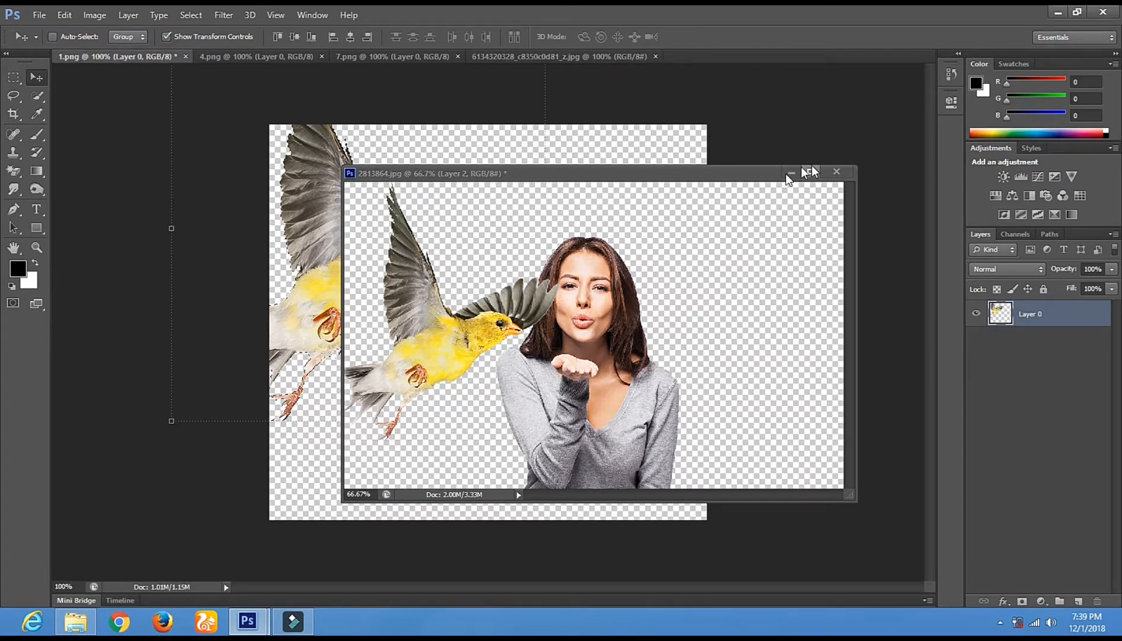
pyautogui.click(743, 120)
pyautogui.click(711, 55)
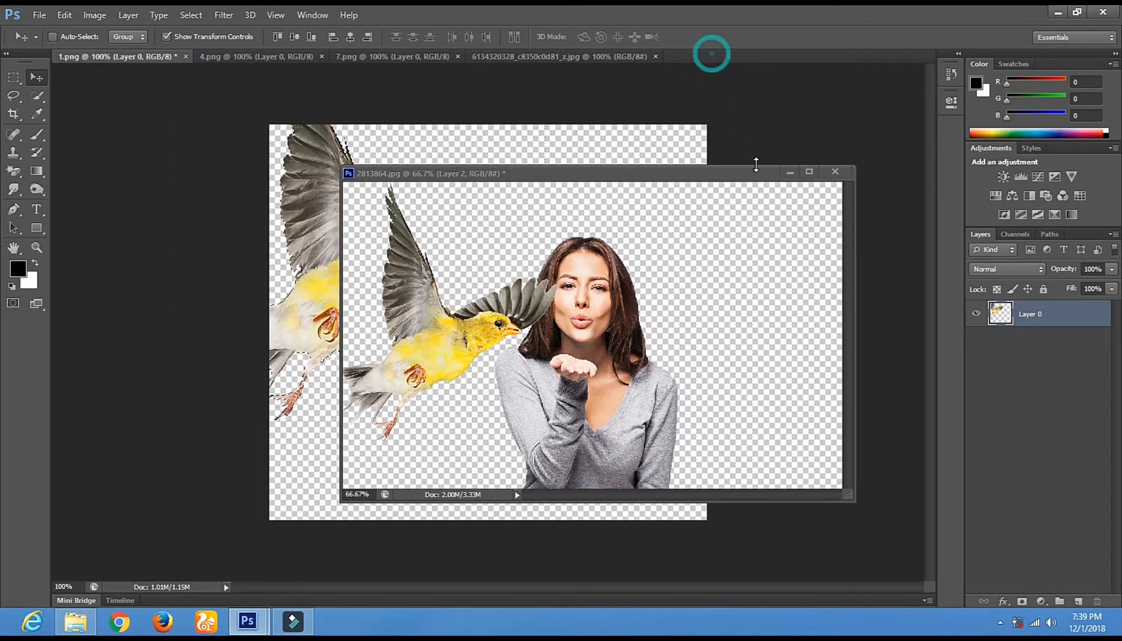
# Maximize the 2813864.jpg window, move the yellow bird towards the woman and shrink it to butterfly size beside her shoulder
pyautogui.click(811, 172)
pyautogui.click(934, 25)
pyautogui.moveTo(438, 303); pyautogui.dragTo(590, 325)
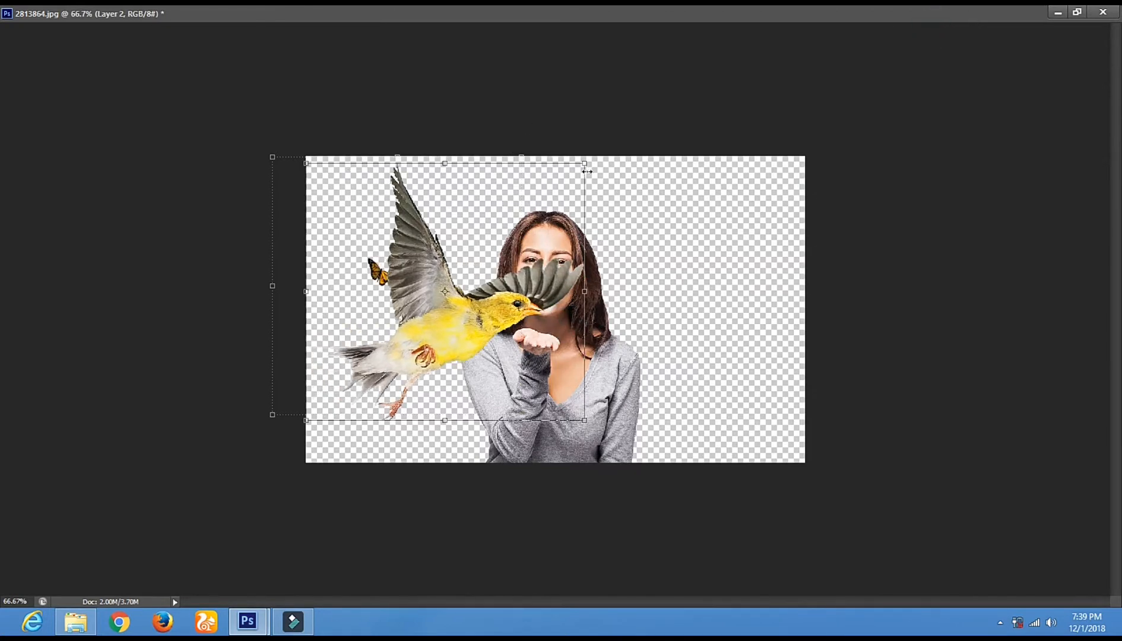
pyautogui.moveTo(585, 163); pyautogui.dragTo(477, 303)
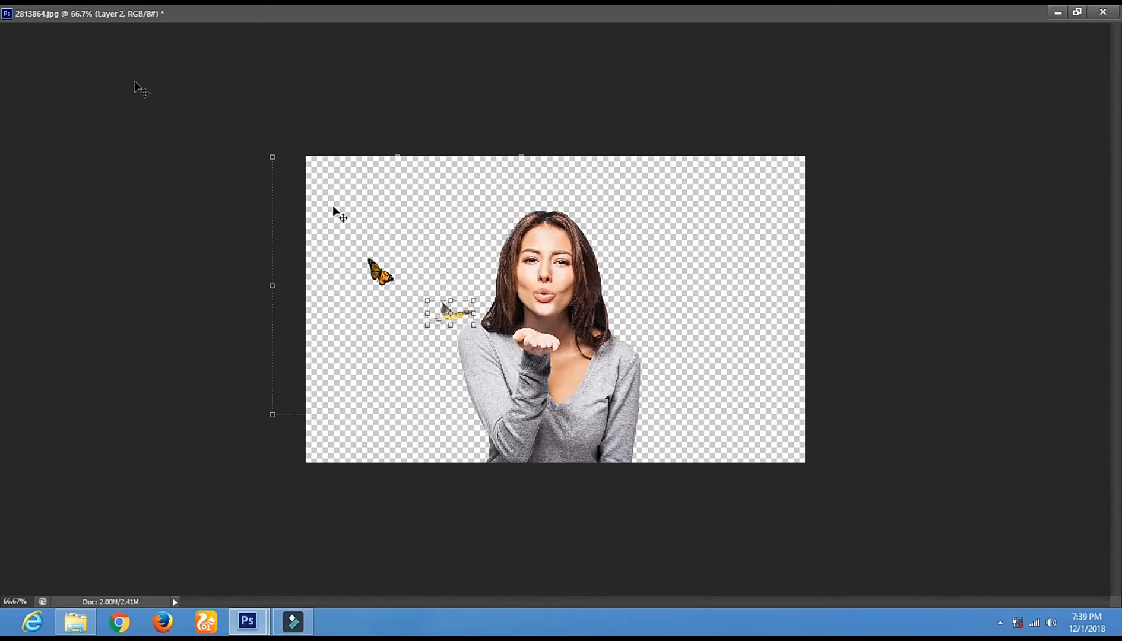
# Stretch the yellow bird to about 112% height, apply the transformation and restore the 2813864.jpg window to its smaller floating size
pyautogui.moveTo(451, 300); pyautogui.dragTo(487, 297)
pyautogui.click(1078, 12)
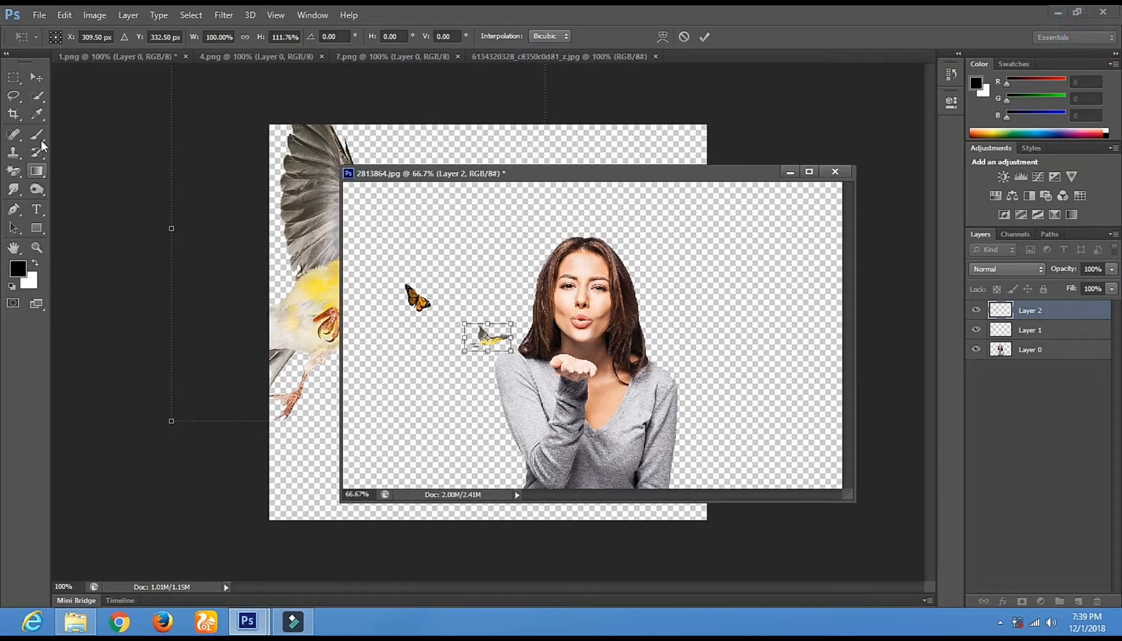
pyautogui.click(38, 77)
pyautogui.click(482, 243)
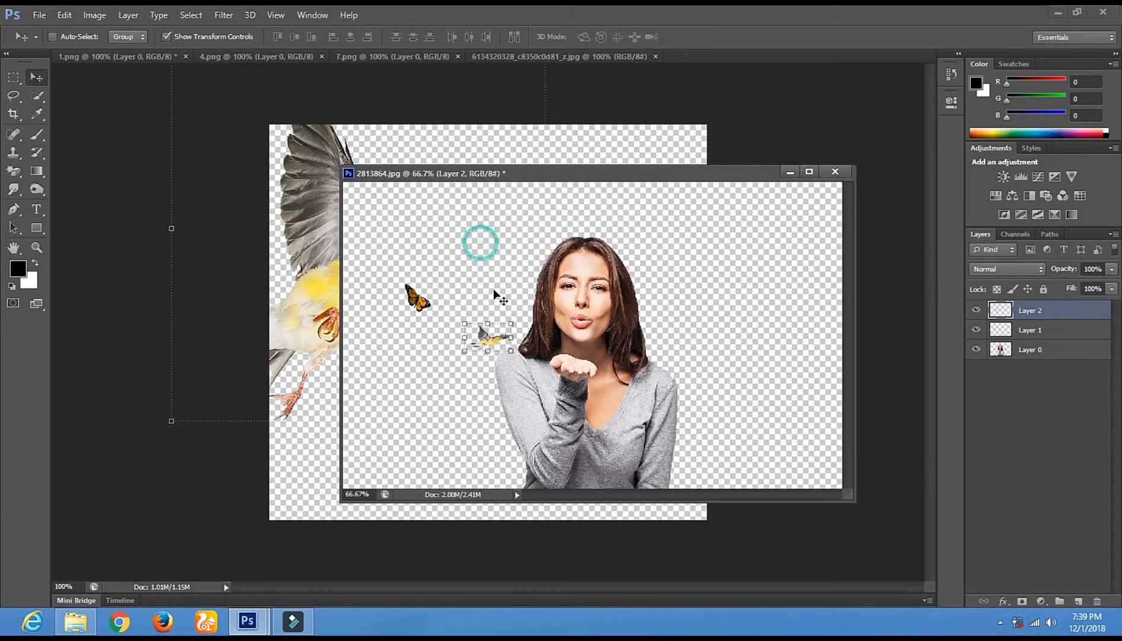
# Look through the 1.png, 4.png and 7.png documents and dock the floating 2813864.jpg window among them
pyautogui.click(164, 58)
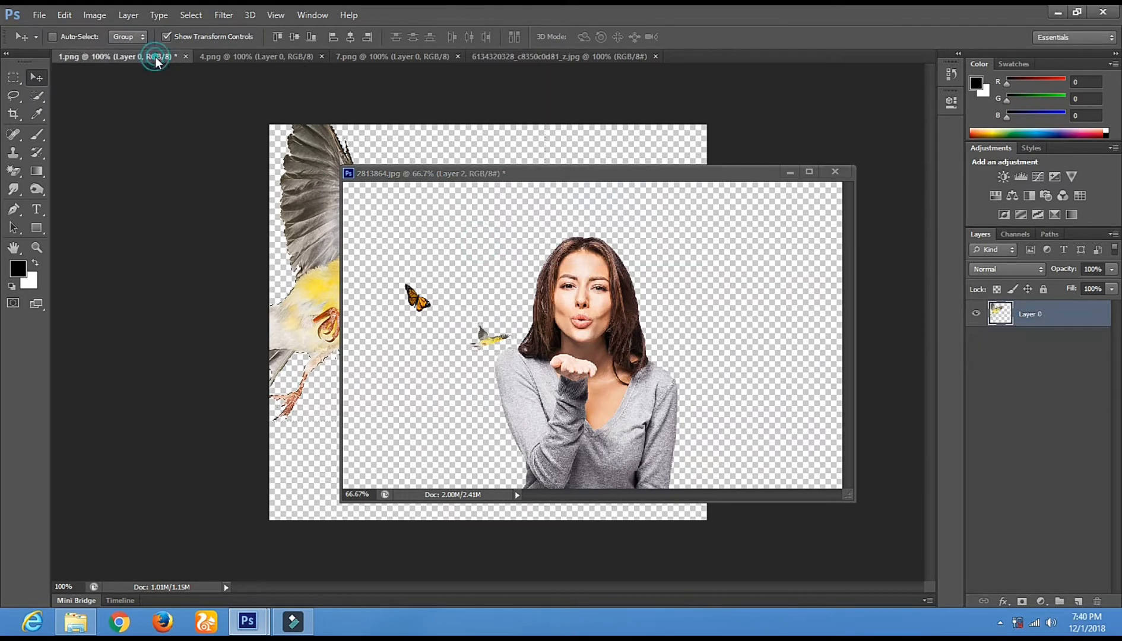
pyautogui.click(239, 56)
pyautogui.click(358, 57)
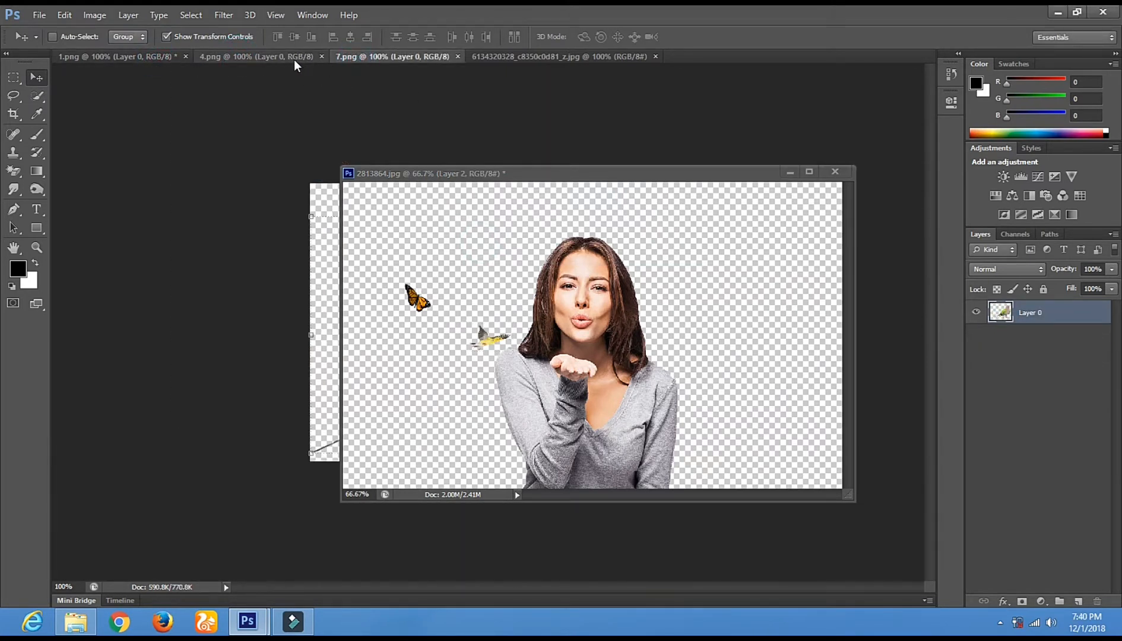
pyautogui.click(691, 326)
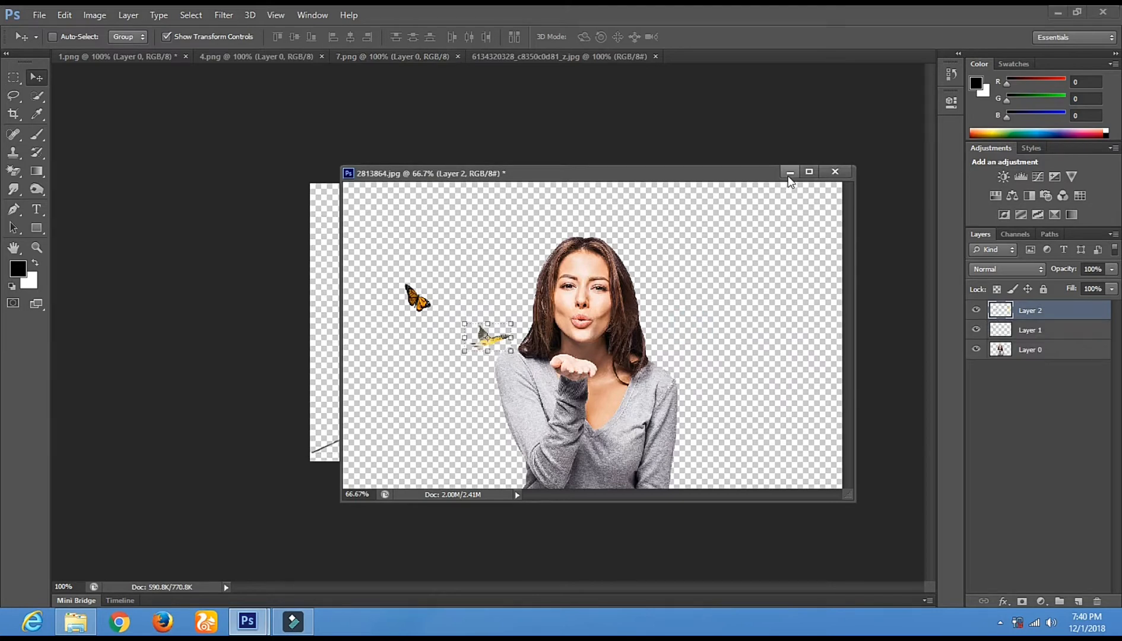
pyautogui.moveTo(747, 175); pyautogui.dragTo(675, 55)
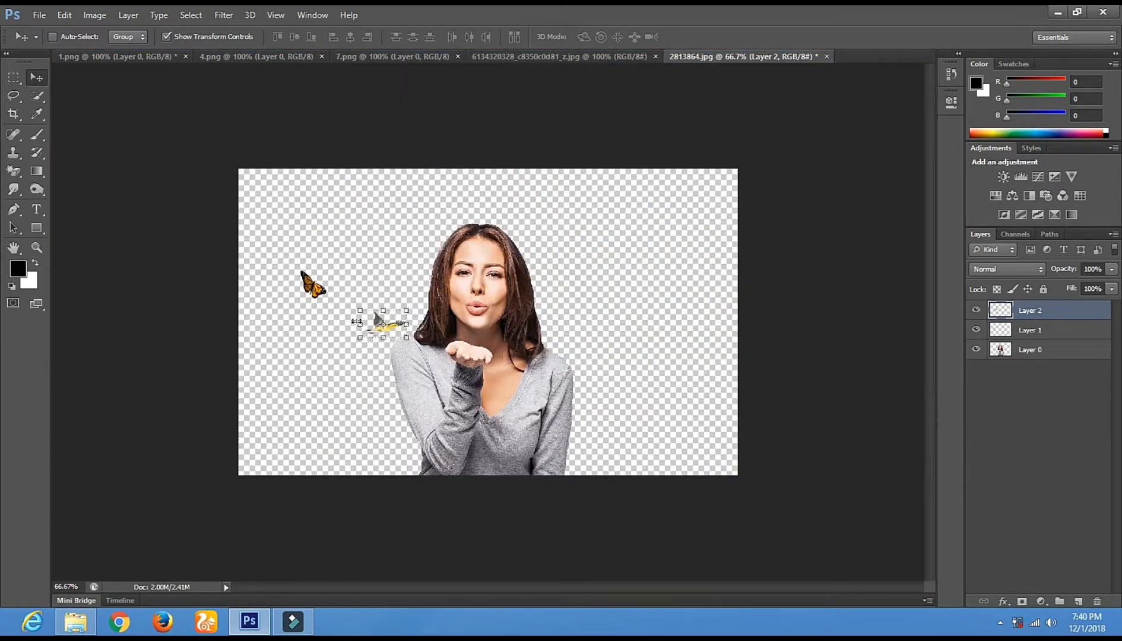
# Resize the yellow bird to about 66% width and 111% height and apply the transformation
pyautogui.moveTo(405, 337)
pyautogui.mouseDown()
pyautogui.moveTo(407, 320)
pyautogui.moveTo(433, 317)
pyautogui.moveTo(395, 325)
pyautogui.mouseUp()
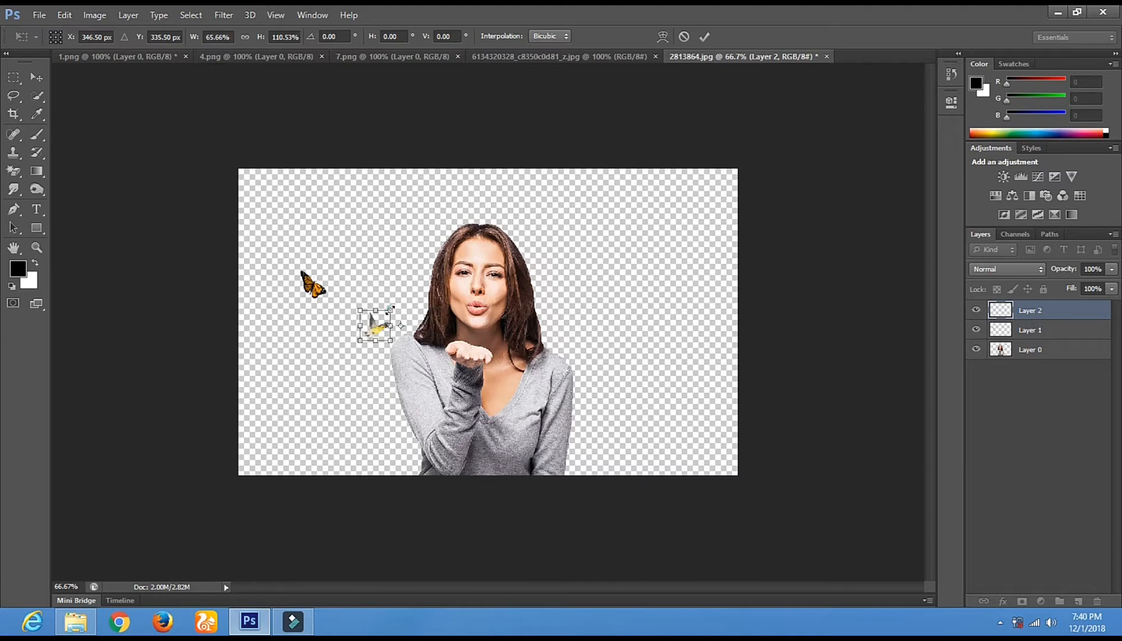
pyautogui.click(13, 95)
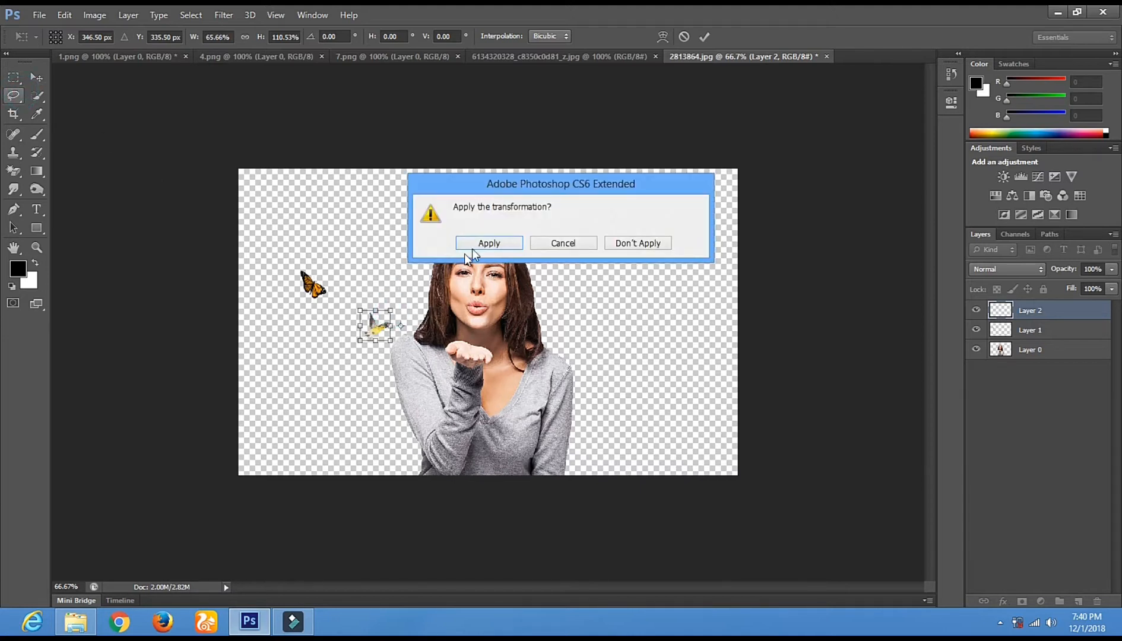
pyautogui.click(488, 241)
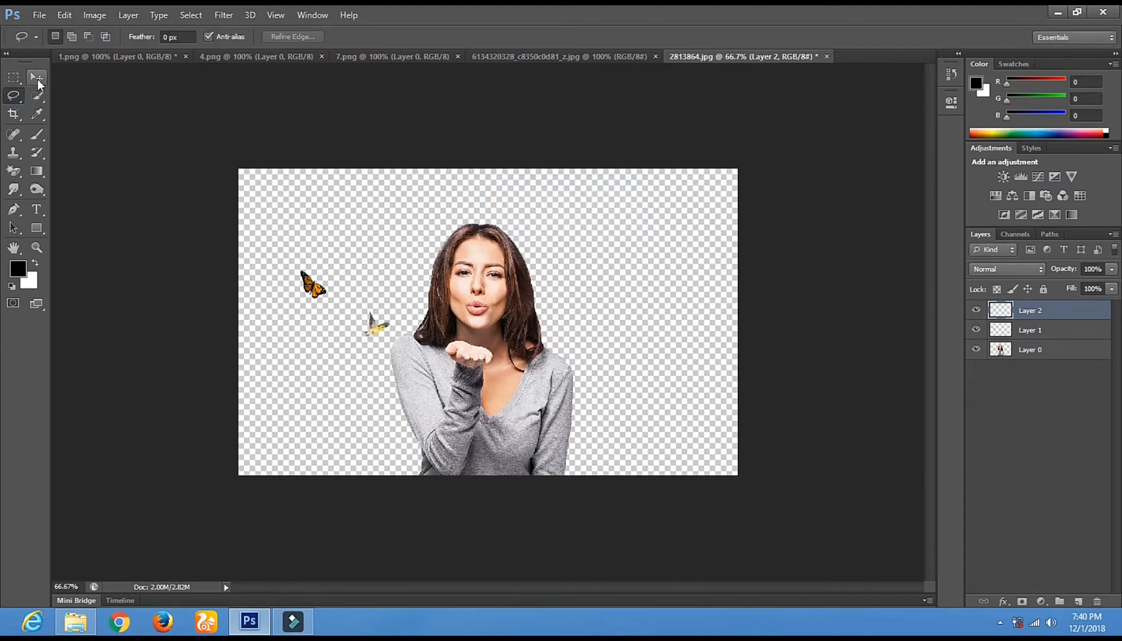
# Move the yellow bird onto the woman's raised palm and apply the transformation
pyautogui.click(36, 78)
pyautogui.moveTo(375, 326); pyautogui.dragTo(484, 343)
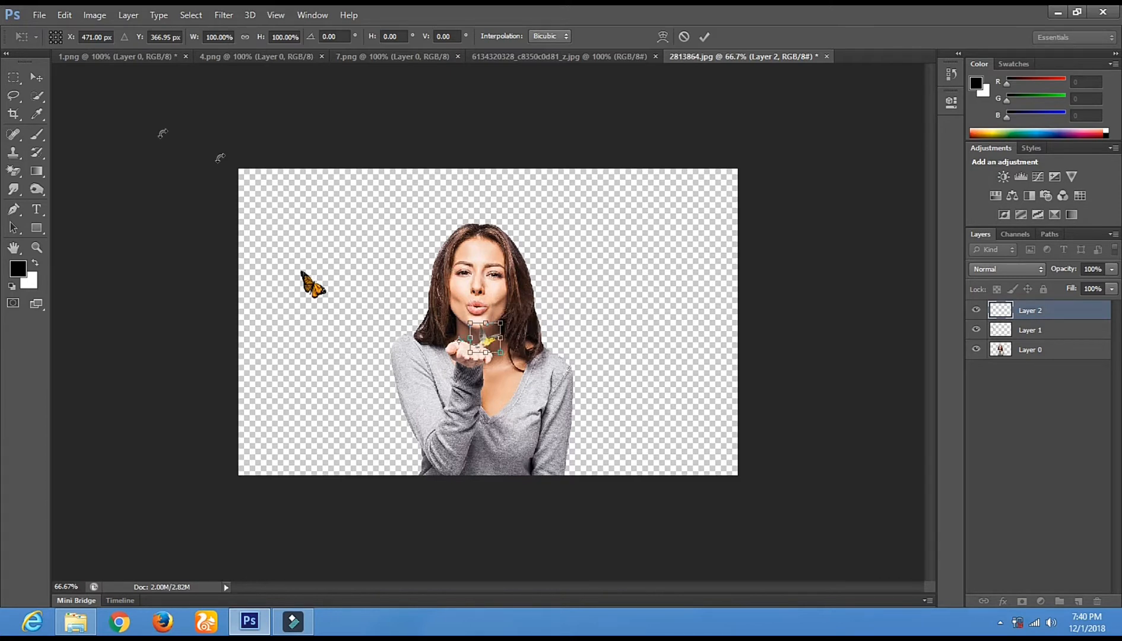
pyautogui.click(16, 98)
pyautogui.click(499, 244)
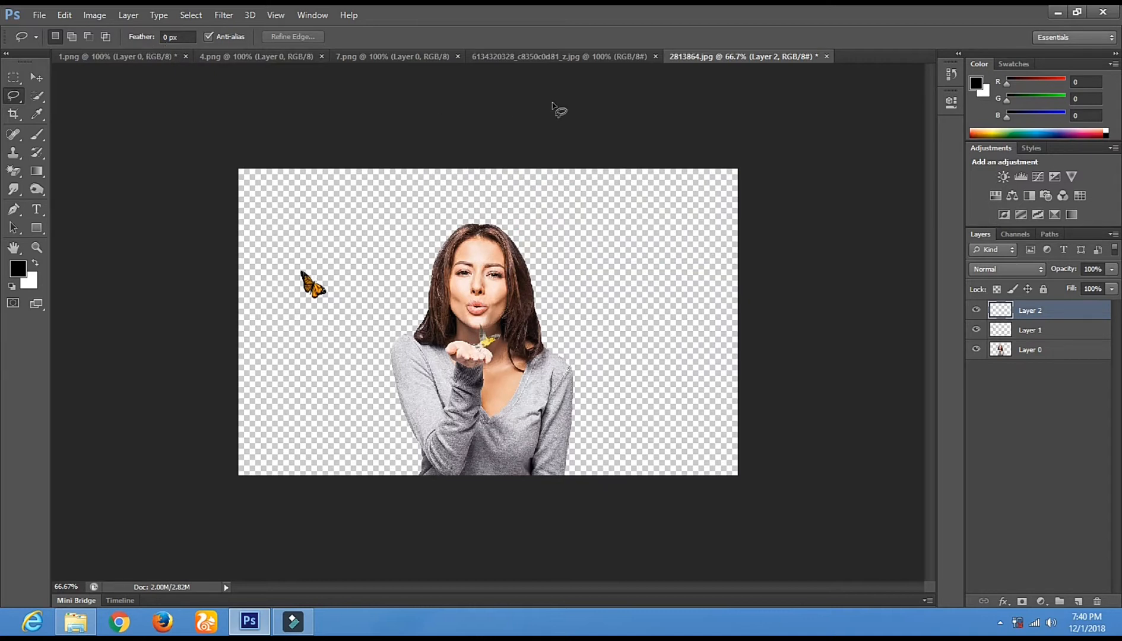
pyautogui.click(530, 55)
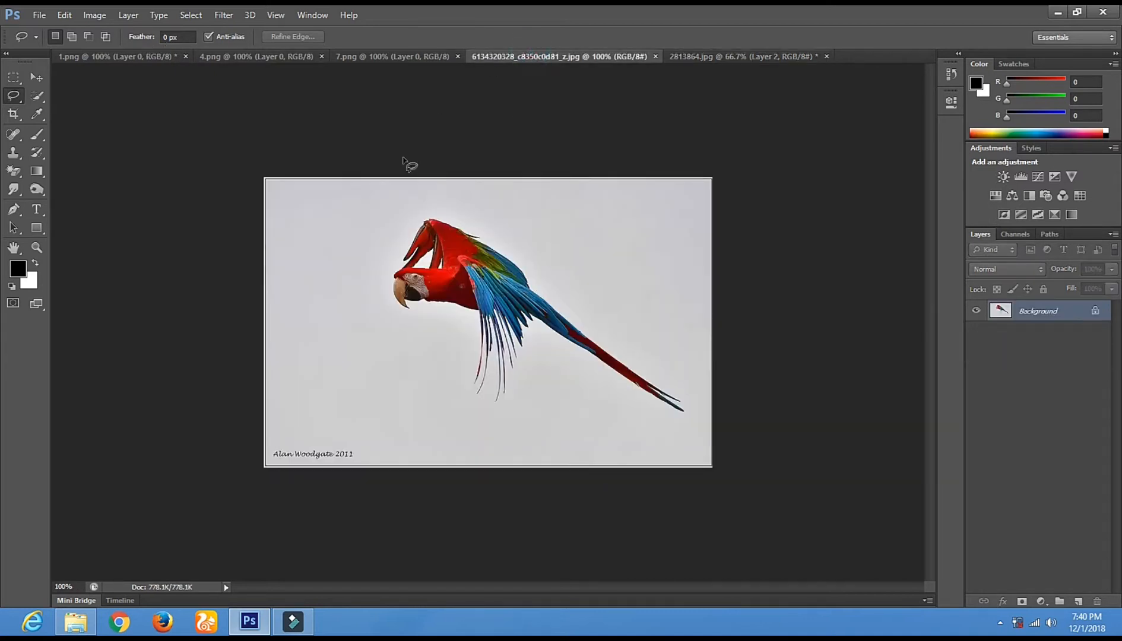
pyautogui.click(13, 171)
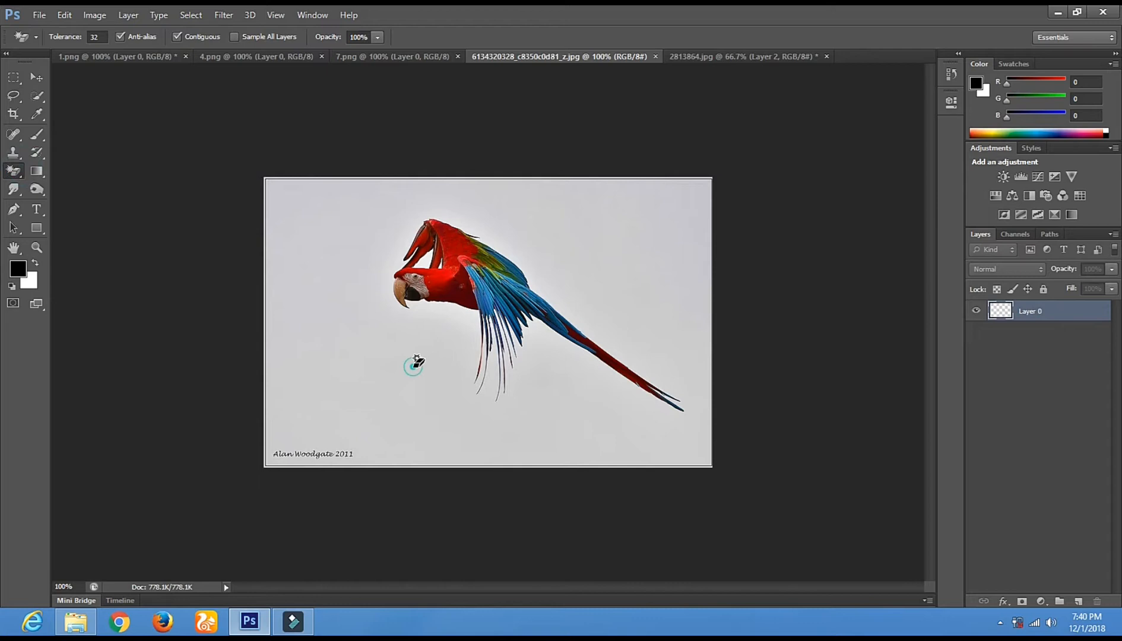
pyautogui.click(414, 372)
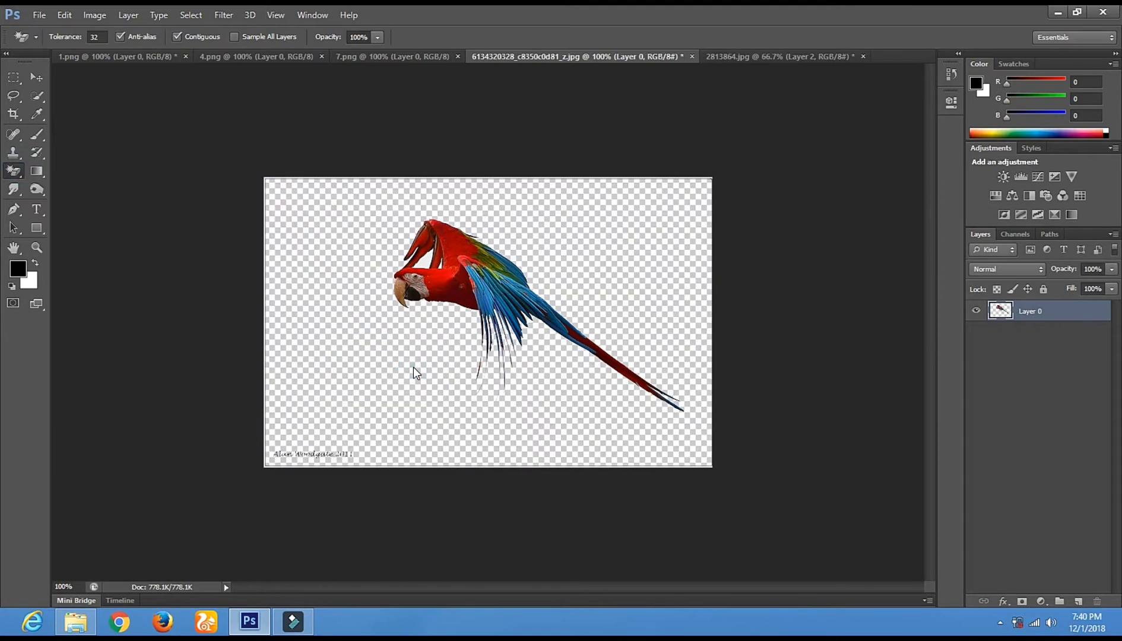
# Copy the cut-out red macaw into 2813864.jpg as a new layer with the Move tool
pyautogui.click(36, 77)
pyautogui.moveTo(413, 278); pyautogui.dragTo(265, 49)
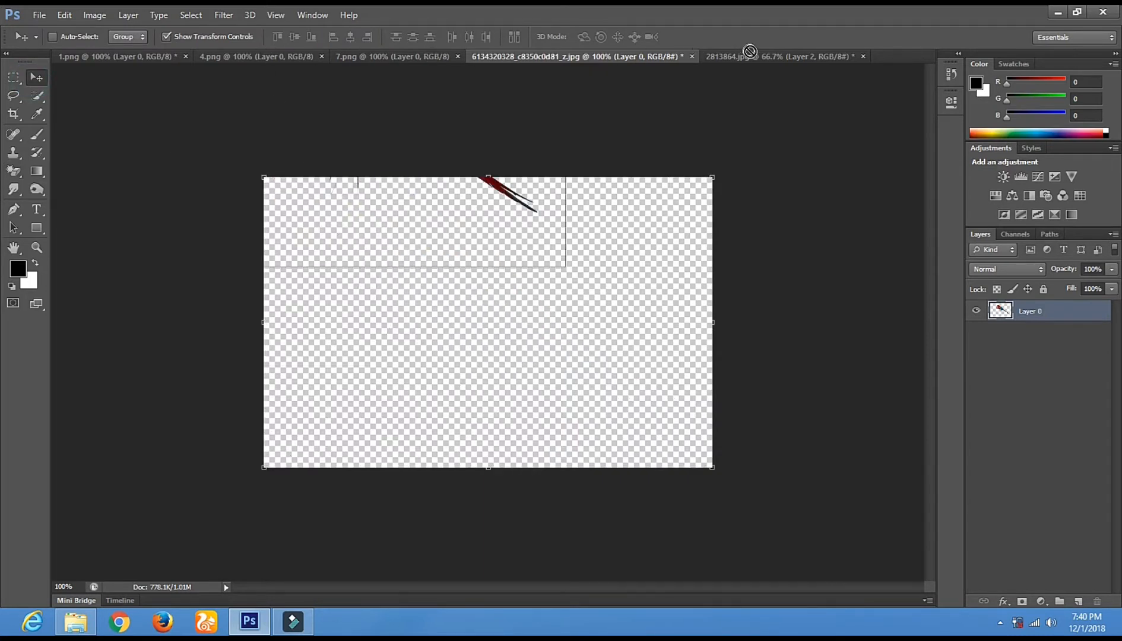
pyautogui.moveTo(756, 57); pyautogui.dragTo(355, 321)
# Shrink the macaw to about 26% width and 28% height over the woman's sleeve and apply the transformation
pyautogui.moveTo(530, 247); pyautogui.dragTo(533, 277)
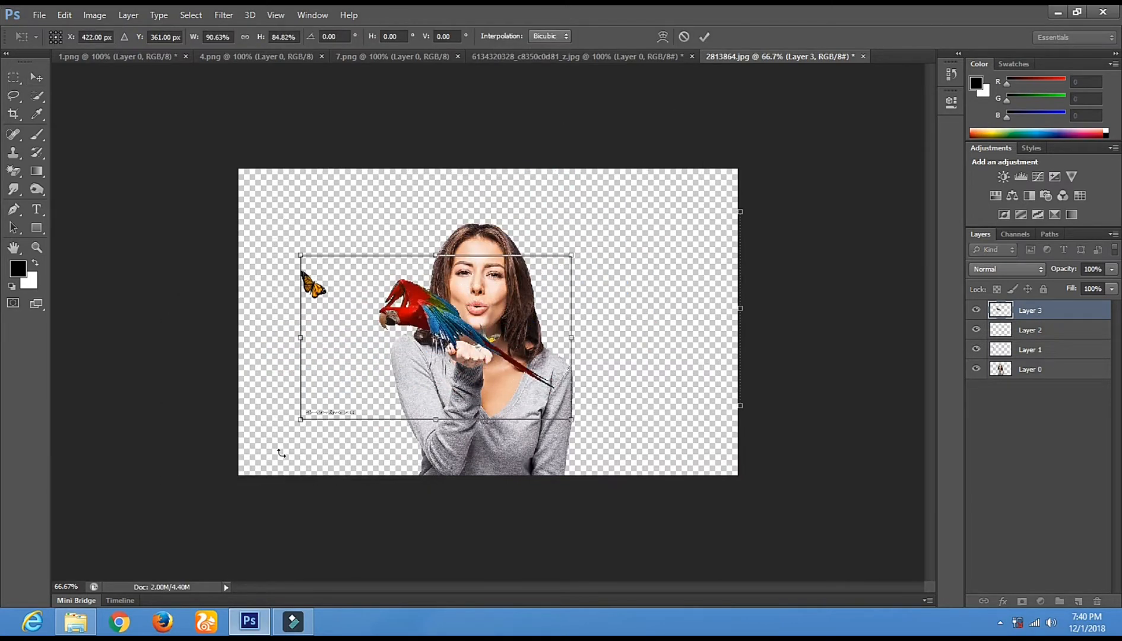
pyautogui.doubleClick(314, 406)
pyautogui.click(304, 417)
pyautogui.moveTo(320, 401); pyautogui.dragTo(592, 297)
pyautogui.moveTo(662, 226); pyautogui.dragTo(616, 439)
pyautogui.moveTo(720, 317); pyautogui.dragTo(591, 408)
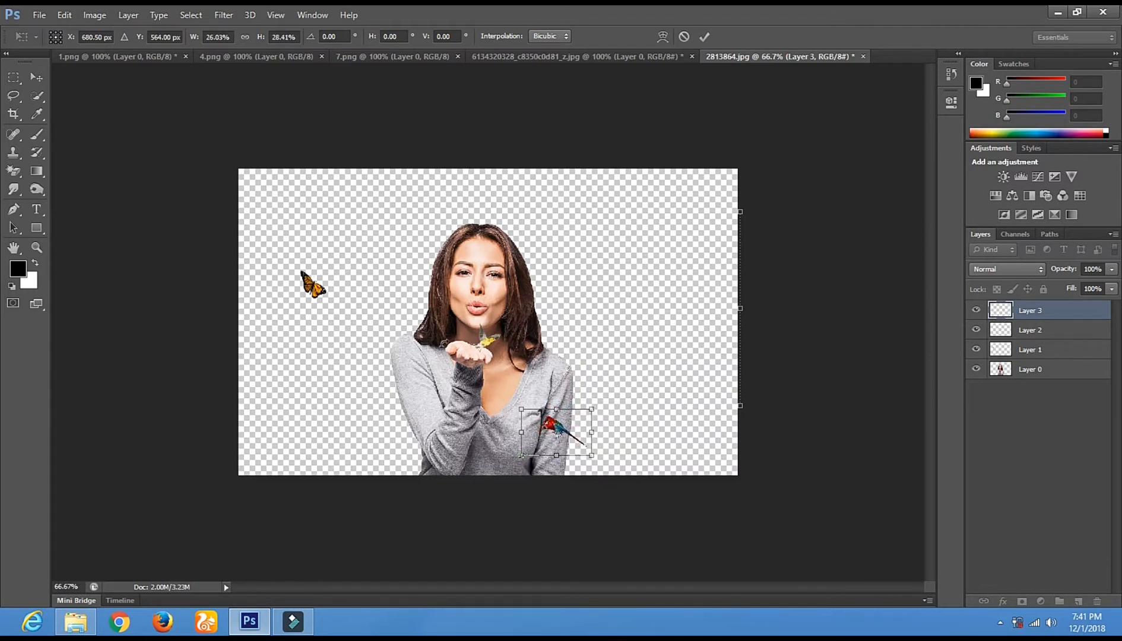
pyautogui.click(35, 78)
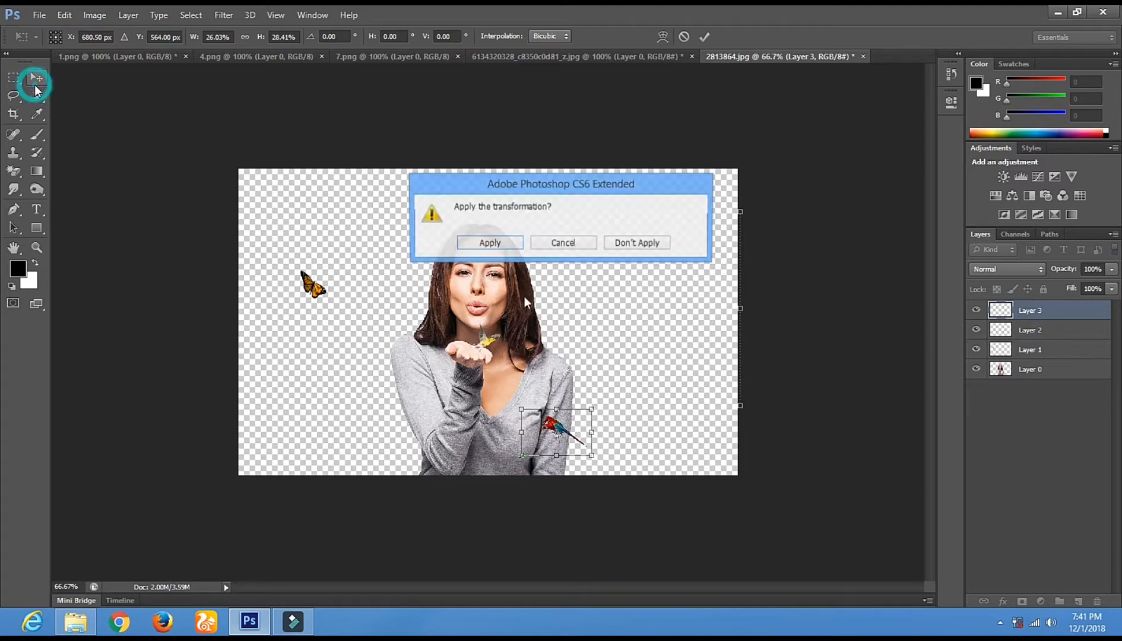
pyautogui.click(484, 241)
# Move the small macaw up to the woman's hair beside her raised hand and apply the transformation
pyautogui.hotkey('ctrl', 't')
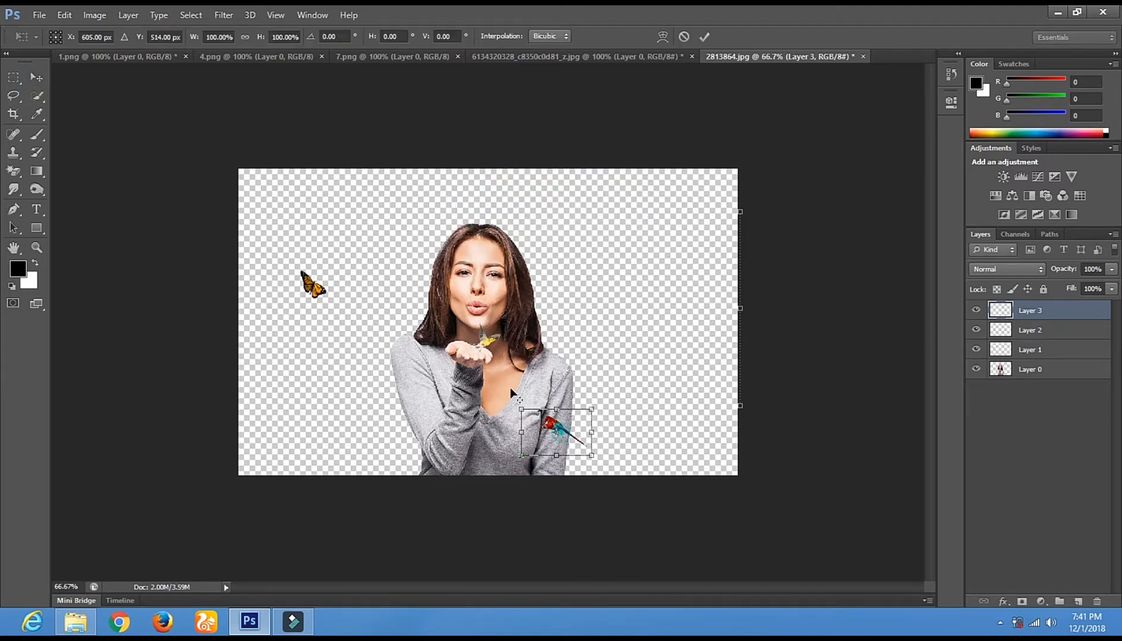
pyautogui.moveTo(549, 433); pyautogui.dragTo(423, 346)
pyautogui.click(13, 95)
pyautogui.click(483, 243)
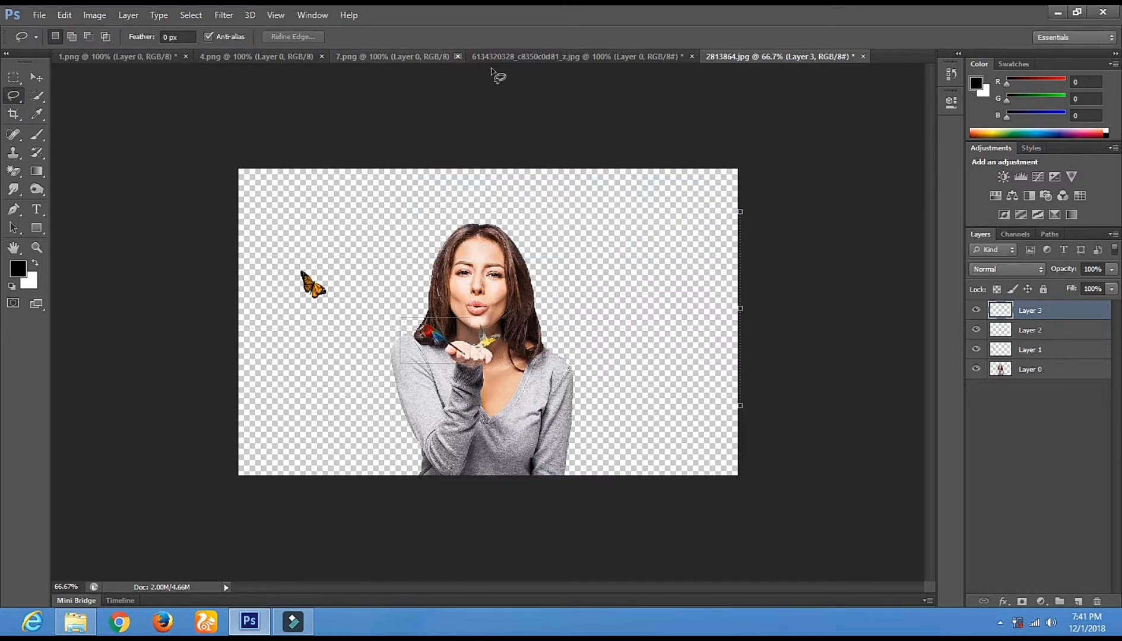
# Try to move the green parrot from 7.png into 2813864.jpg
pyautogui.click(392, 56)
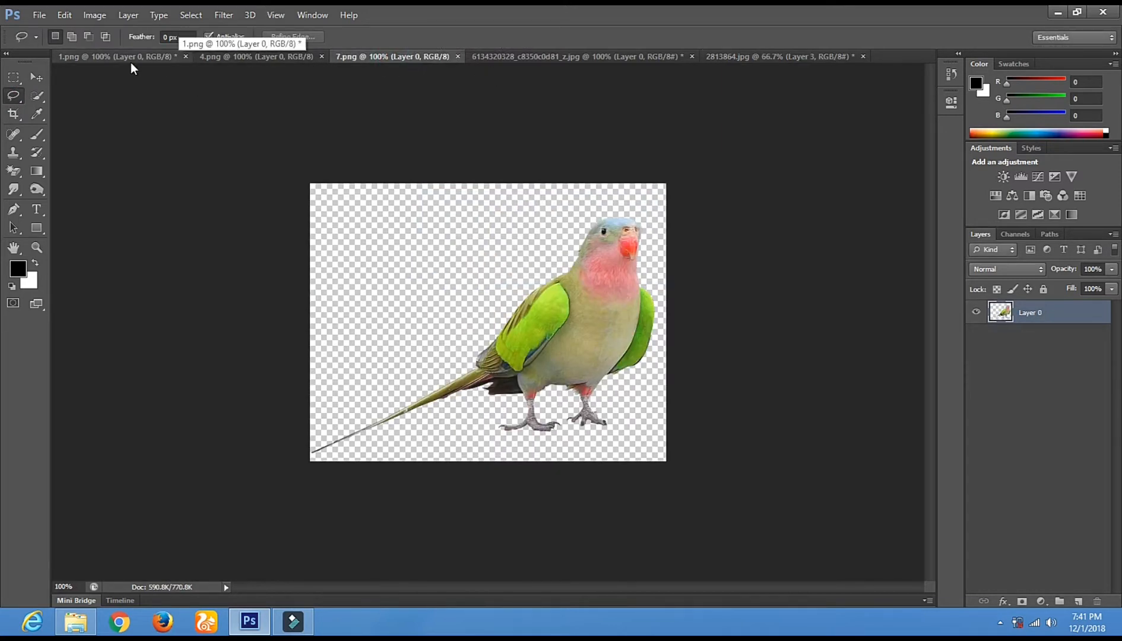
pyautogui.click(37, 76)
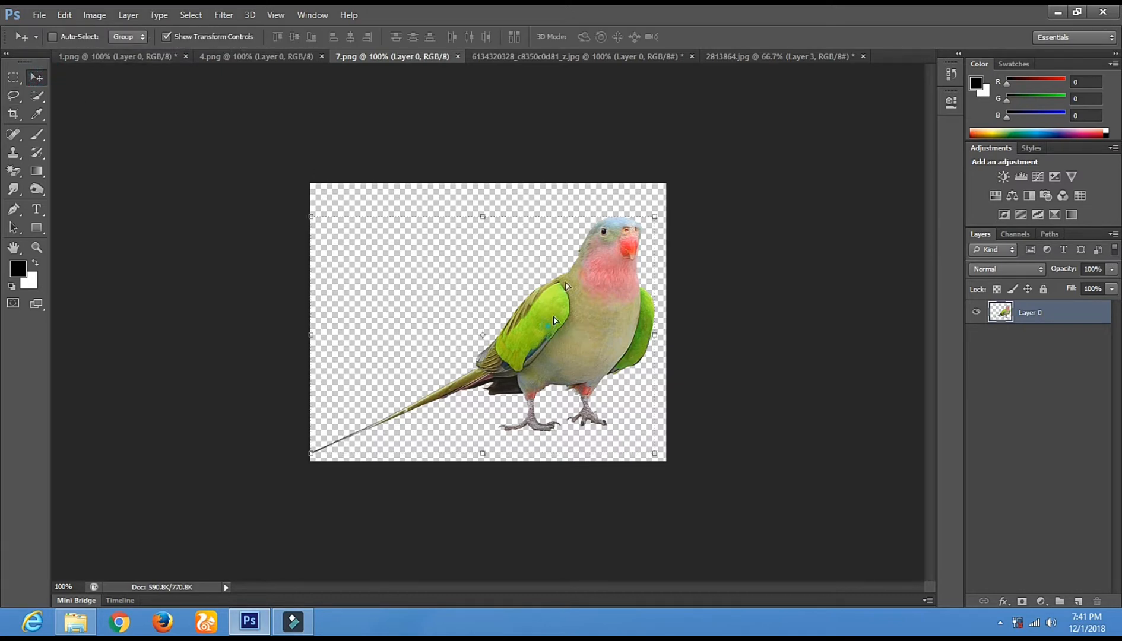
pyautogui.moveTo(553, 315); pyautogui.dragTo(610, 192)
pyautogui.moveTo(669, 79); pyautogui.dragTo(739, 46)
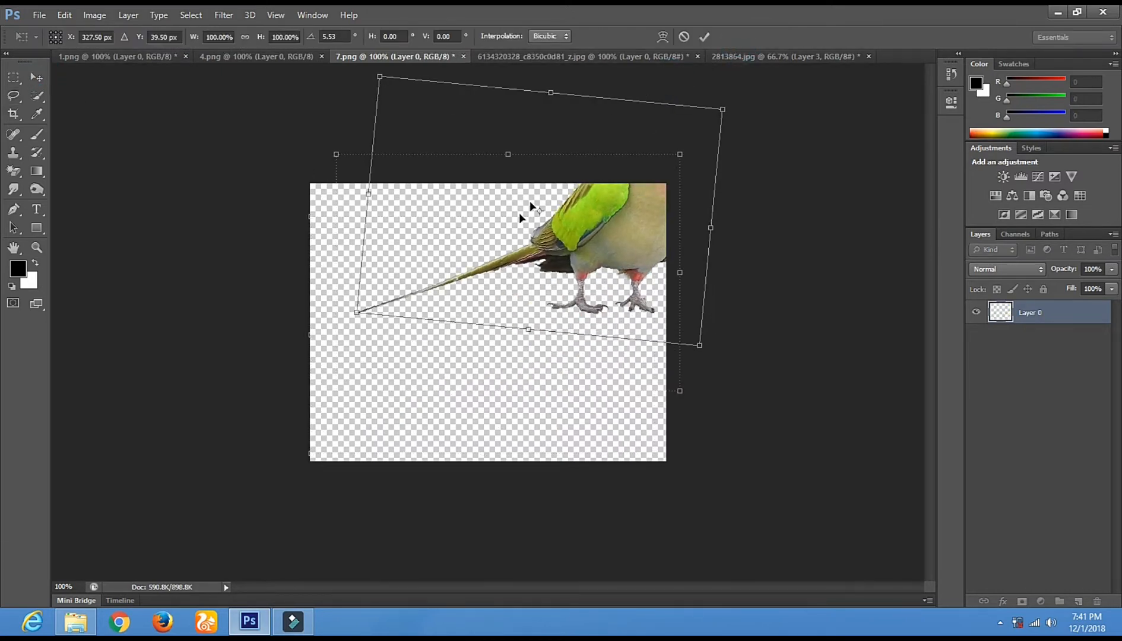
pyautogui.click(510, 56)
pyautogui.click(696, 56)
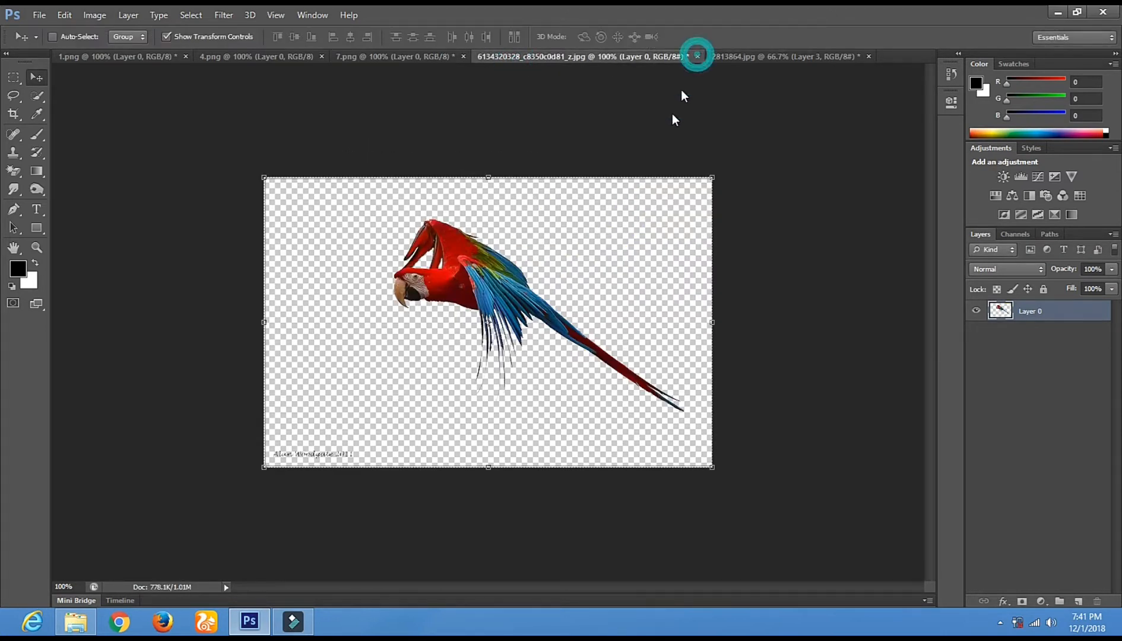
pyautogui.click(540, 243)
# Copy the green parrot from 7.png into 2813864.jpg as a new layer and place it beside the woman's head and shoulder
pyautogui.moveTo(566, 206); pyautogui.dragTo(444, 297)
pyautogui.click(516, 56)
pyautogui.click(432, 56)
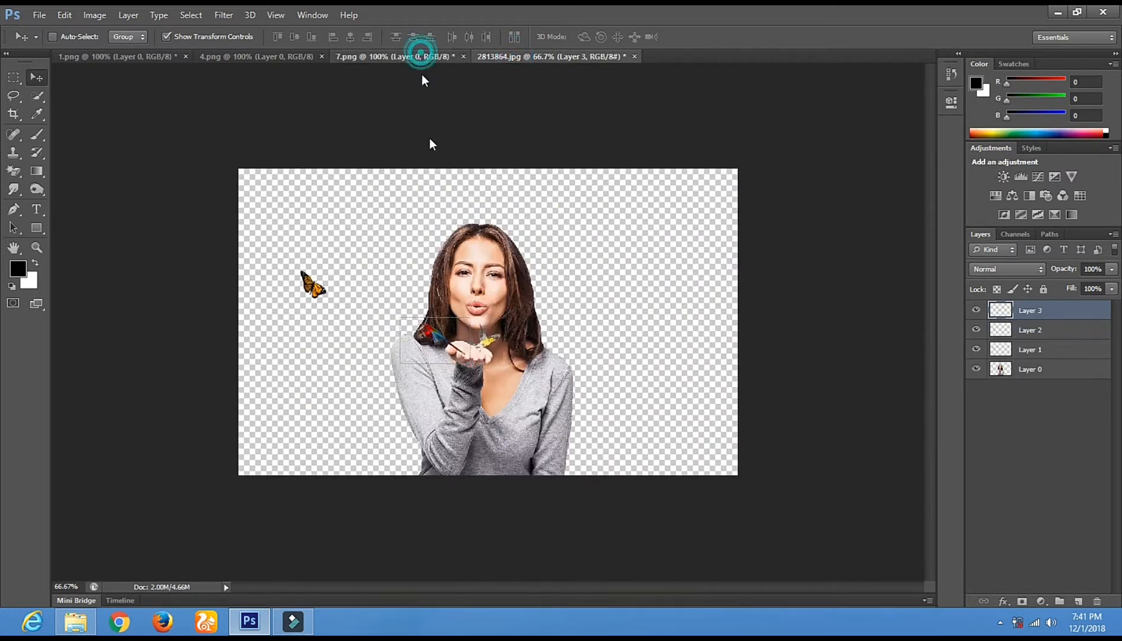
pyautogui.moveTo(504, 306); pyautogui.dragTo(641, 299)
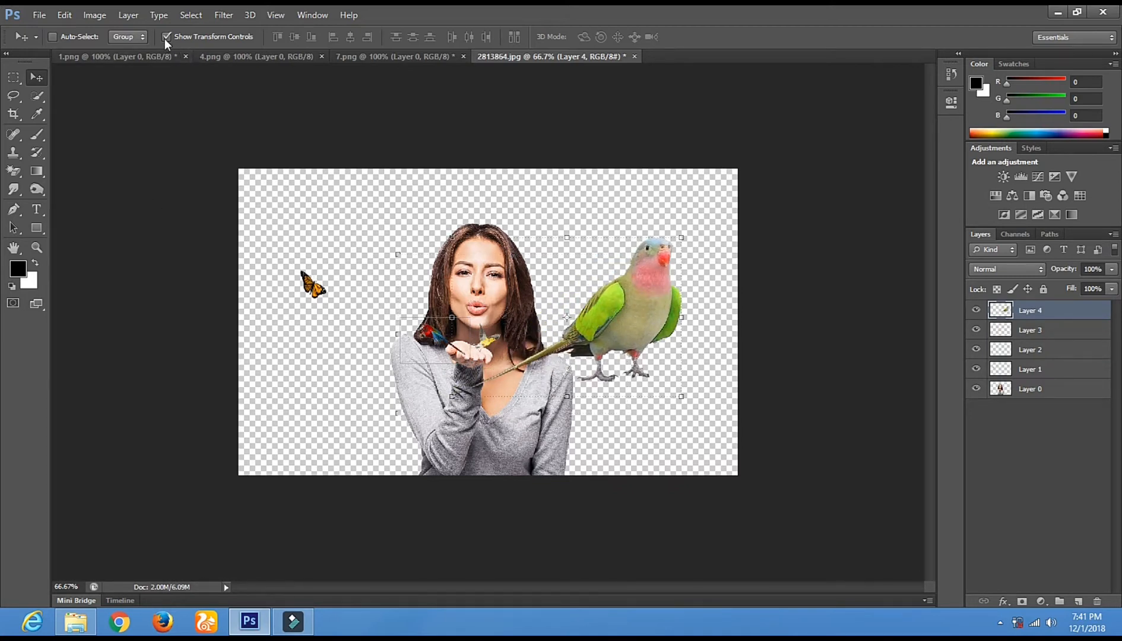
pyautogui.moveTo(631, 324); pyautogui.dragTo(627, 325)
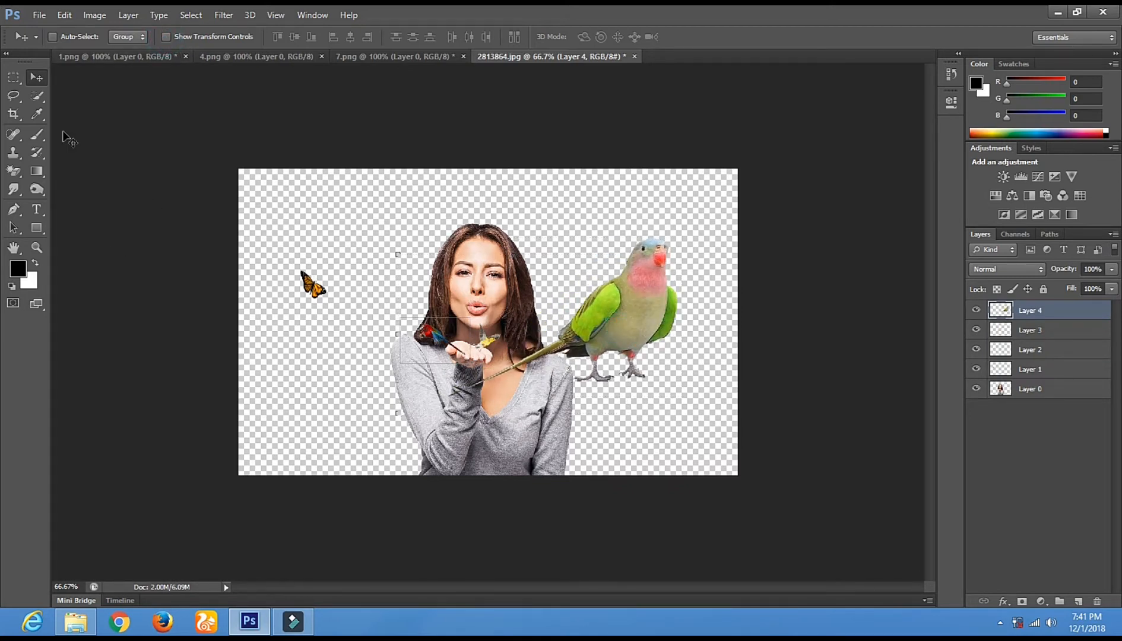
# Show the transform controls, shrink the green parrot to butterfly size over the woman's wrist and apply the transformation
pyautogui.click(165, 37)
pyautogui.click(677, 237)
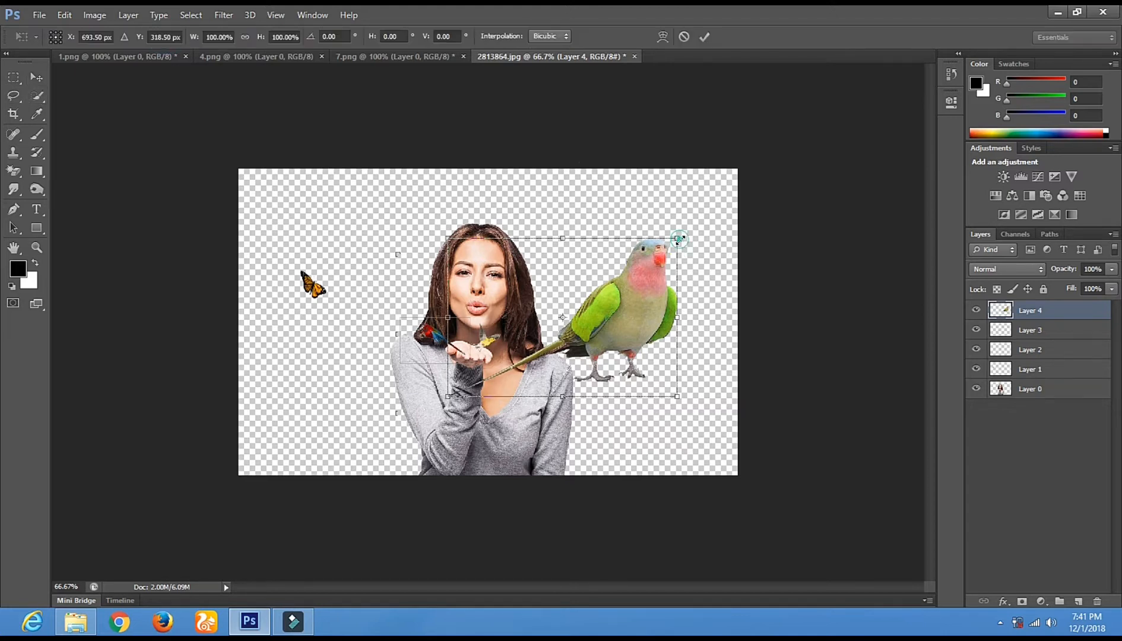
pyautogui.moveTo(678, 236); pyautogui.dragTo(482, 363)
pyautogui.click(34, 81)
pyautogui.click(500, 245)
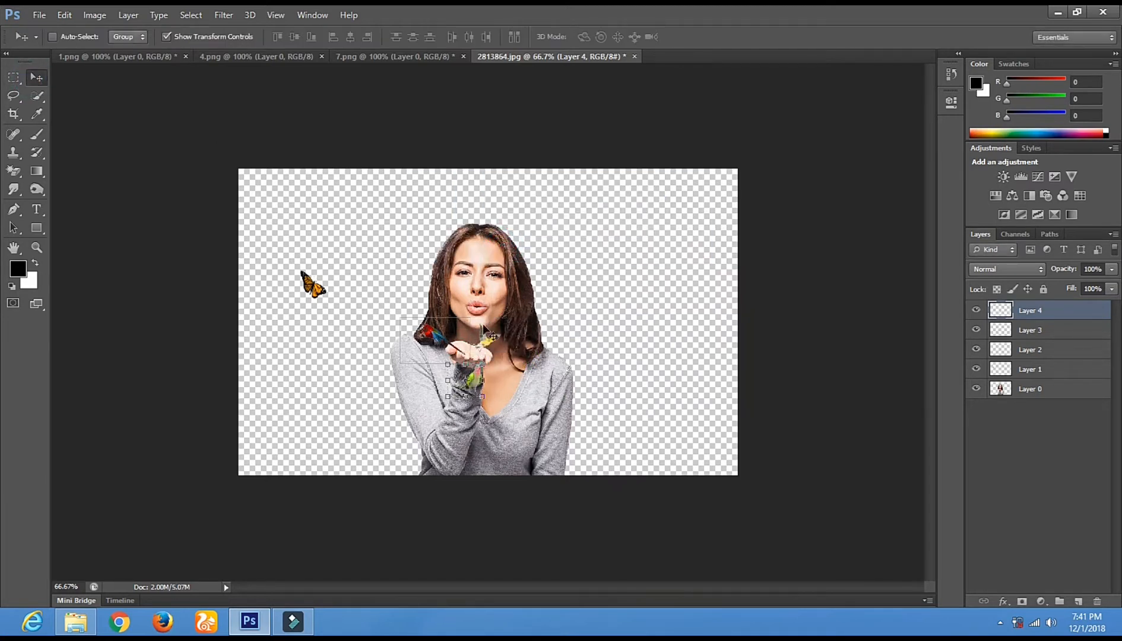
# Widen the small green parrot to about 111% and apply the transformation
pyautogui.moveTo(482, 379); pyautogui.dragTo(485, 380)
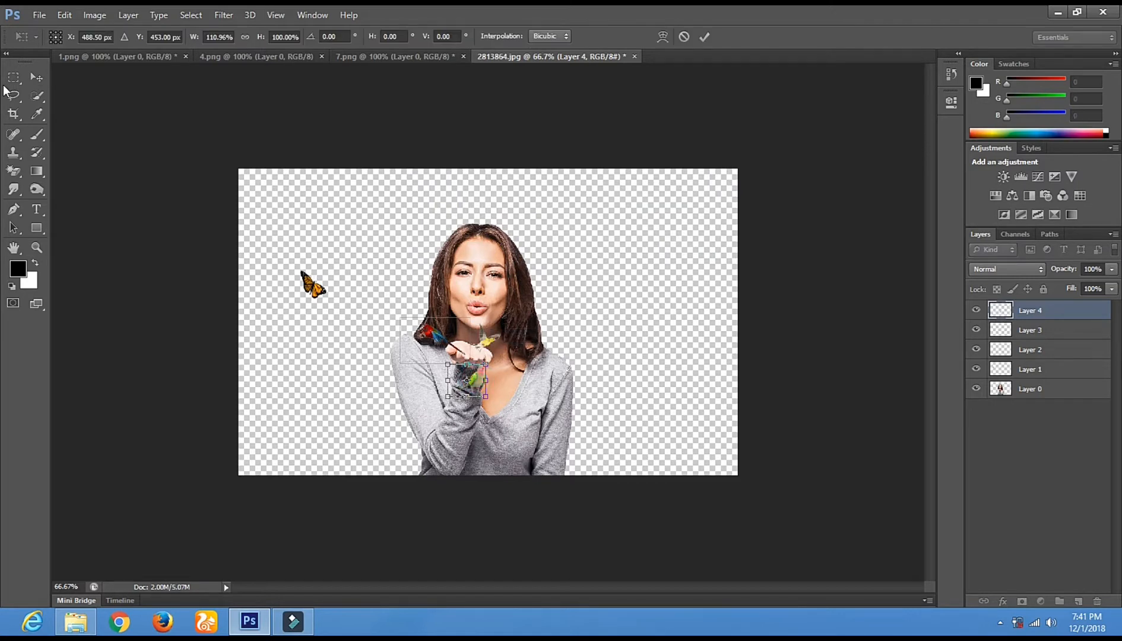
pyautogui.click(13, 95)
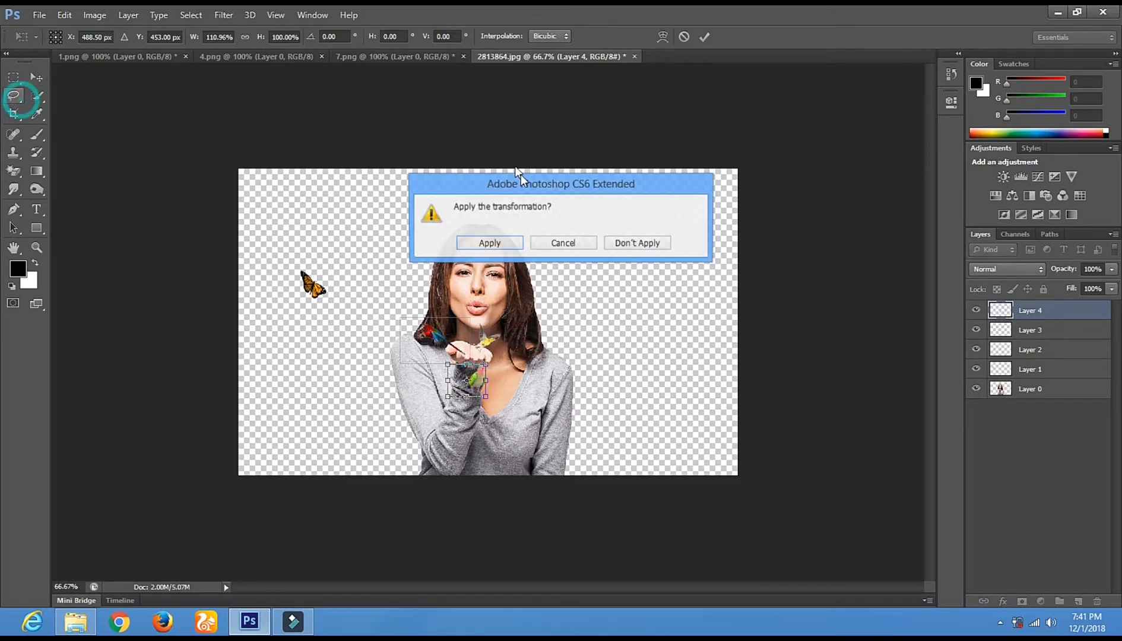
pyautogui.click(491, 242)
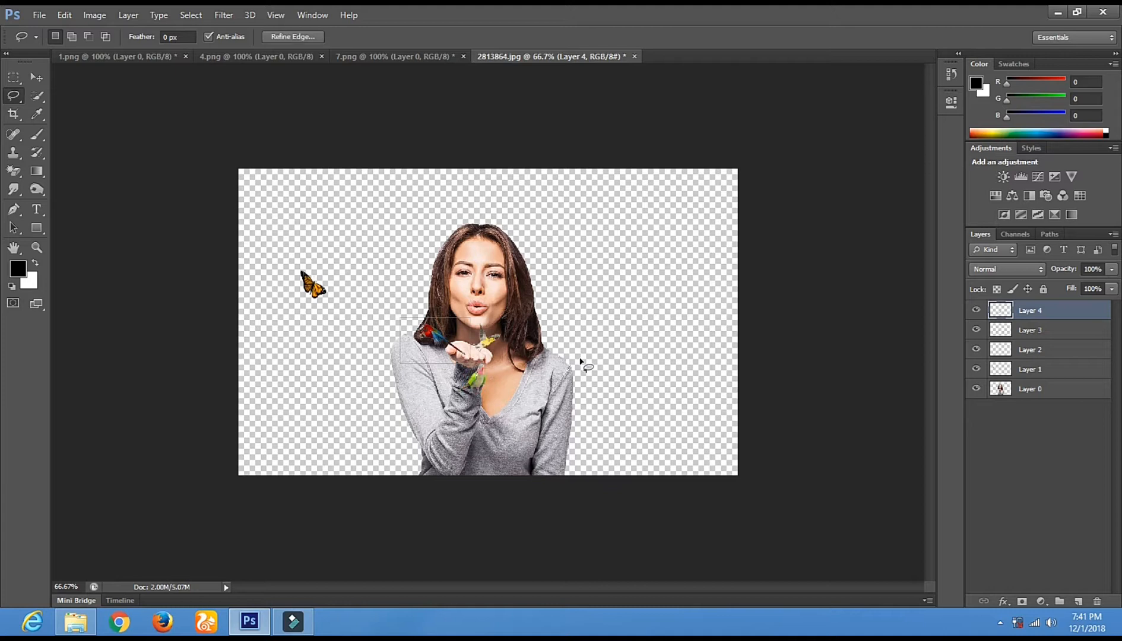
# Flip and stretch a fragment of the green parrot to about -1757% width and -203% height over the woman's hair and apply it
pyautogui.press('v')
pyautogui.moveTo(476, 381); pyautogui.dragTo(538, 338)
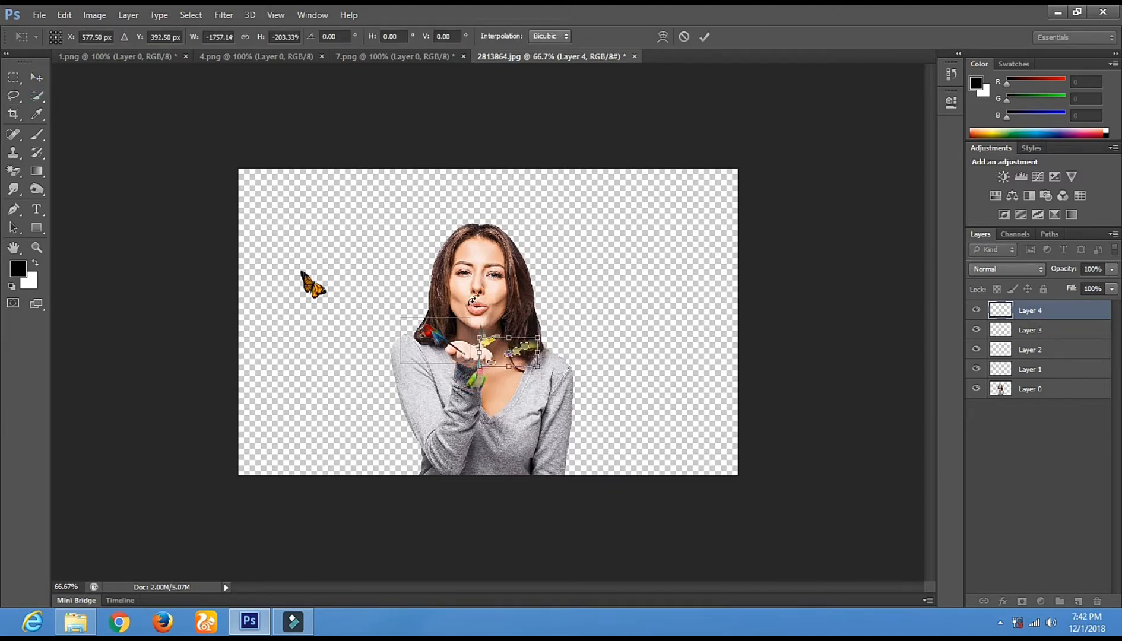
pyautogui.click(13, 97)
pyautogui.click(493, 238)
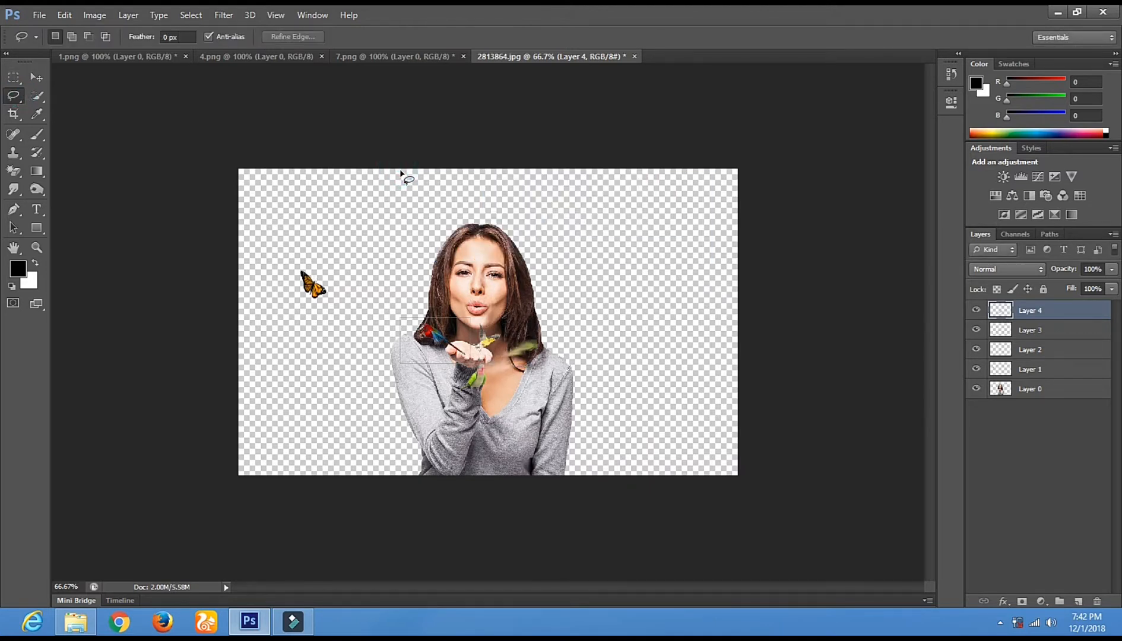
# Move the small green parrot onto the woman's open palm, shrink its layer to about 79.6% by 79.4% and apply the transformation
pyautogui.click(36, 95)
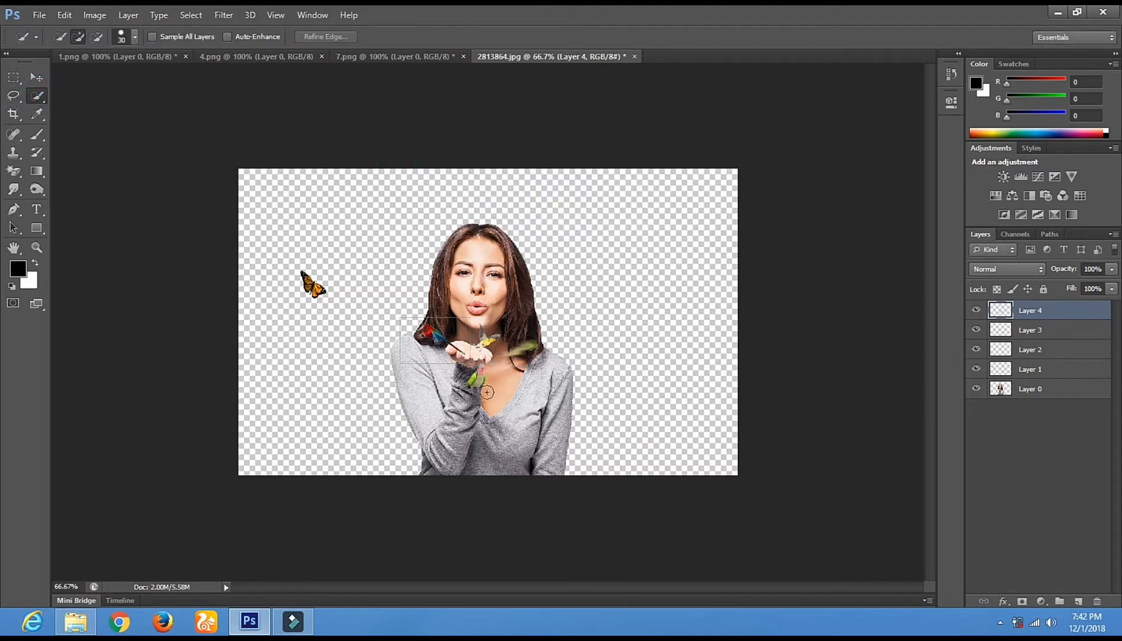
pyautogui.click(36, 77)
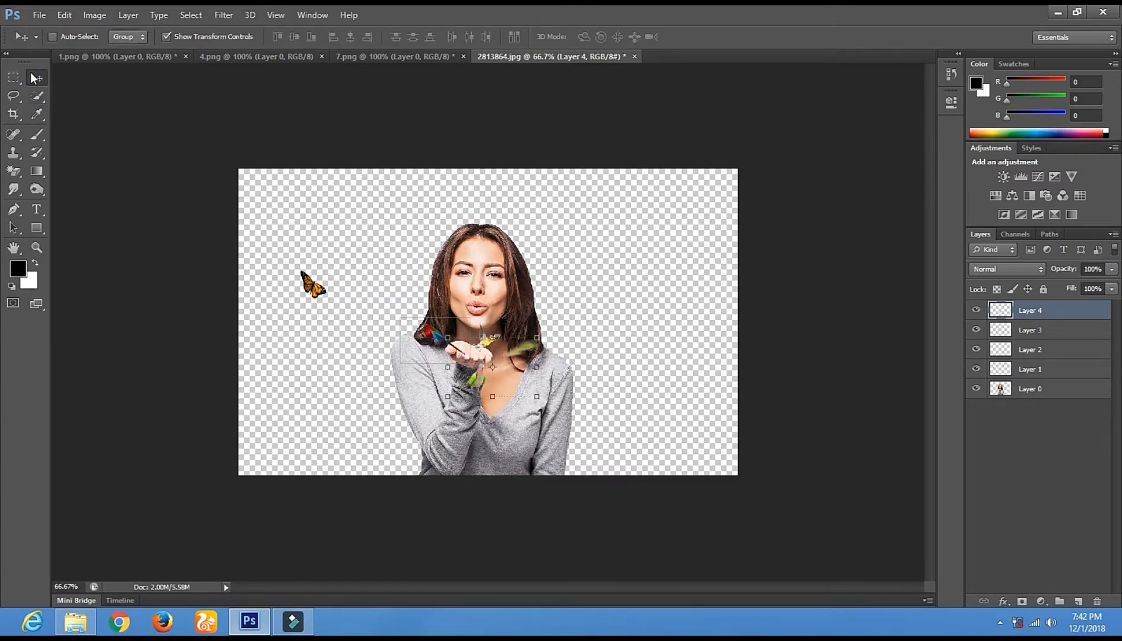
pyautogui.rightClick(475, 384)
pyautogui.click(509, 392)
pyautogui.moveTo(470, 368)
pyautogui.mouseDown()
pyautogui.moveTo(484, 337)
pyautogui.moveTo(477, 350)
pyautogui.mouseUp()
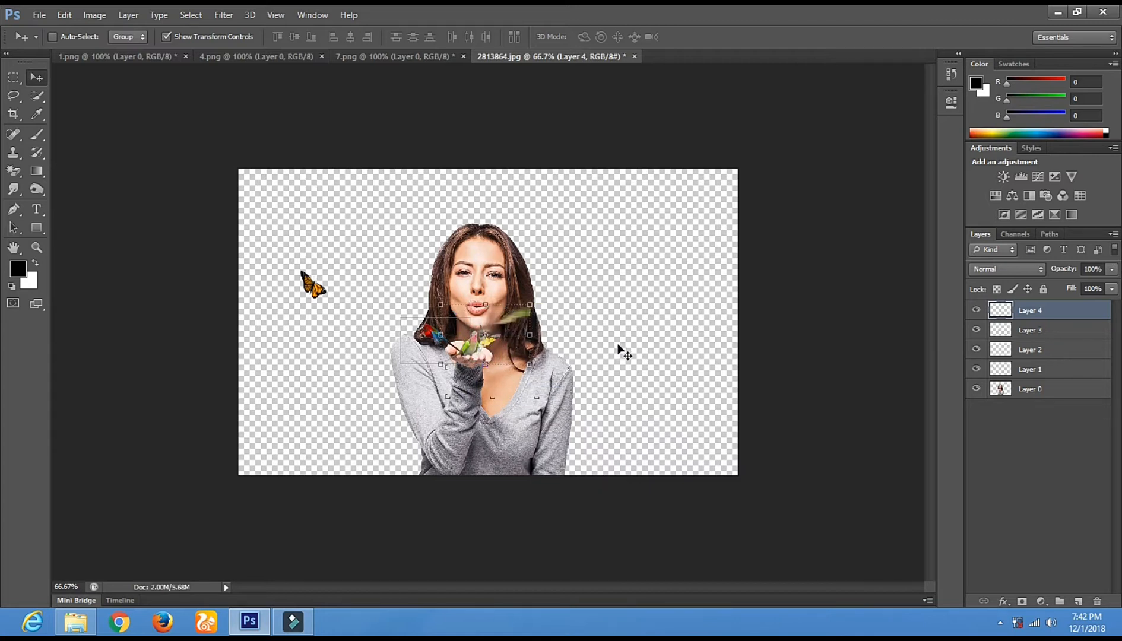
pyautogui.moveTo(530, 305); pyautogui.dragTo(512, 318)
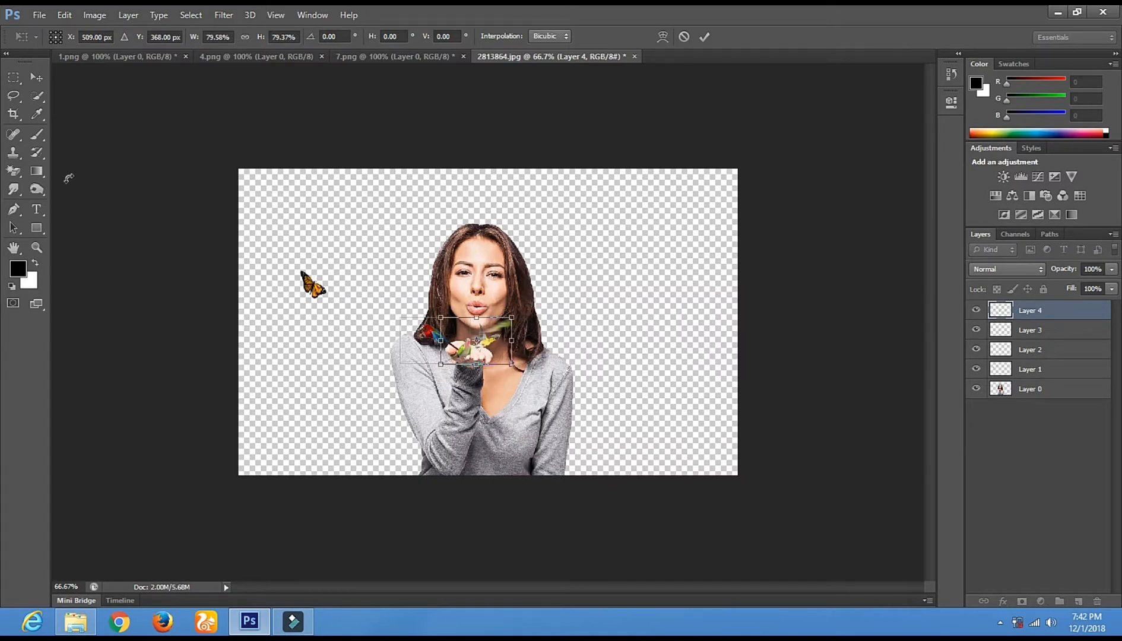
pyautogui.click(36, 77)
pyautogui.click(475, 243)
# Erase the stray green parrot fragment over the woman's hair with the Eraser tool
pyautogui.rightClick(16, 177)
pyautogui.click(56, 171)
pyautogui.moveTo(501, 325)
pyautogui.mouseDown()
pyautogui.moveTo(486, 325)
pyautogui.moveTo(540, 314)
pyautogui.mouseUp()
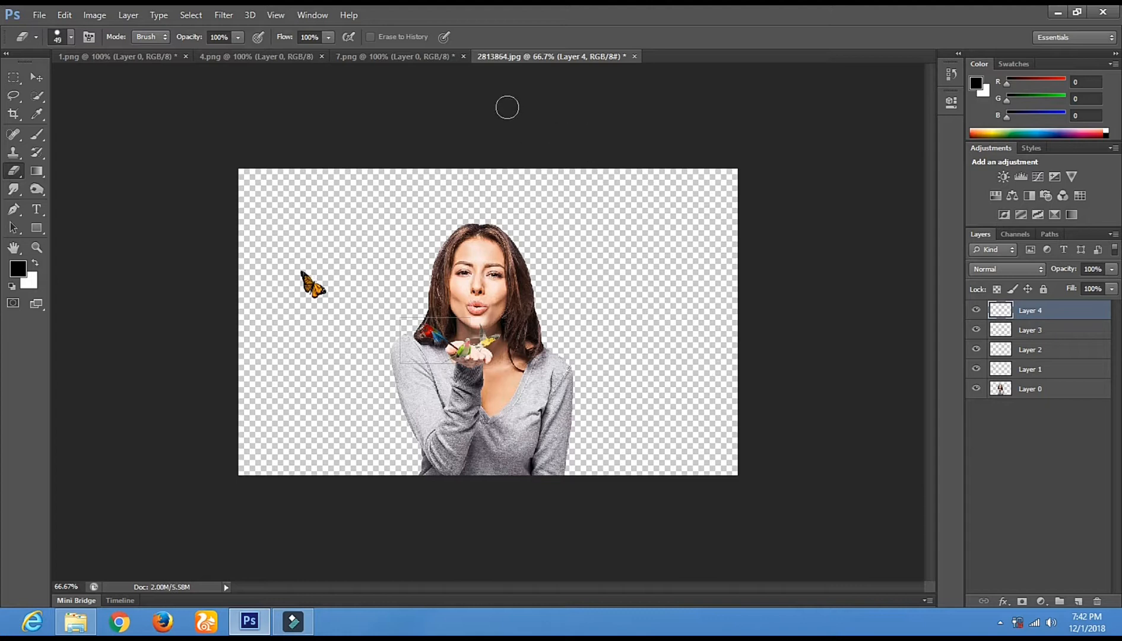
# Close 7.png without saving its changes
pyautogui.click(380, 54)
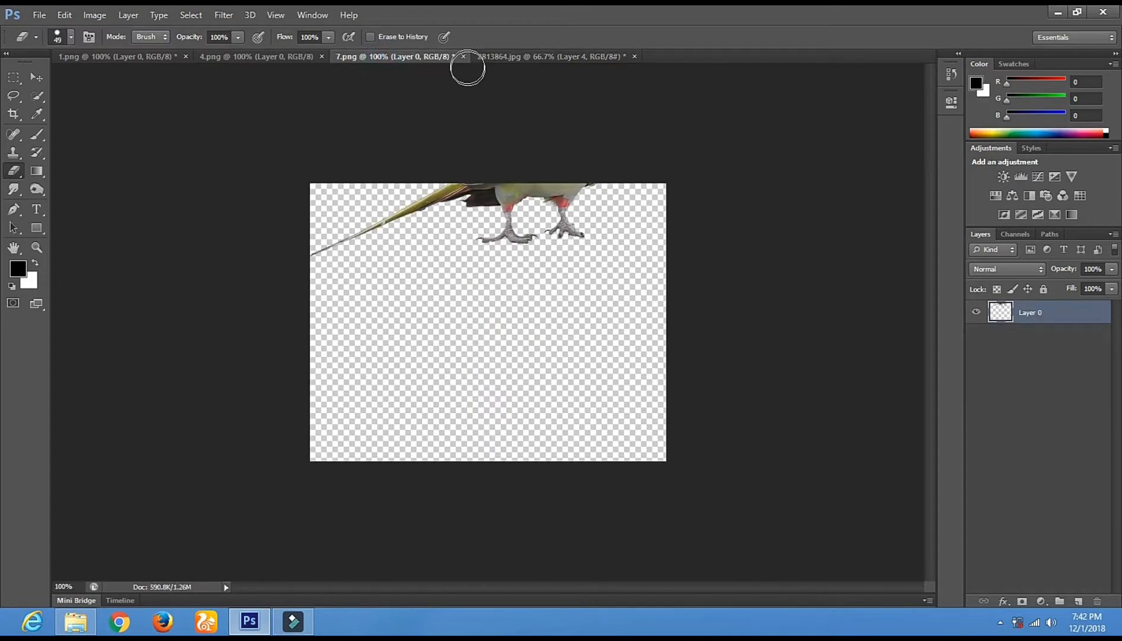
pyautogui.click(464, 55)
pyautogui.click(540, 243)
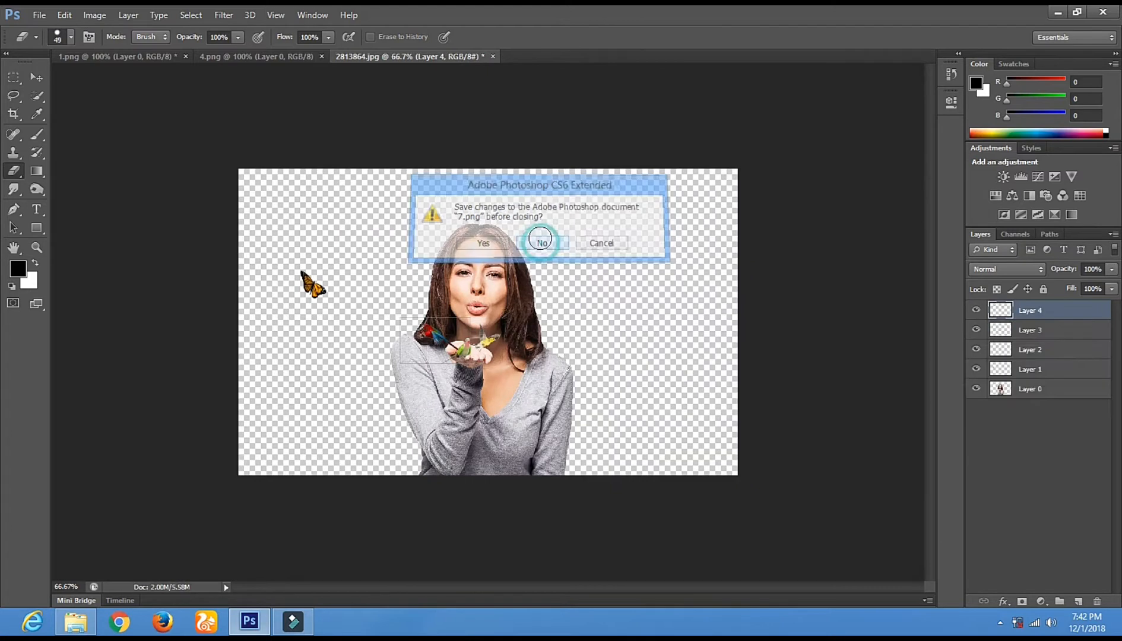
# Try to copy the orange butterfly from 4.png into 2813864.jpg
pyautogui.click(207, 55)
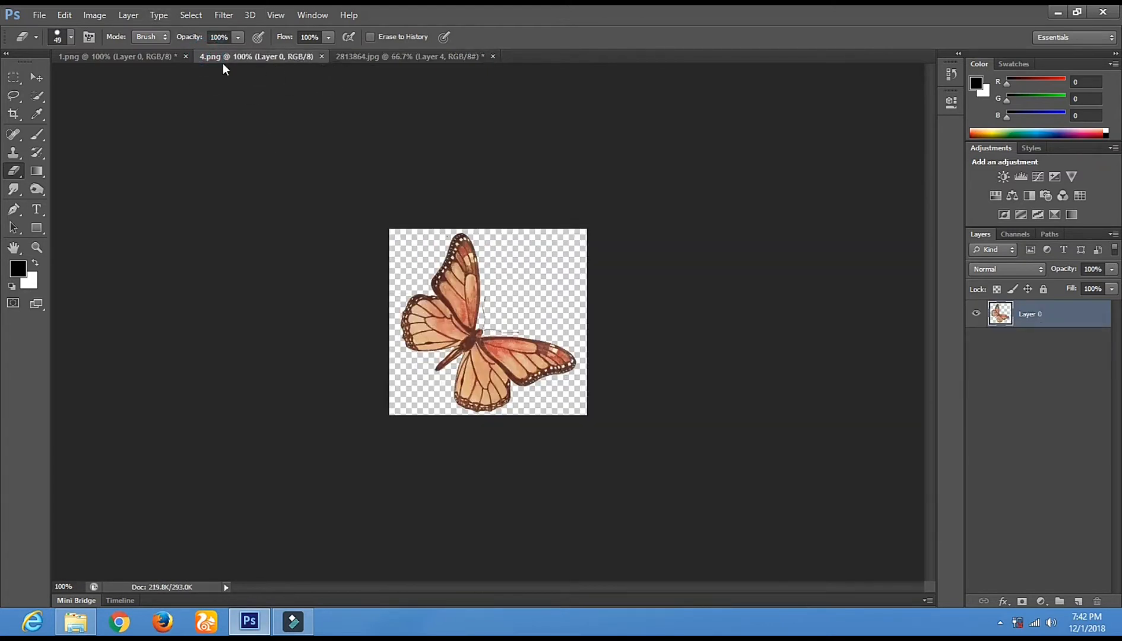
pyautogui.click(27, 79)
pyautogui.moveTo(469, 328); pyautogui.dragTo(364, 55)
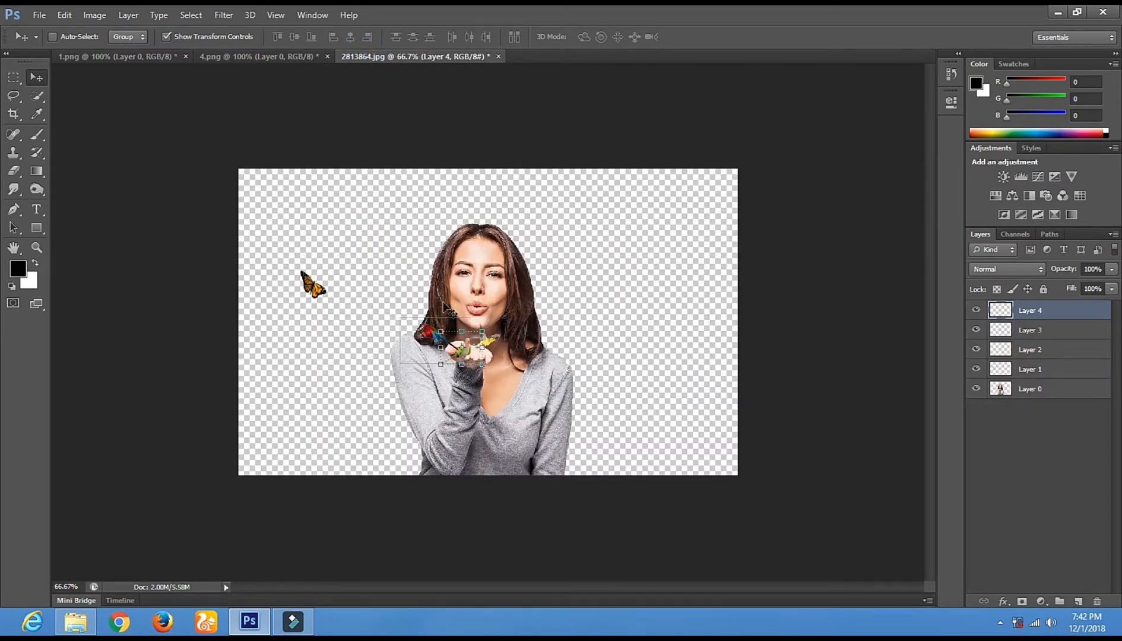
# Nudge the small green parrot on the woman's palm in 2813864.jpg
pyautogui.moveTo(462, 366); pyautogui.dragTo(449, 391)
pyautogui.moveTo(467, 343); pyautogui.dragTo(466, 358)
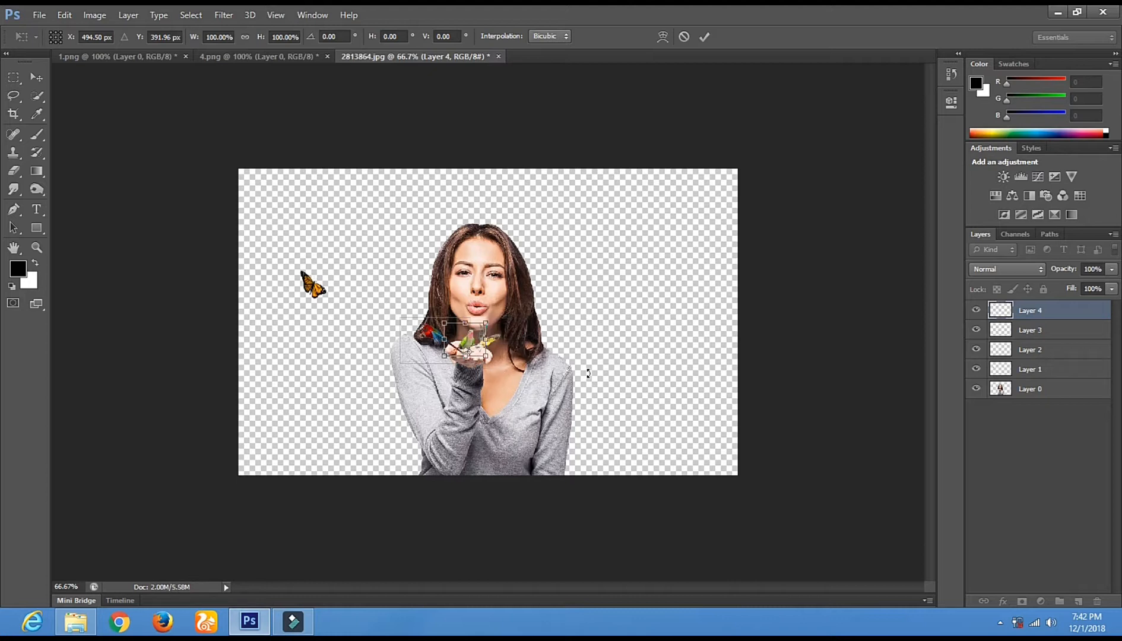
# Copy the 4.png butterfly into 2813864.jpg beside the woman, scale it to about 28% by 21% and rotate it about -107°
pyautogui.click(245, 57)
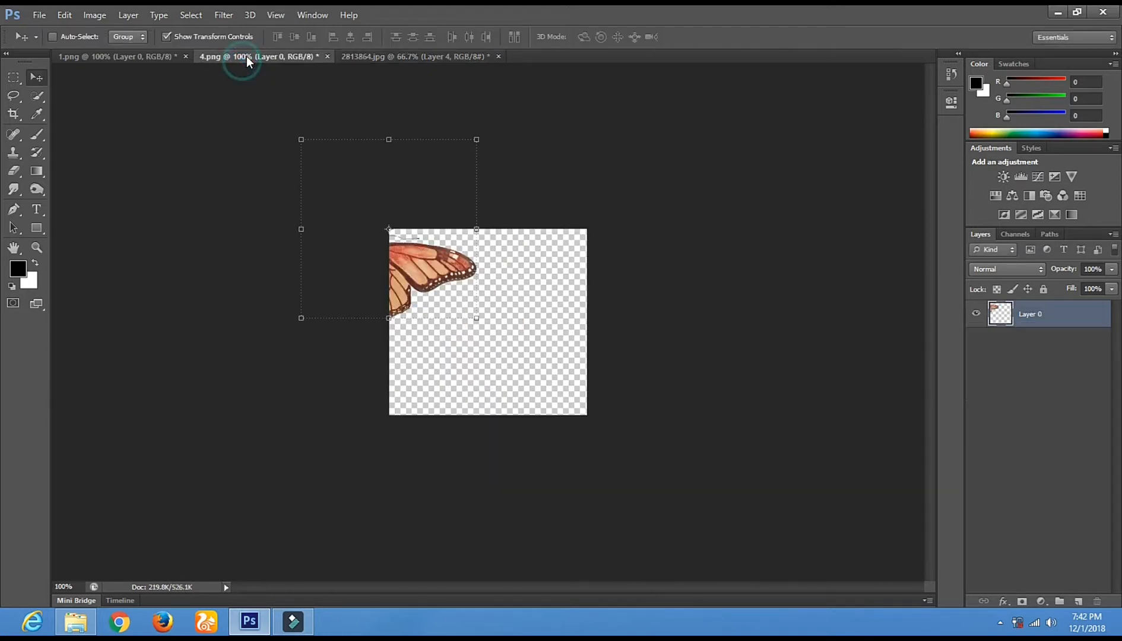
pyautogui.moveTo(518, 283); pyautogui.dragTo(397, 290)
pyautogui.moveTo(324, 363); pyautogui.dragTo(656, 296)
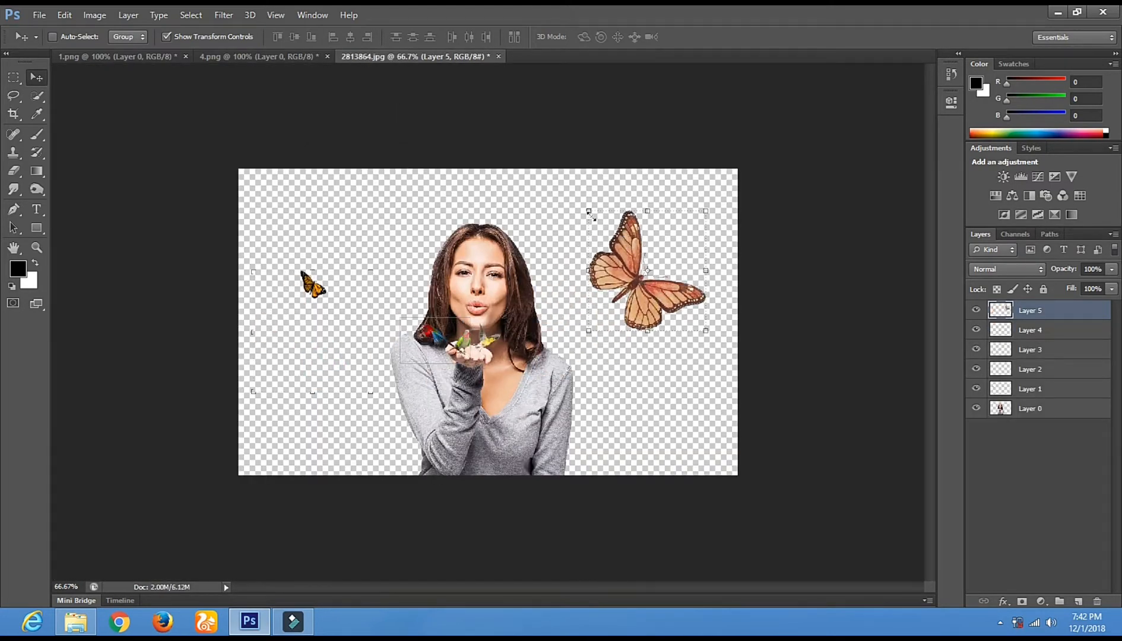
pyautogui.moveTo(587, 211); pyautogui.dragTo(691, 331)
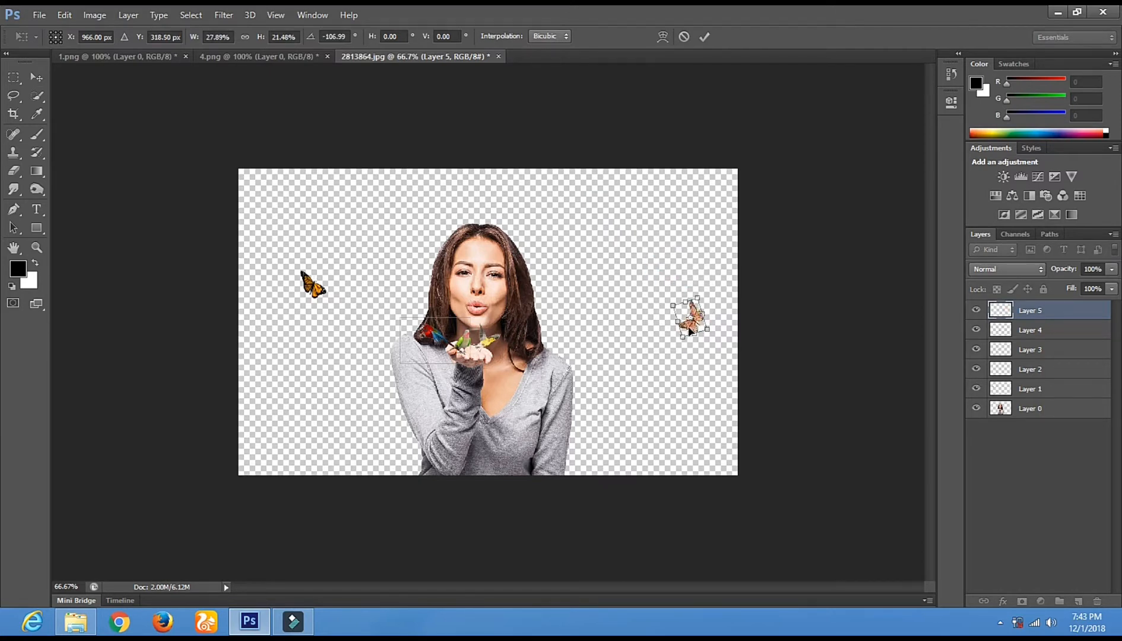
pyautogui.press('Return')
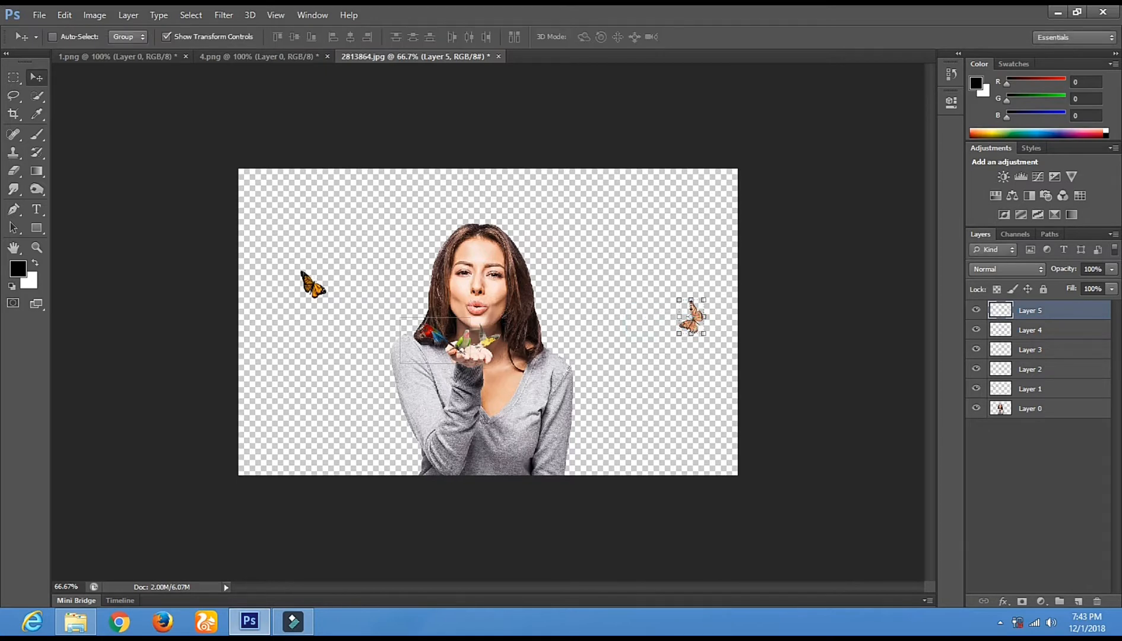
# Close 4.png and 1.png without saving their changes
pyautogui.click(13, 95)
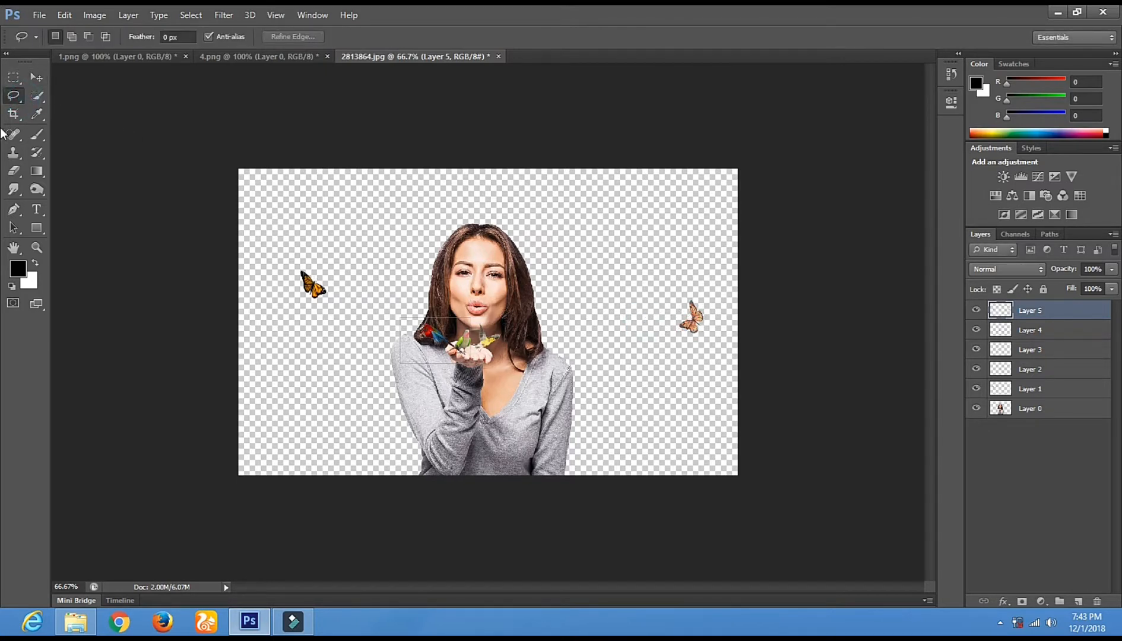
pyautogui.click(230, 56)
pyautogui.click(326, 57)
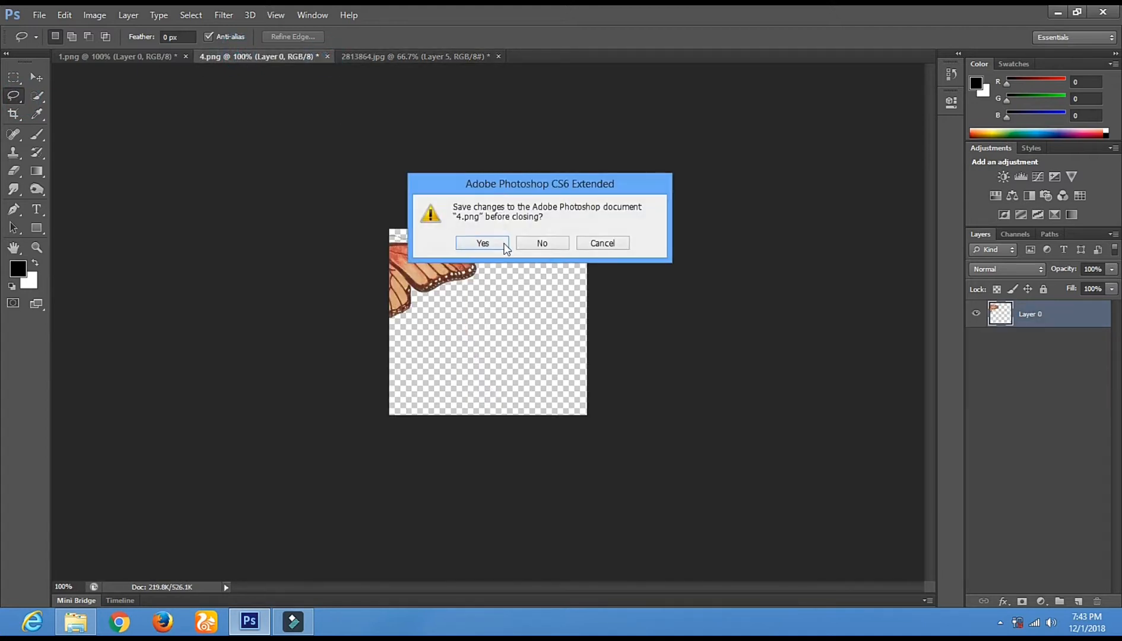
pyautogui.click(538, 245)
pyautogui.click(73, 52)
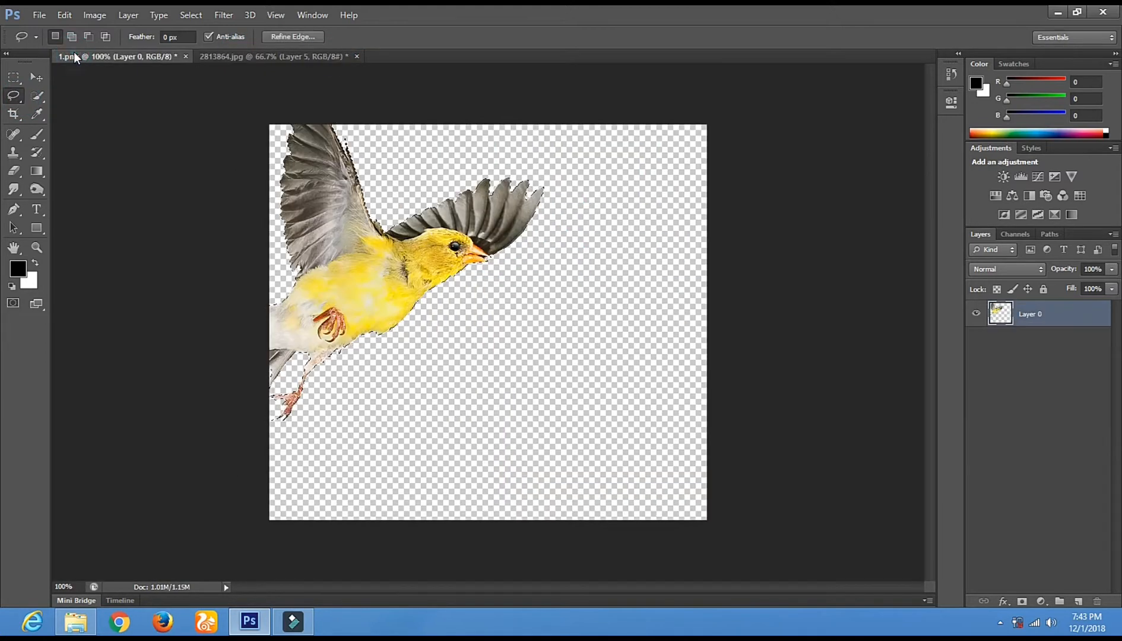
pyautogui.click(186, 57)
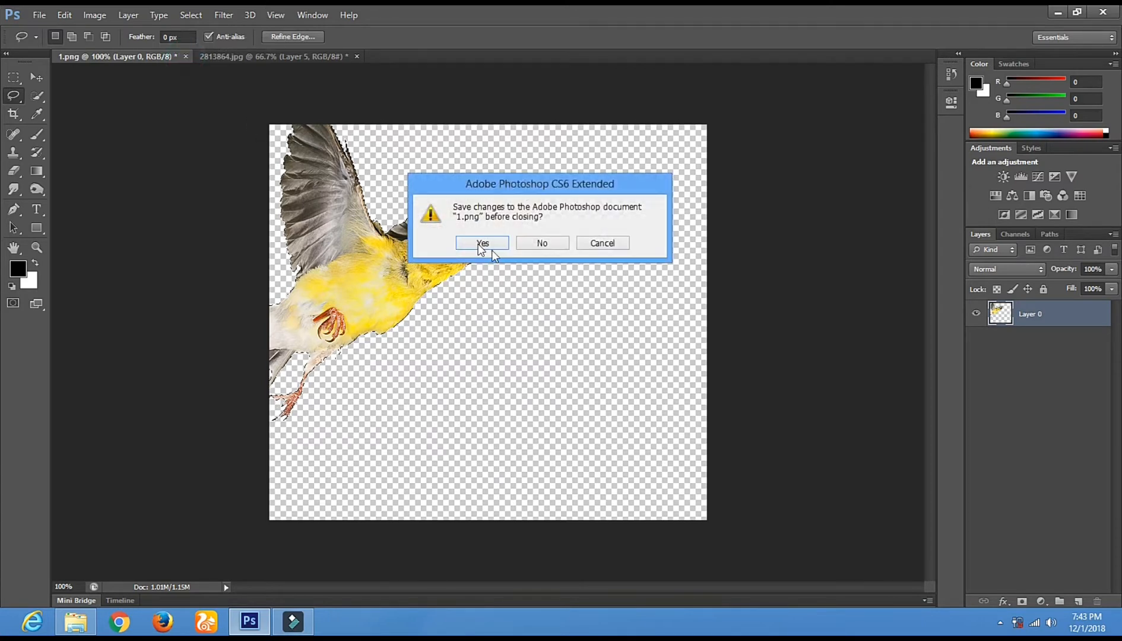
pyautogui.click(538, 244)
# Open butterfly-2, fdsffsd, butterfly_2_png_stock_by_lubman-d75uqqk, bright-ara-parrot-flying-16745914ghkk and bright-ara-parrot-flying-19223986 from the Birds folder together
pyautogui.click(35, 16)
pyautogui.click(52, 43)
pyautogui.click(593, 347)
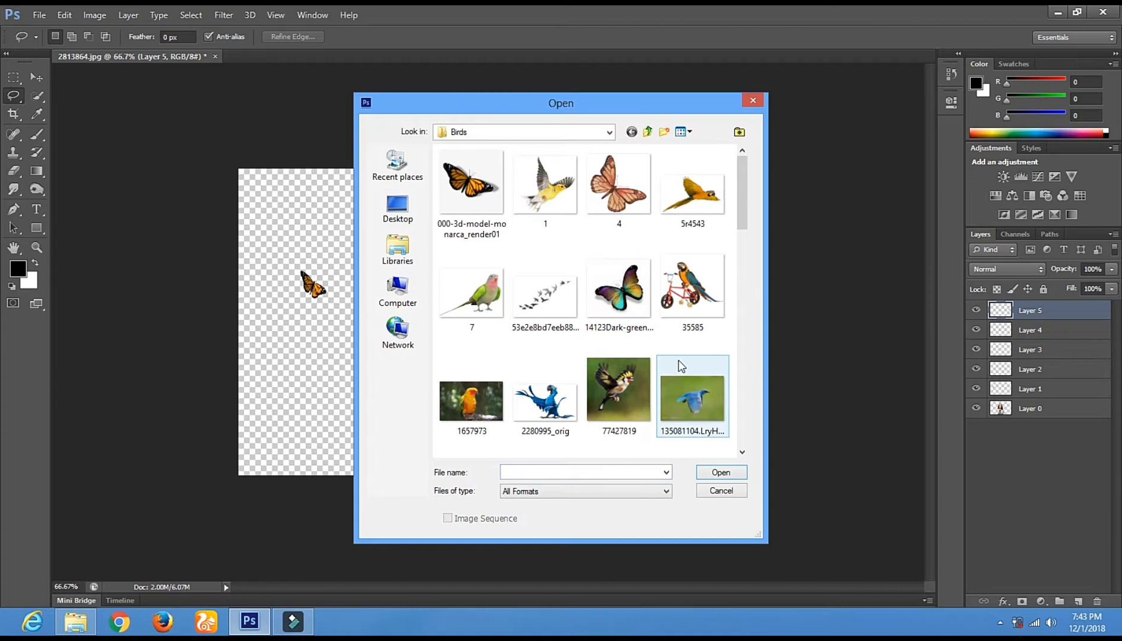
pyautogui.scroll(-3, 717, 315)
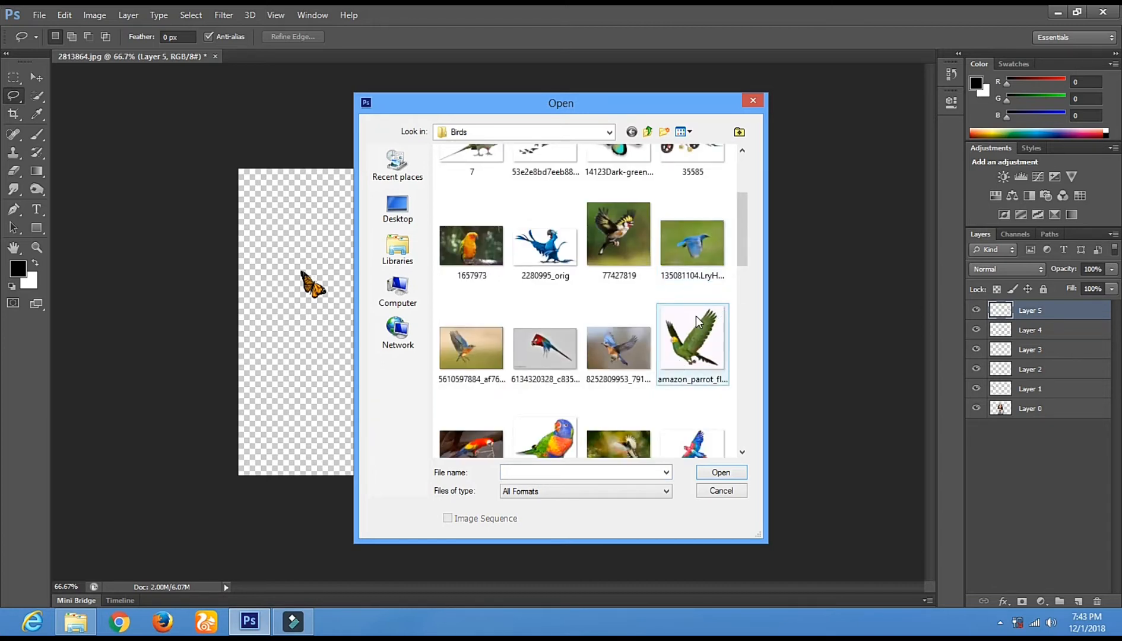
pyautogui.scroll(-6, 695, 316)
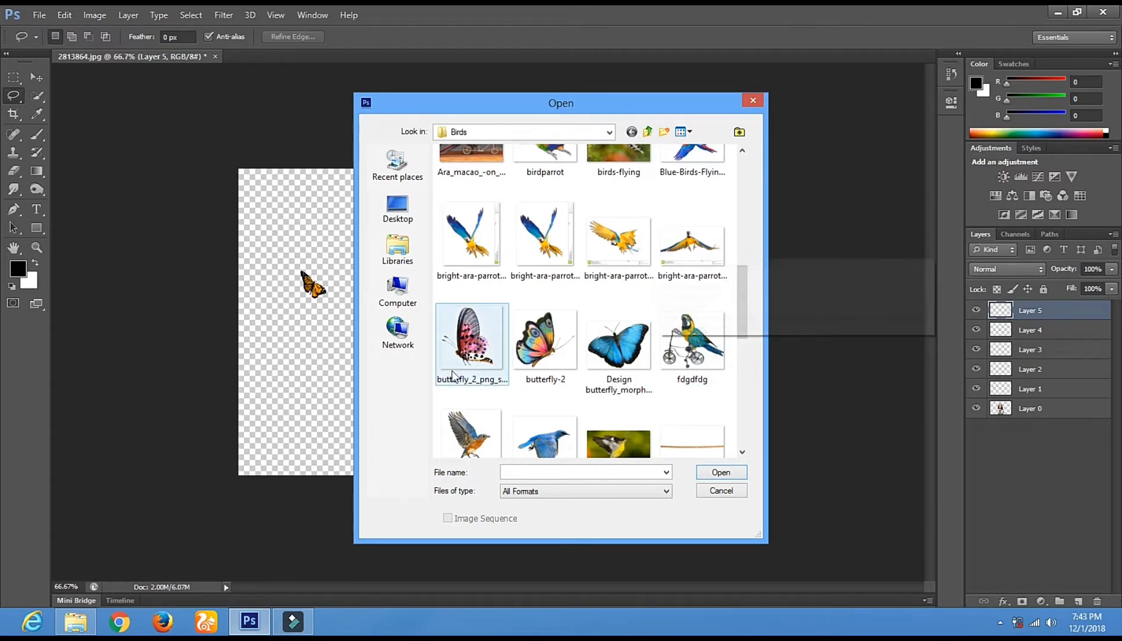
pyautogui.click(542, 344)
pyautogui.keyDown('ctrl'); pyautogui.click(555, 255); pyautogui.keyUp('ctrl')
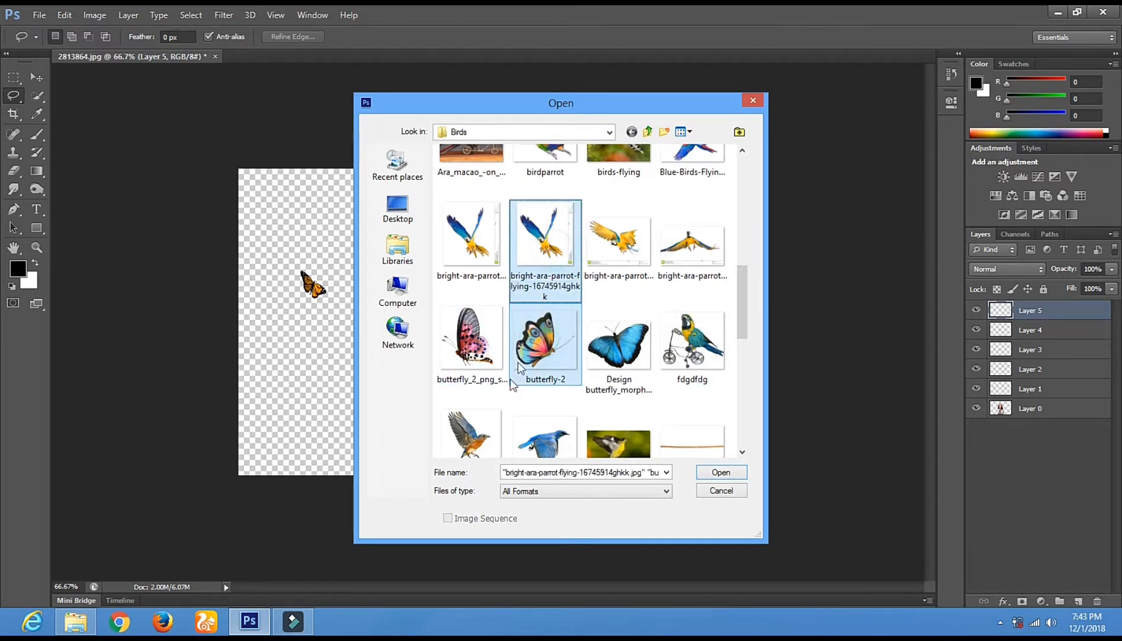
pyautogui.keyDown('ctrl'); pyautogui.click(471, 432); pyautogui.keyUp('ctrl')
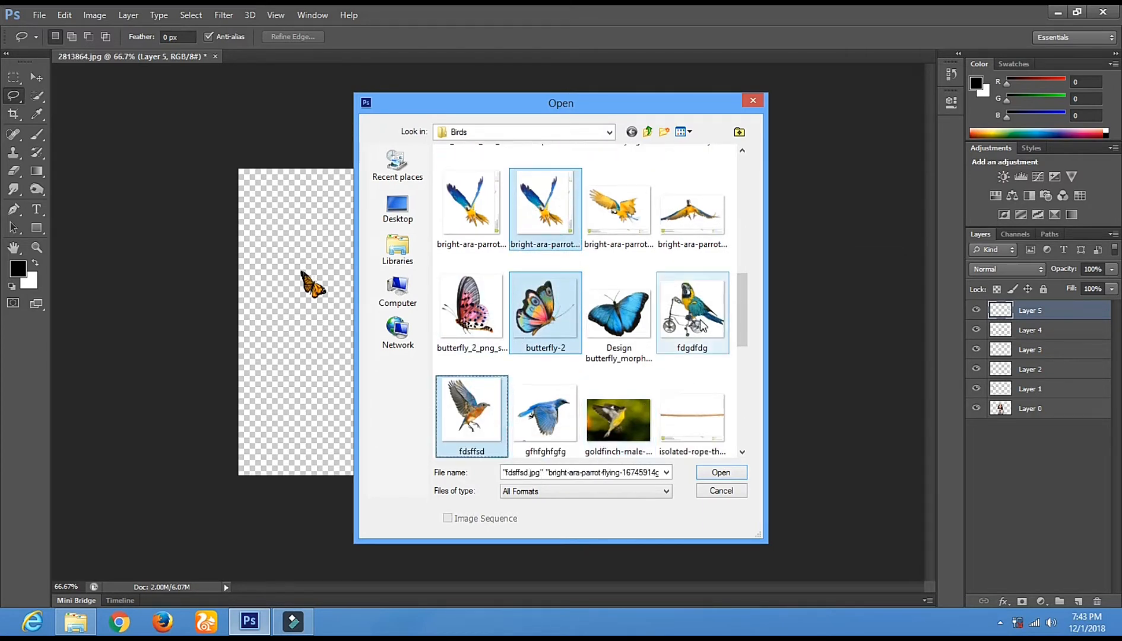
pyautogui.keyDown('ctrl'); pyautogui.click(630, 222); pyautogui.keyUp('ctrl')
pyautogui.keyDown('ctrl'); pyautogui.click(486, 331); pyautogui.keyUp('ctrl')
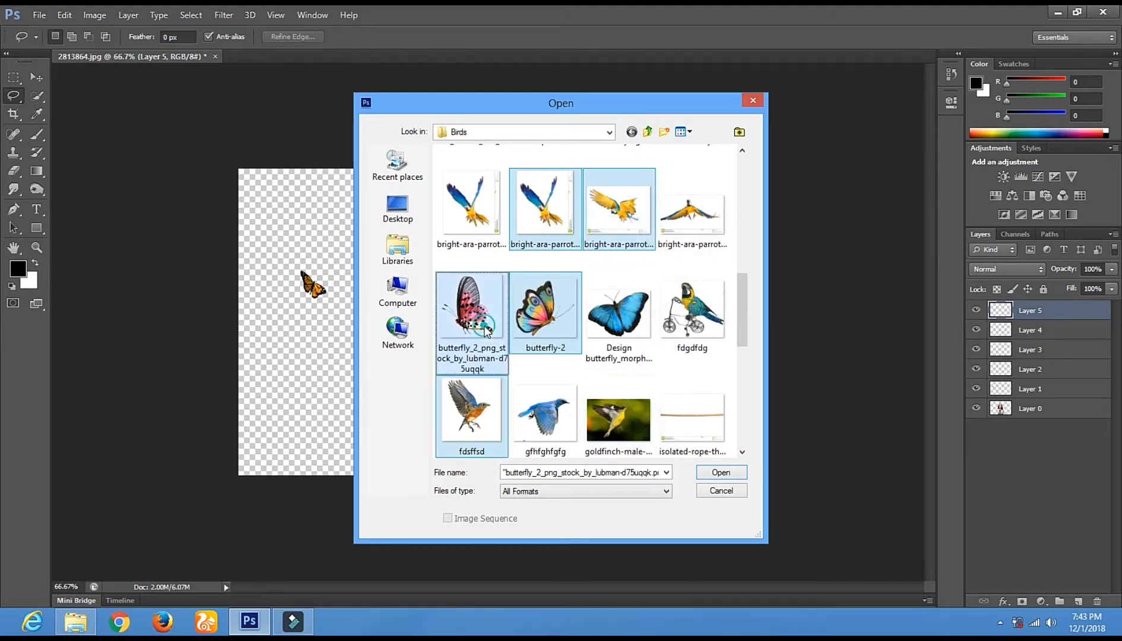
pyautogui.click(712, 472)
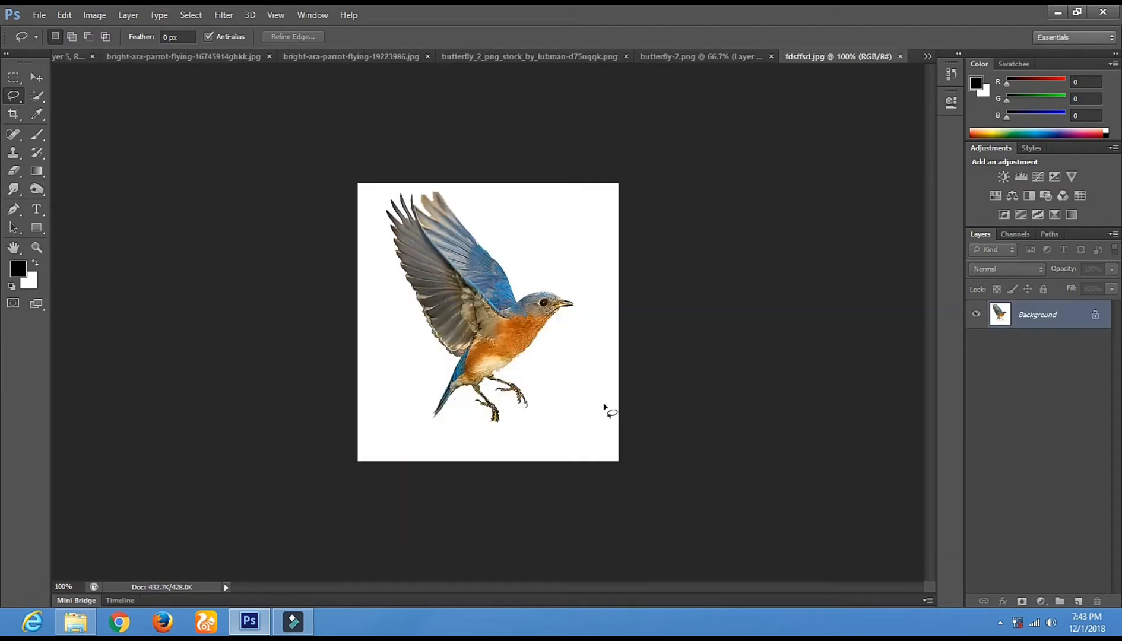
# Remove the white background around the blue and orange bird in fdsffsd.jpg with the Magic Eraser
pyautogui.click(15, 172)
pyautogui.click(60, 197)
pyautogui.click(405, 355)
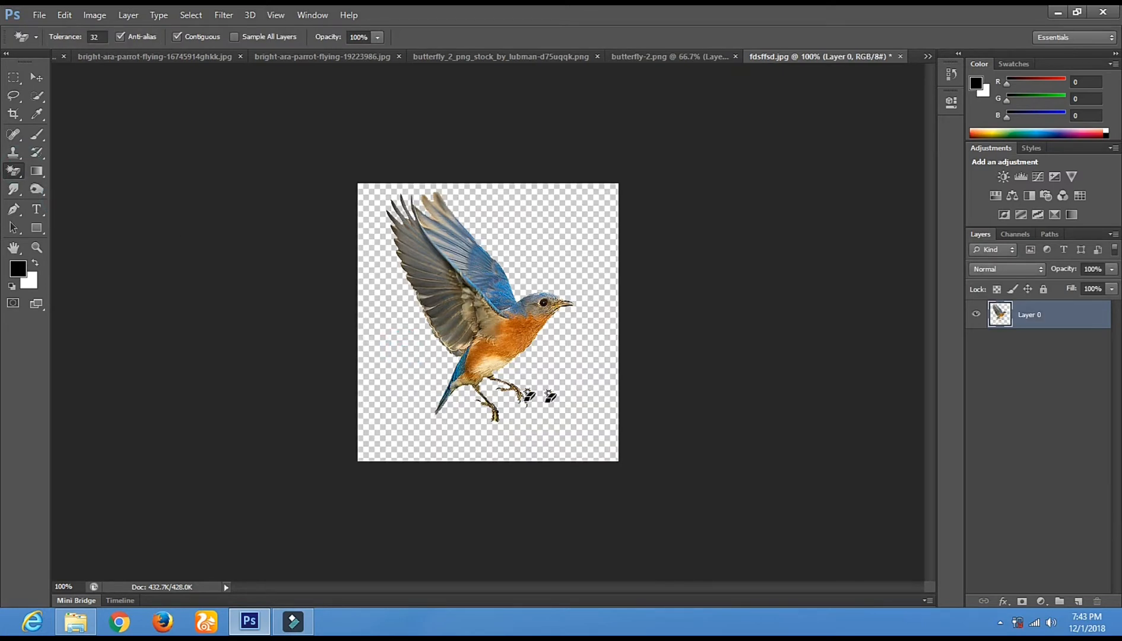
# Try to copy the blue and orange bird from fdsffsd.jpg into 2813864.jpg
pyautogui.click(35, 77)
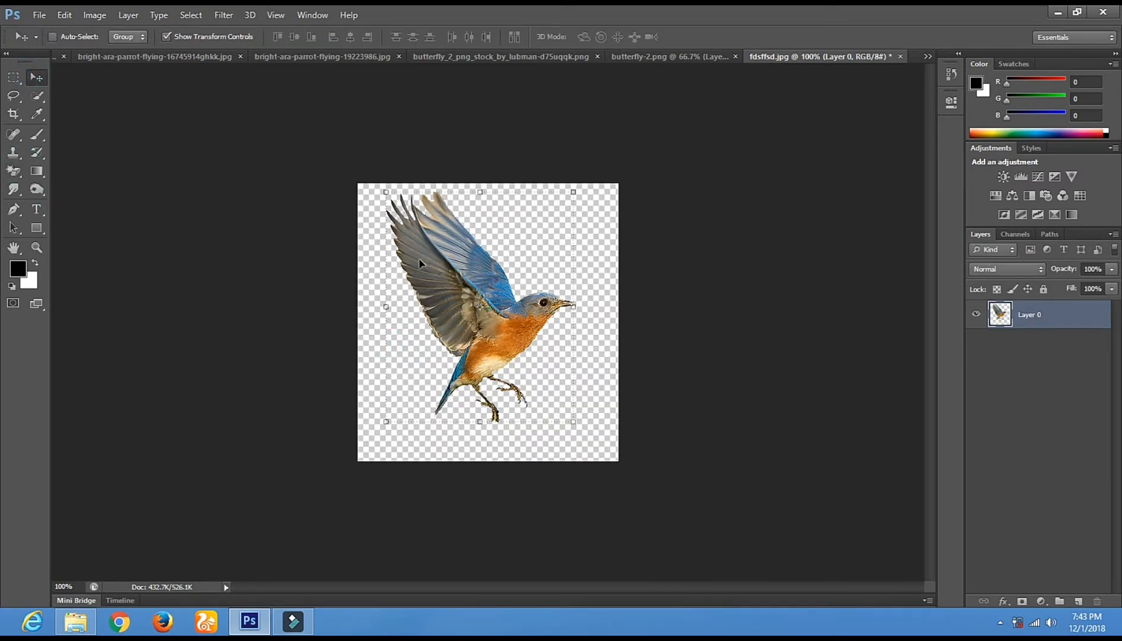
pyautogui.moveTo(419, 263); pyautogui.dragTo(364, 135)
pyautogui.moveTo(294, 61); pyautogui.dragTo(494, 115)
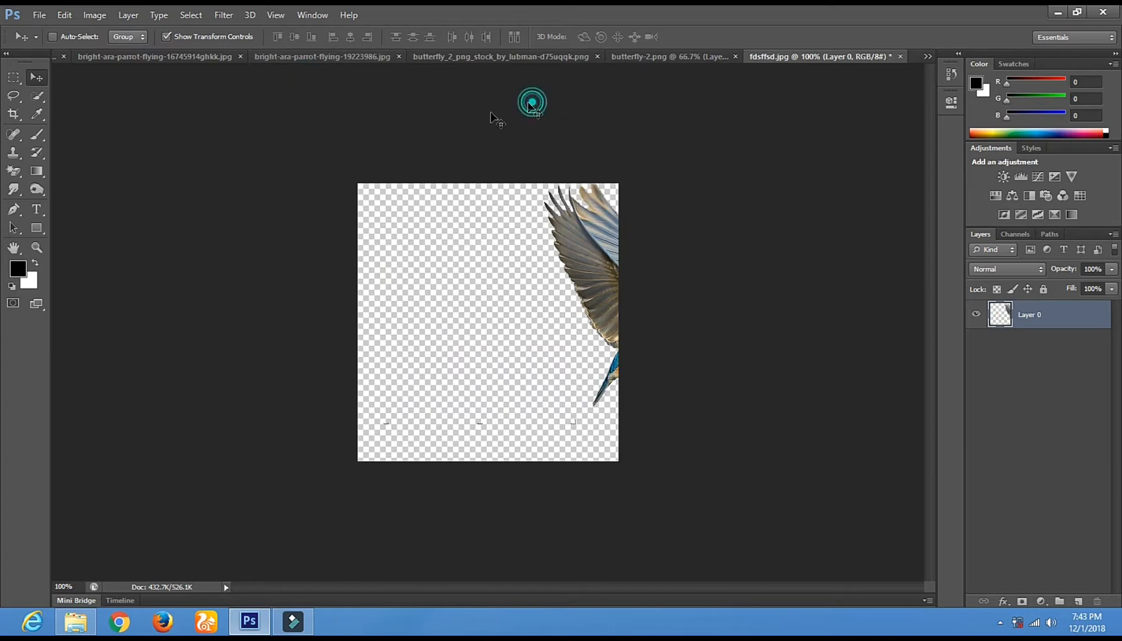
# Look through the opened images and close bright-ara-parrot-flying-16745914ghkk.jpg
pyautogui.click(667, 56)
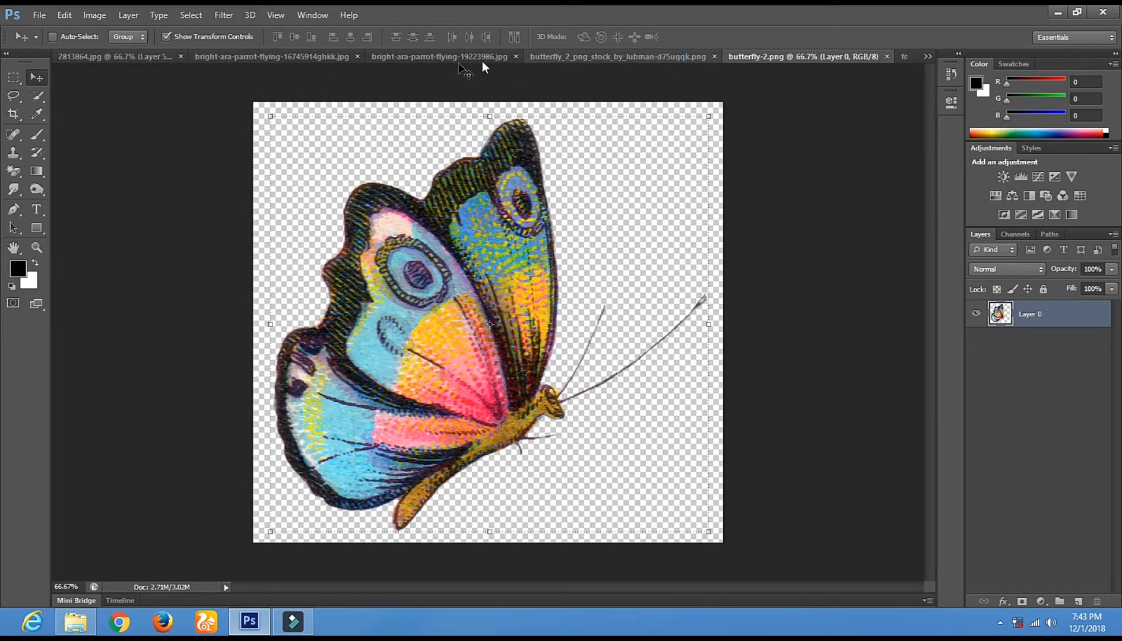
pyautogui.click(450, 57)
pyautogui.click(247, 56)
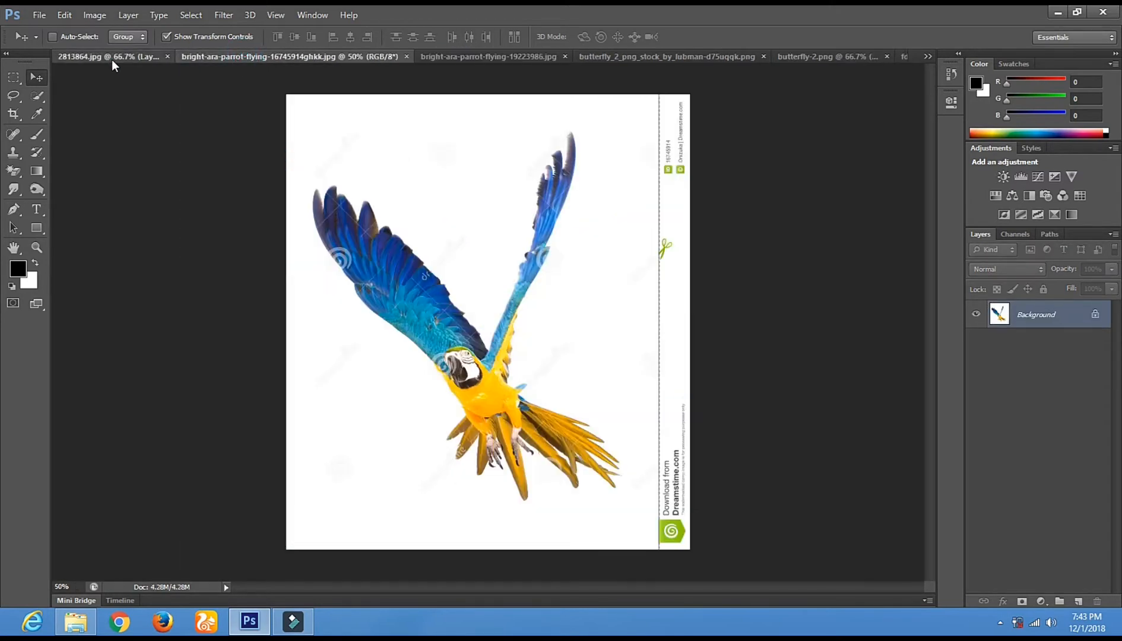
pyautogui.click(112, 59)
pyautogui.click(279, 58)
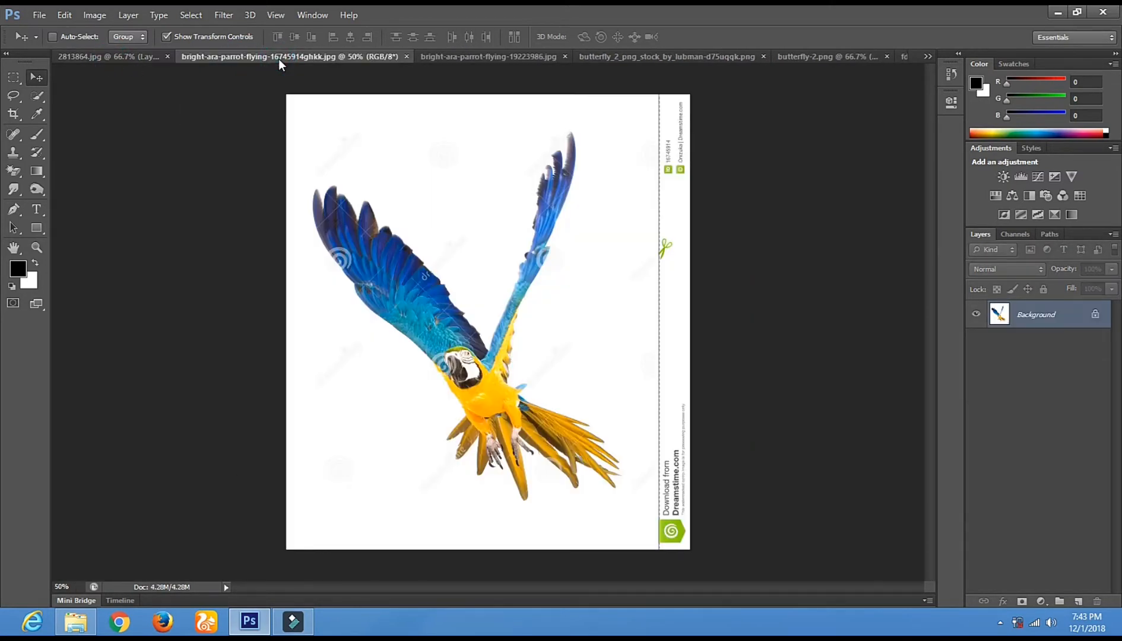
pyautogui.click(405, 57)
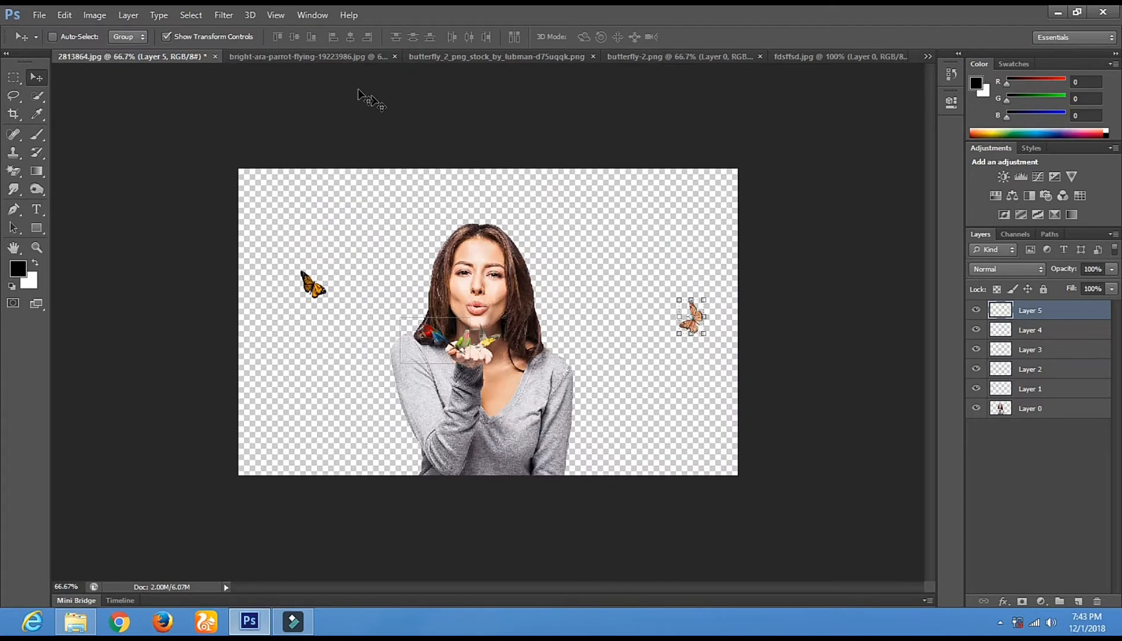
# Remove the white background around the yellow parrot in bright-ara-parrot-flying-19223986.jpg with the Magic Eraser at tolerance 32
pyautogui.click(313, 58)
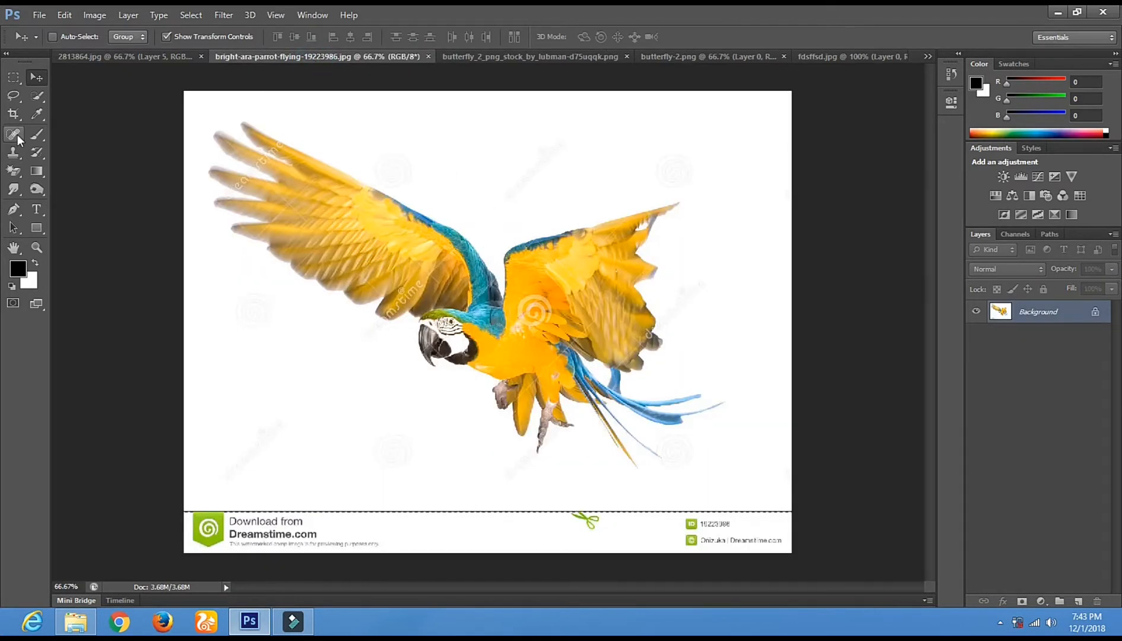
pyautogui.click(13, 174)
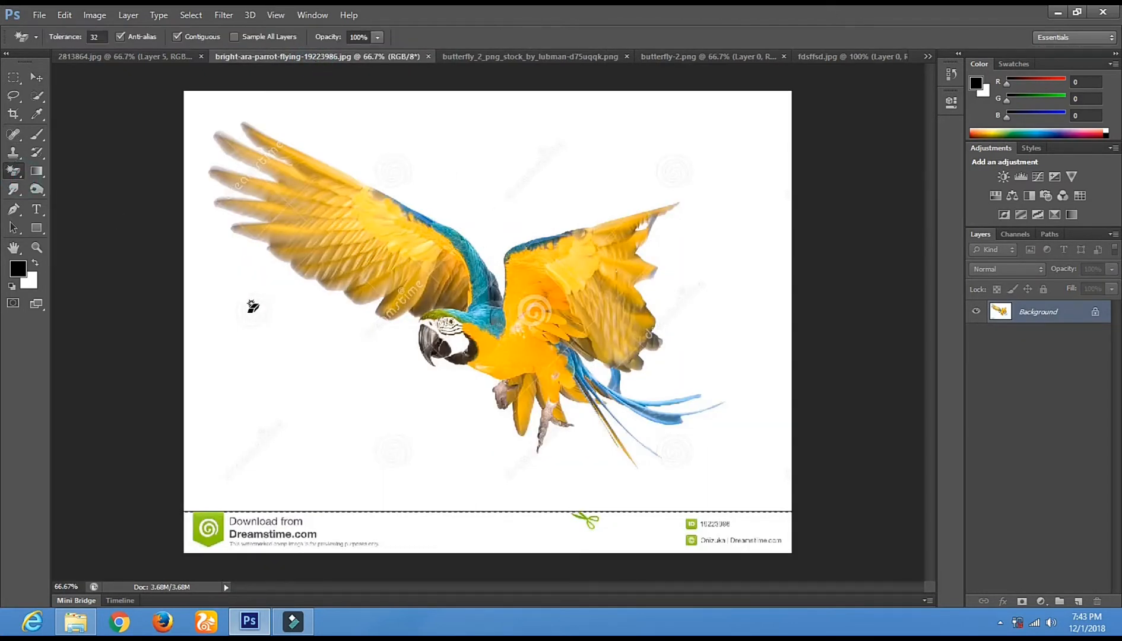
pyautogui.click(252, 306)
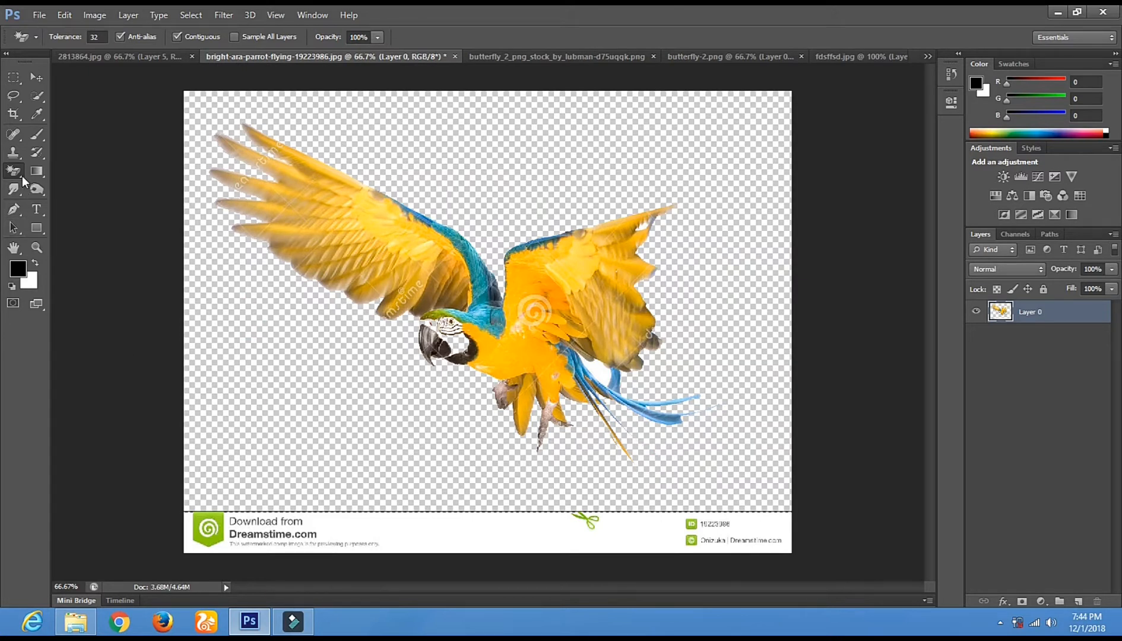
# Erase the Dreamstime watermark strip below the yellow parrot in bright-ara-parrot-flying-19223986.jpg with the Eraser tool
pyautogui.click(13, 95)
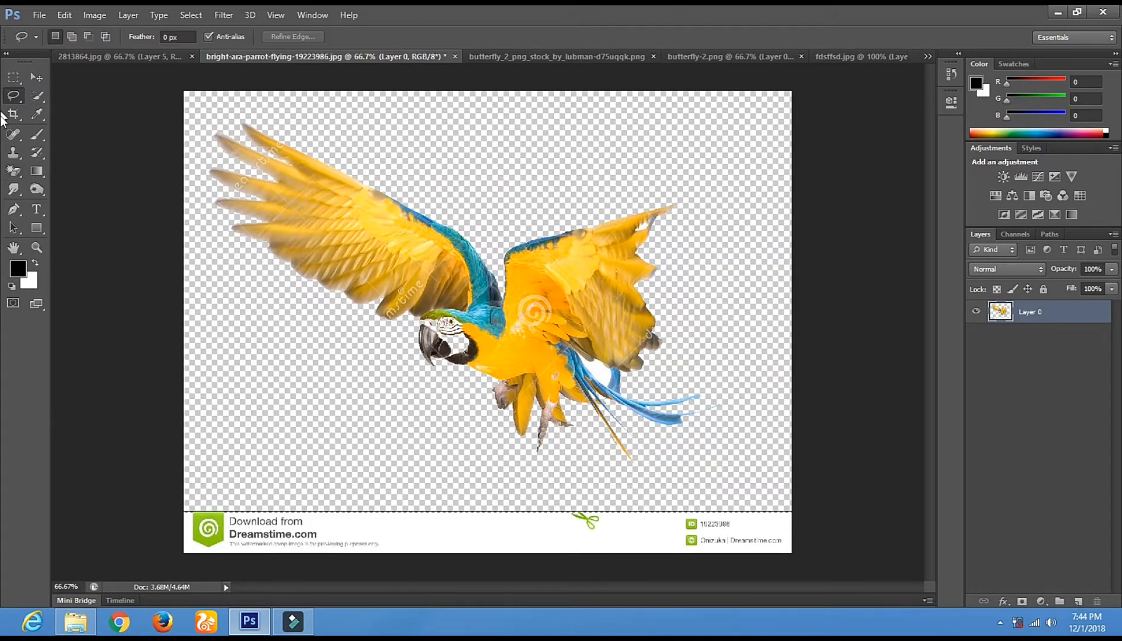
pyautogui.rightClick(13, 177)
pyautogui.click(65, 168)
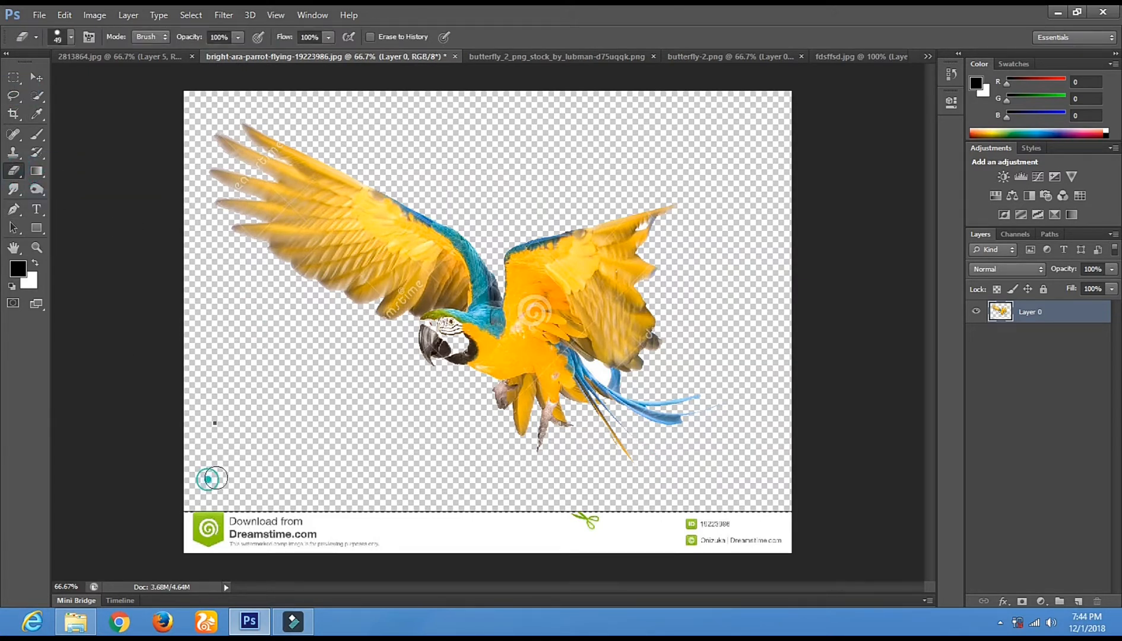
pyautogui.rightClick(208, 478)
pyautogui.moveTo(166, 499)
pyautogui.mouseDown()
pyautogui.moveTo(451, 531)
pyautogui.moveTo(843, 545)
pyautogui.moveTo(678, 527)
pyautogui.moveTo(791, 527)
pyautogui.mouseUp()
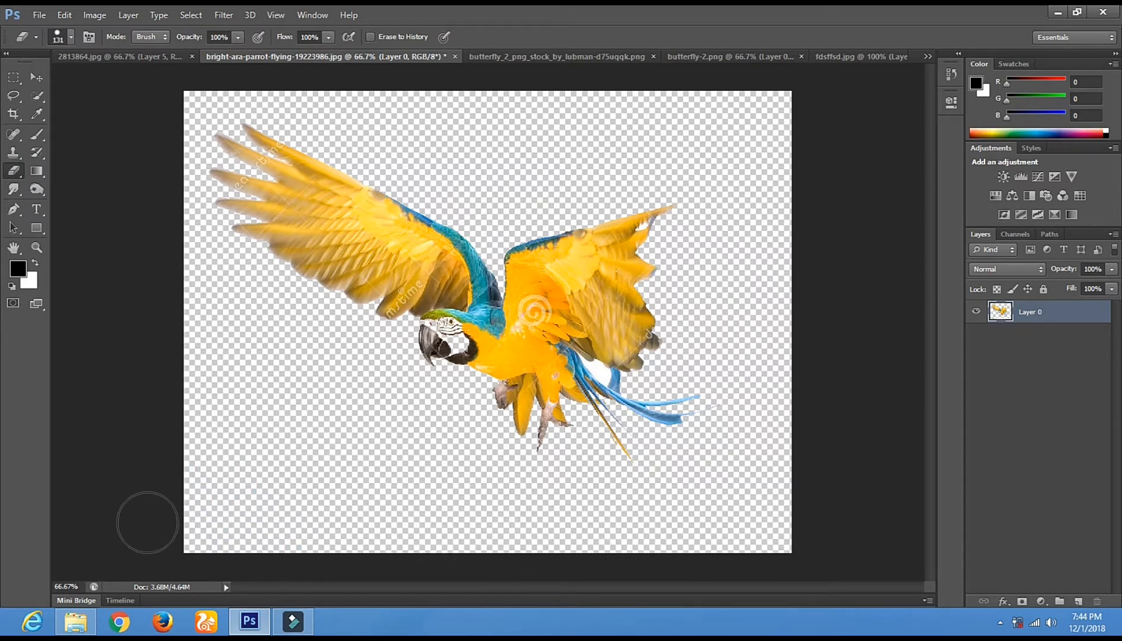
# Copy the yellow parrot into 2813864.jpg and turn off Show Transform Controls
pyautogui.click(37, 78)
pyautogui.moveTo(425, 290); pyautogui.dragTo(399, 375)
pyautogui.moveTo(520, 165)
pyautogui.mouseDown()
pyautogui.moveTo(709, 318)
pyautogui.moveTo(643, 102)
pyautogui.moveTo(494, 101)
pyautogui.moveTo(517, 178)
pyautogui.mouseUp()
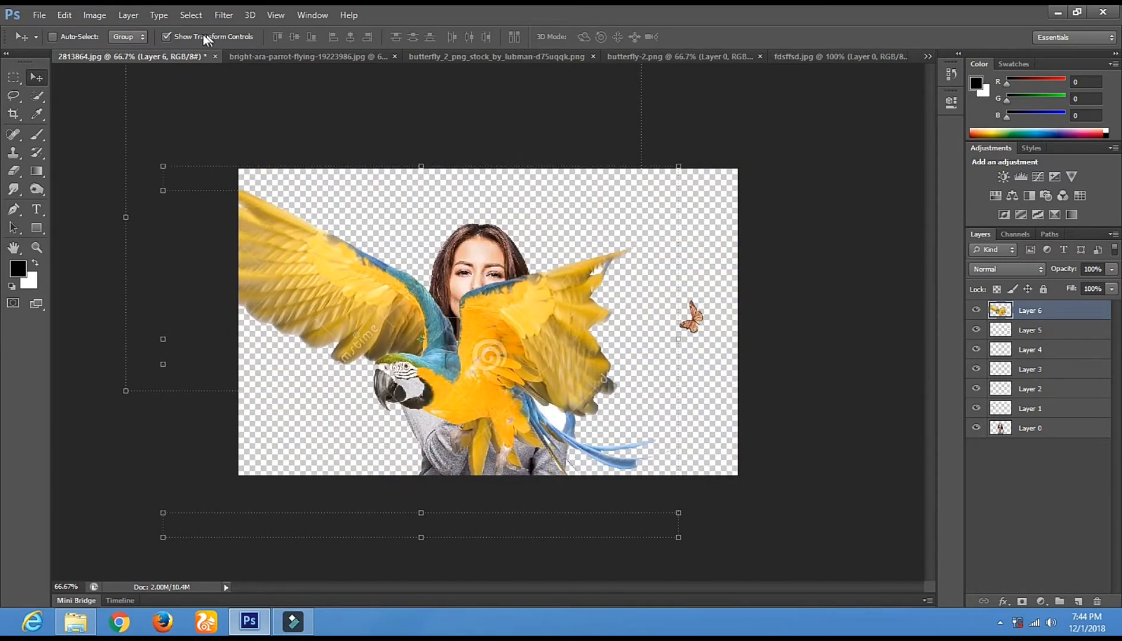
pyautogui.click(168, 36)
pyautogui.moveTo(233, 233); pyautogui.dragTo(336, 257)
pyautogui.moveTo(498, 333); pyautogui.dragTo(829, 439)
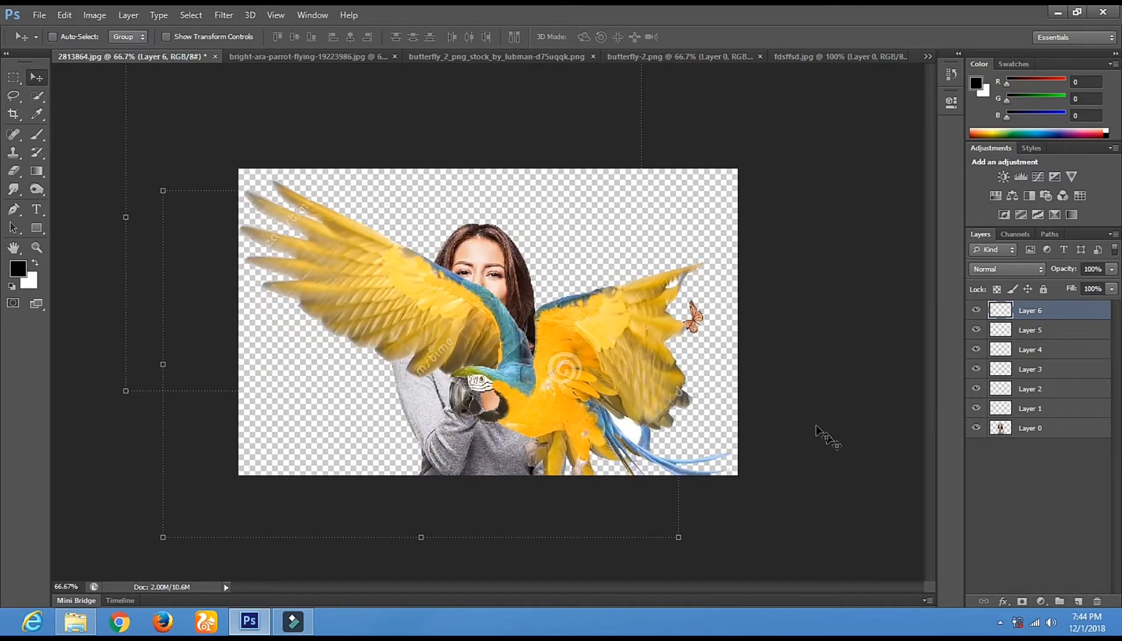
# Scale the yellow parrot to about 8% width and 12% height and place it beside the woman's chin, above her raised hand
pyautogui.hotkey('ctrl', 't')
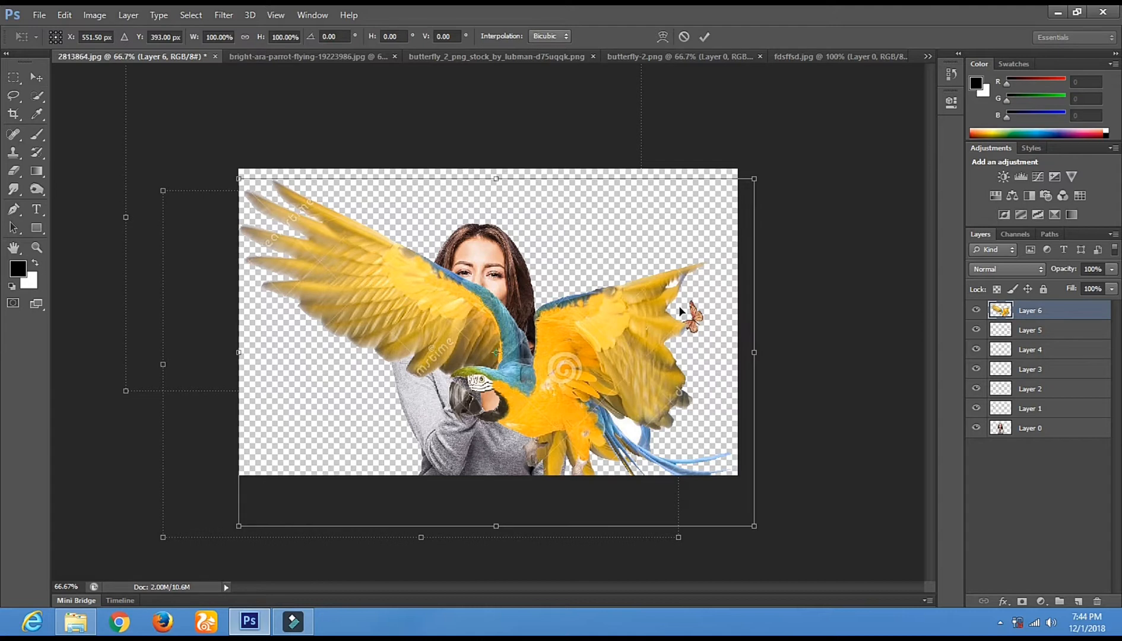
pyautogui.moveTo(756, 180); pyautogui.dragTo(448, 302)
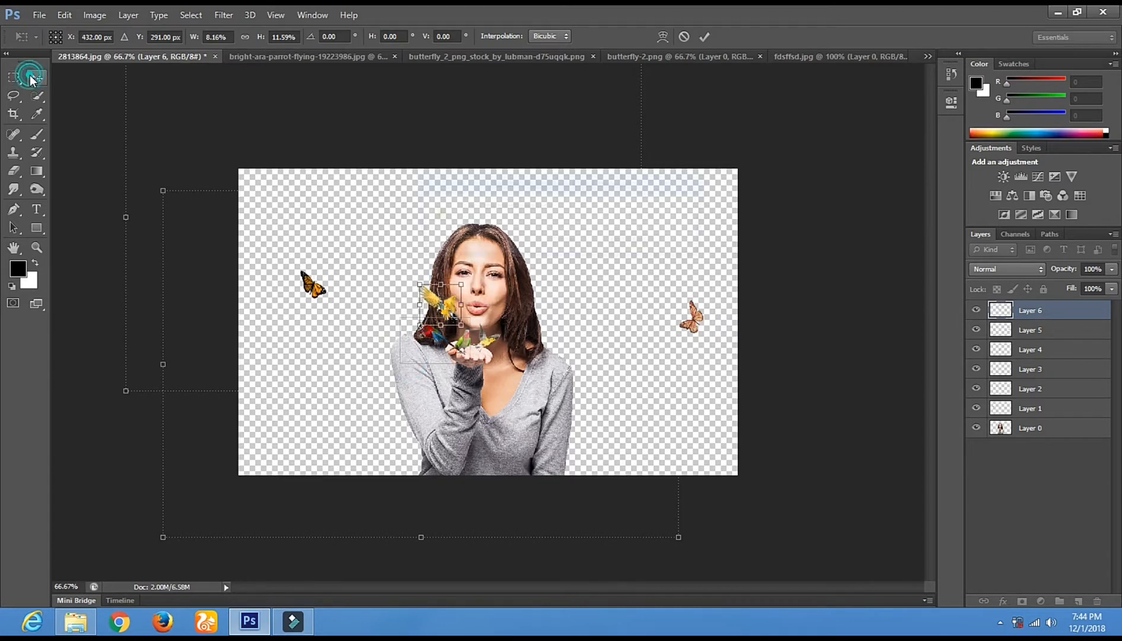
pyautogui.click(31, 75)
pyautogui.click(464, 244)
pyautogui.moveTo(442, 316); pyautogui.dragTo(449, 336)
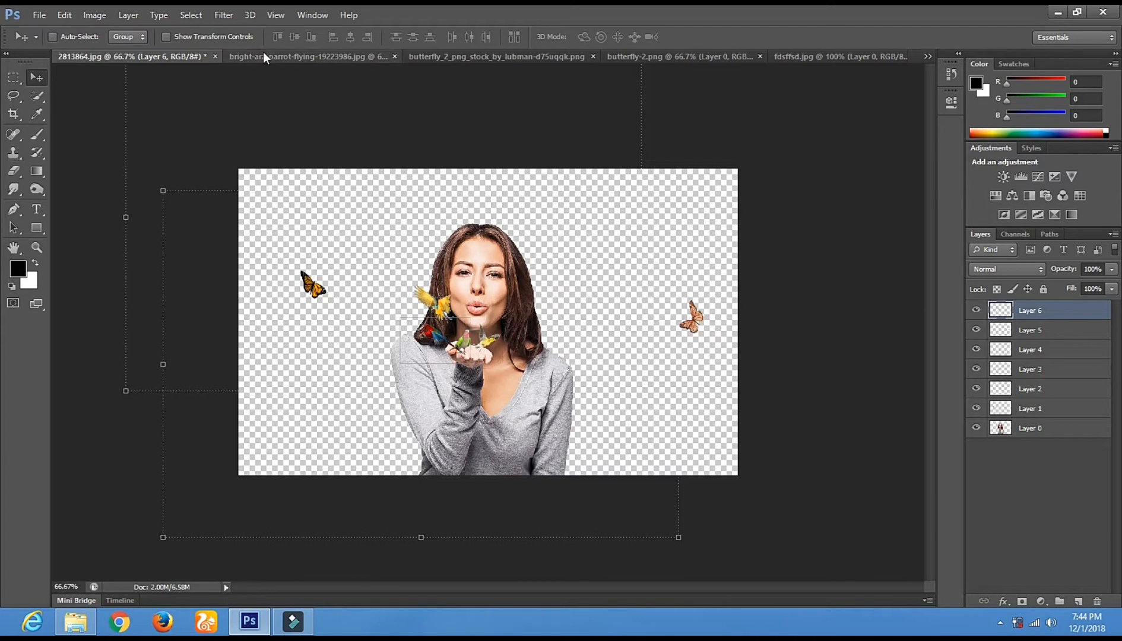
# Close bright-ara-parrot-flying-19223986.jpg without saving
pyautogui.click(285, 56)
pyautogui.click(454, 56)
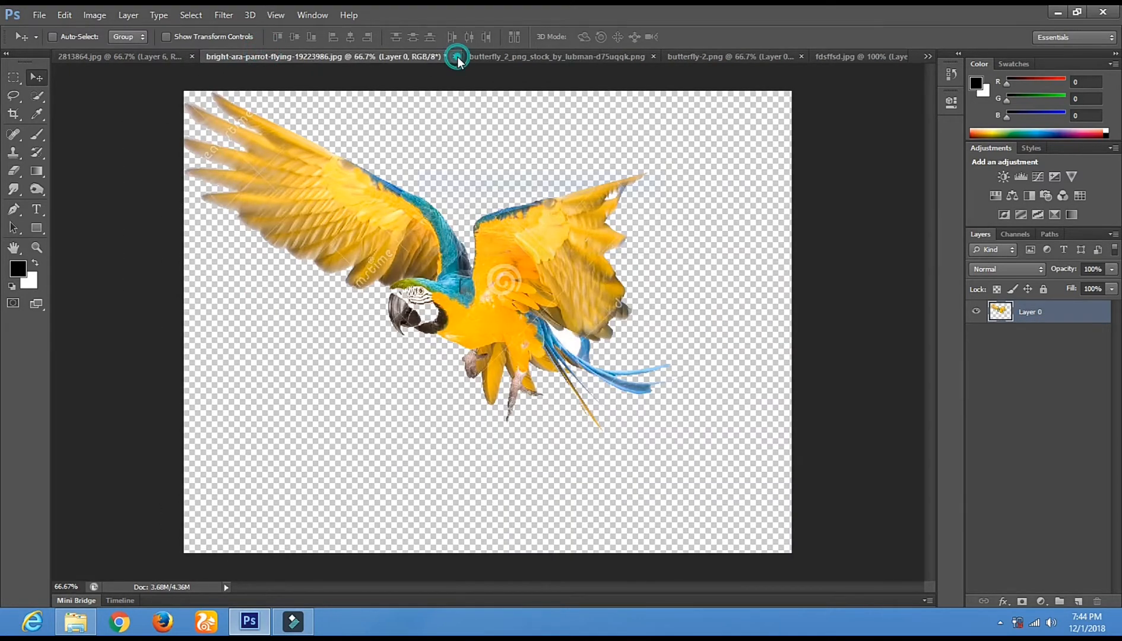
pyautogui.click(557, 249)
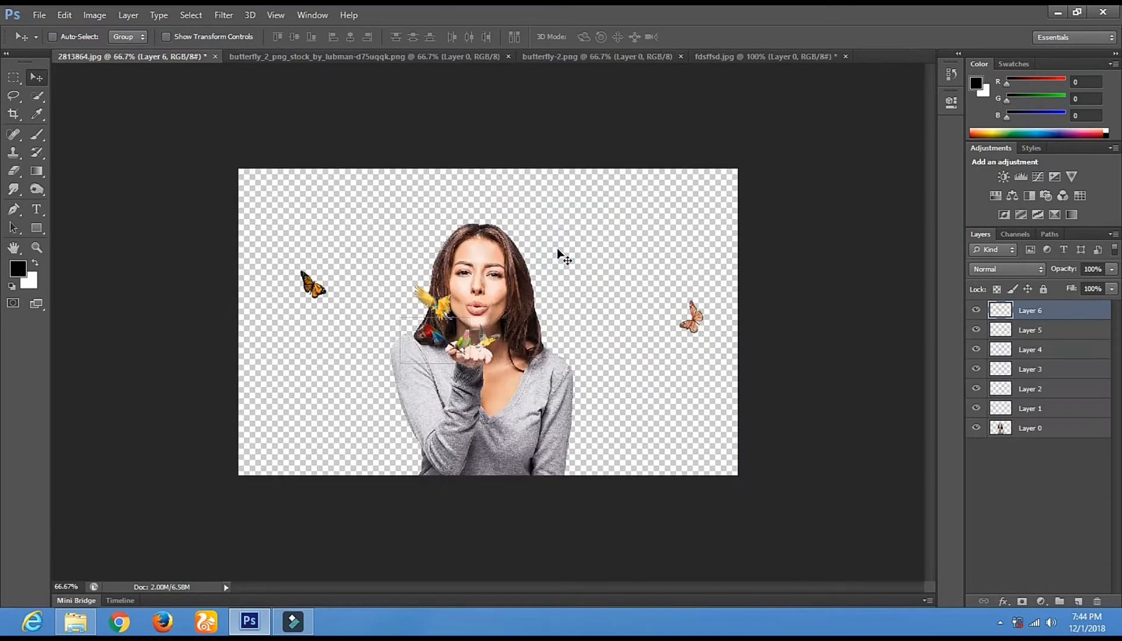
# Copy the pink butterfly into 2813864.jpg, shrink it onto the upper side of the woman's hair, and close butterfly_2_png_stock_by_lubman-d75uqqk.png
pyautogui.click(340, 57)
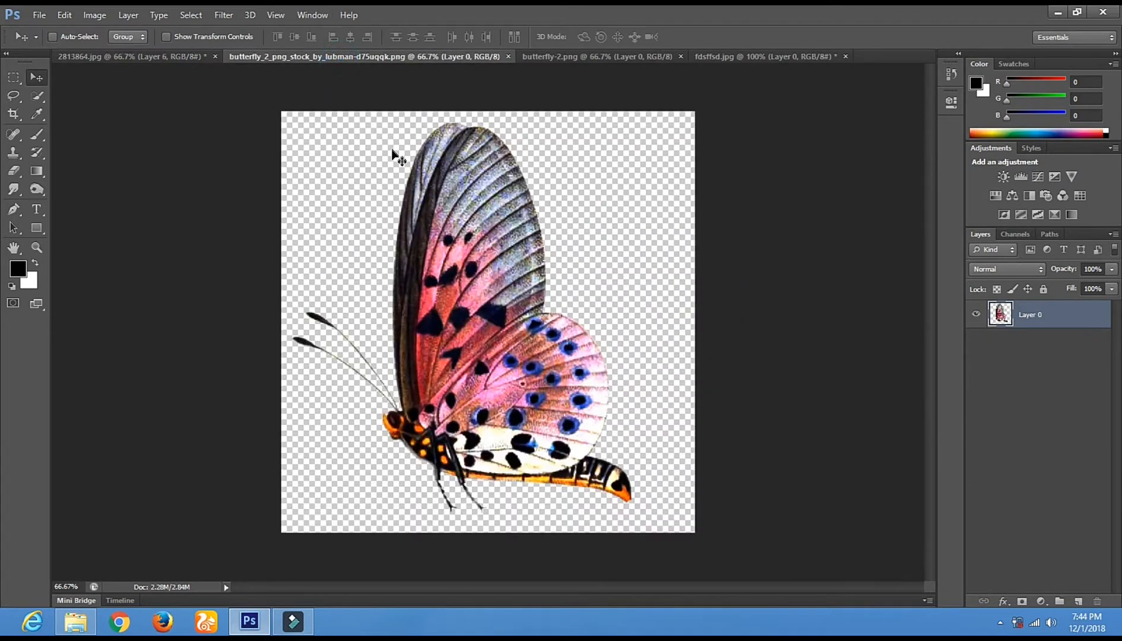
pyautogui.moveTo(365, 203); pyautogui.dragTo(619, 379)
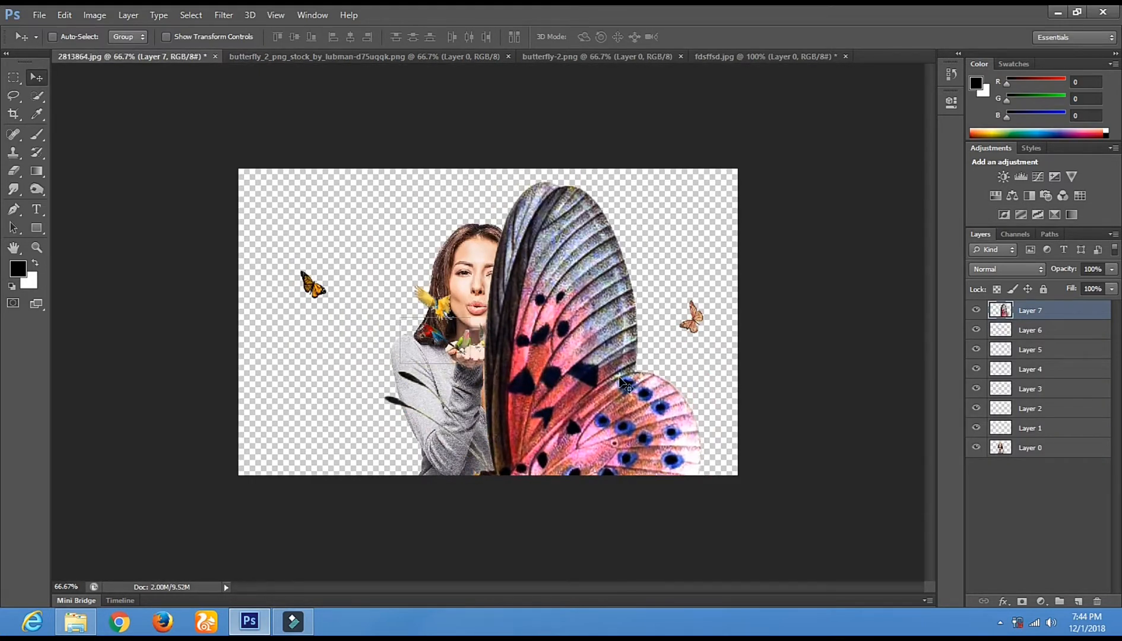
pyautogui.hotkey('ctrl', 't')
pyautogui.moveTo(772, 173); pyautogui.dragTo(527, 241)
pyautogui.press('Return')
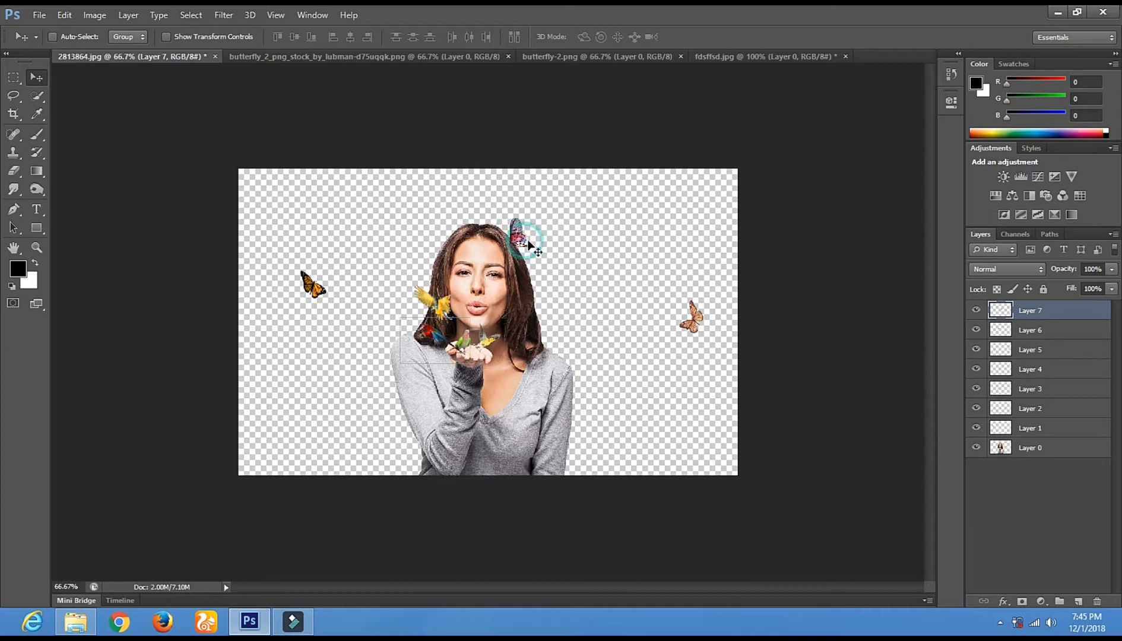
pyautogui.click(299, 55)
pyautogui.click(509, 57)
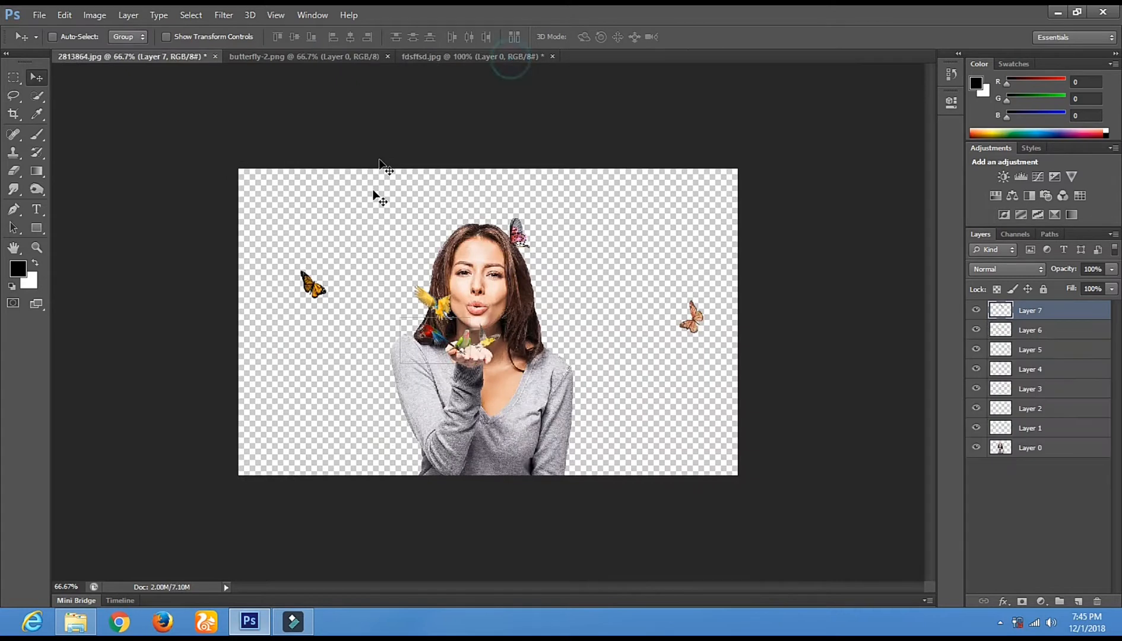
# Copy the multicoloured butterfly from butterfly-2.png into 2813864.jpg
pyautogui.click(331, 55)
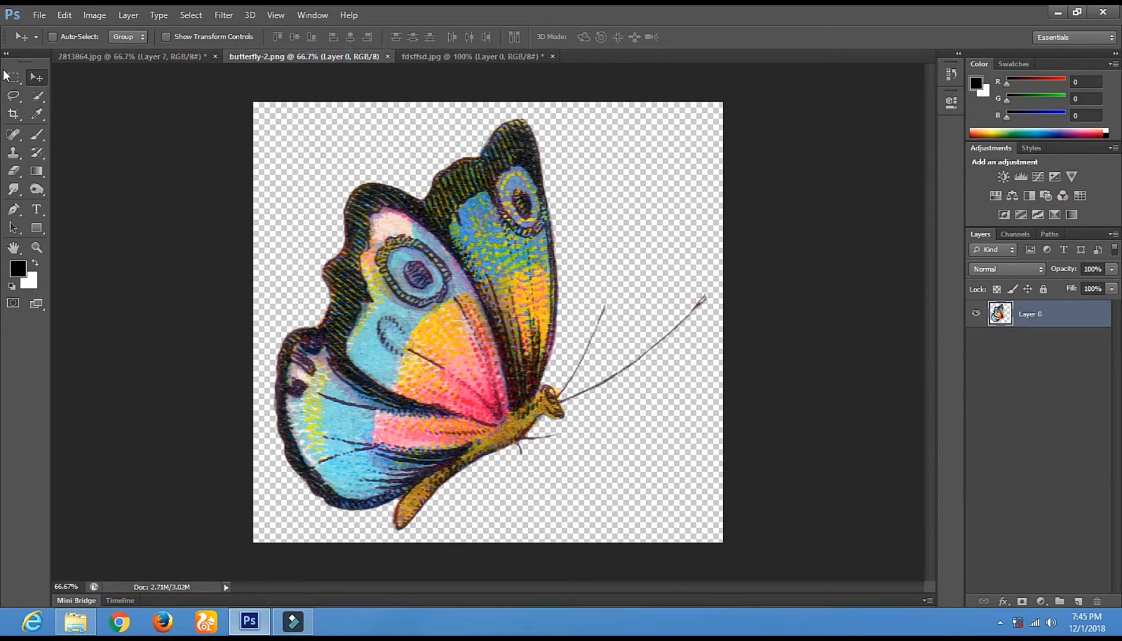
pyautogui.moveTo(469, 315); pyautogui.dragTo(291, 214)
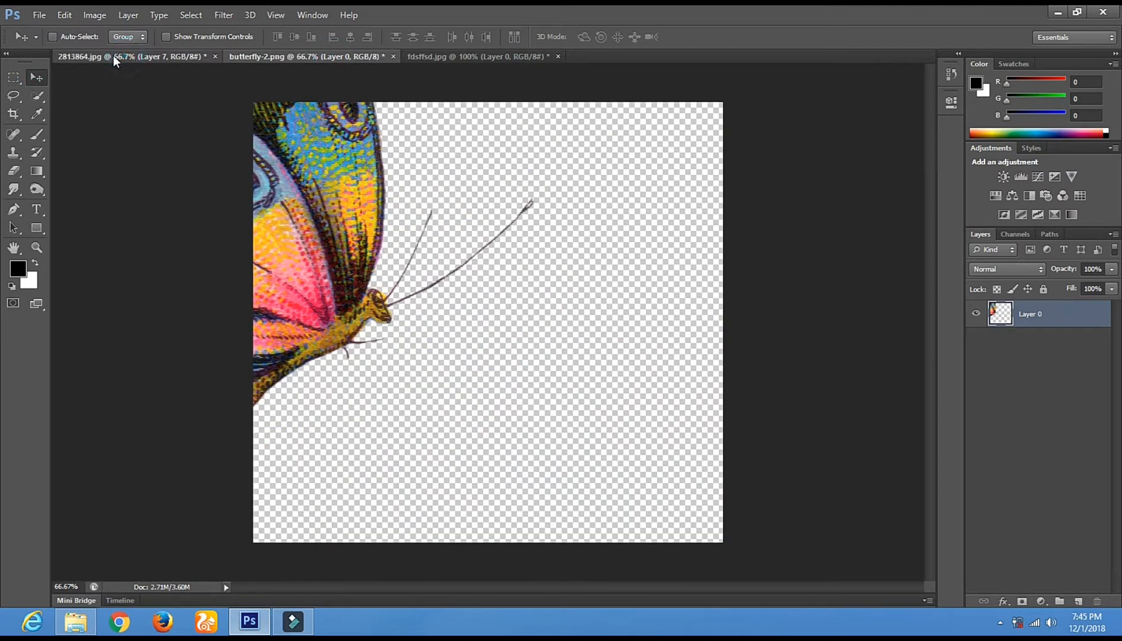
pyautogui.click(113, 55)
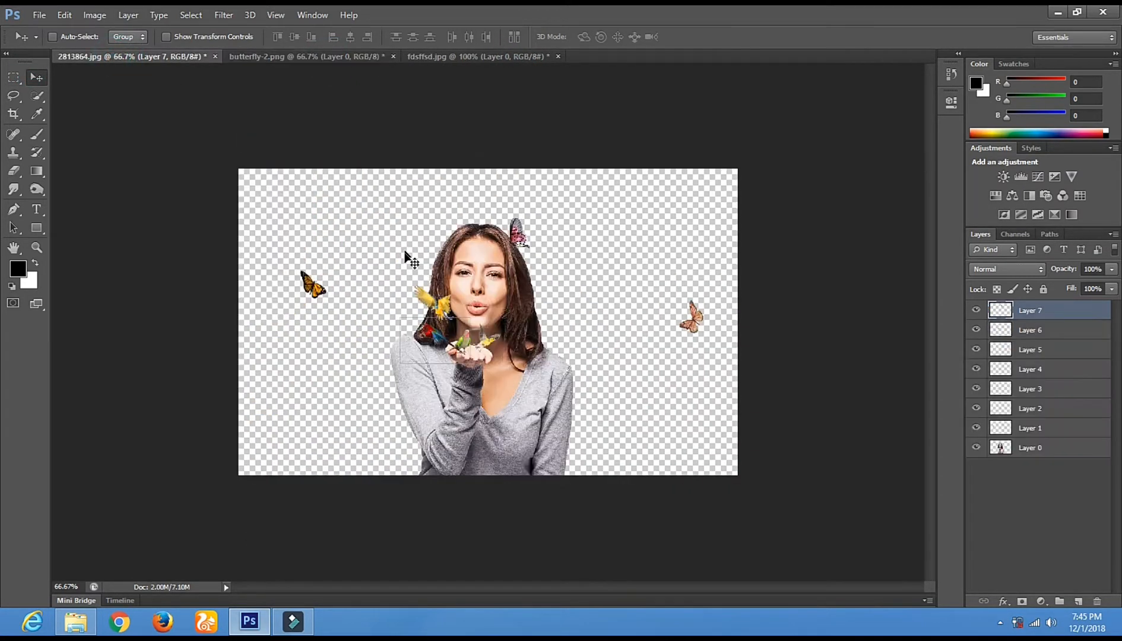
pyautogui.click(250, 62)
pyautogui.moveTo(204, 132); pyautogui.dragTo(522, 306)
pyautogui.moveTo(630, 362); pyautogui.dragTo(414, 243)
# Scale the multicoloured butterfly down and place it between the orange monarch butterfly and the woman's shoulder
pyautogui.hotkey('ctrl', 't')
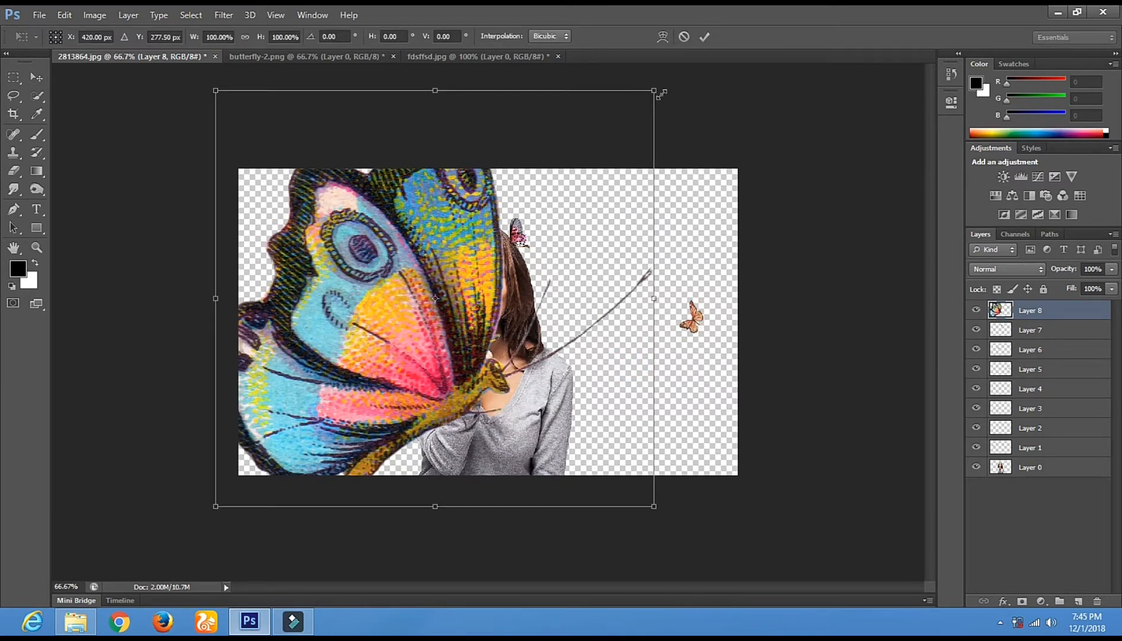
pyautogui.moveTo(654, 89); pyautogui.dragTo(346, 343)
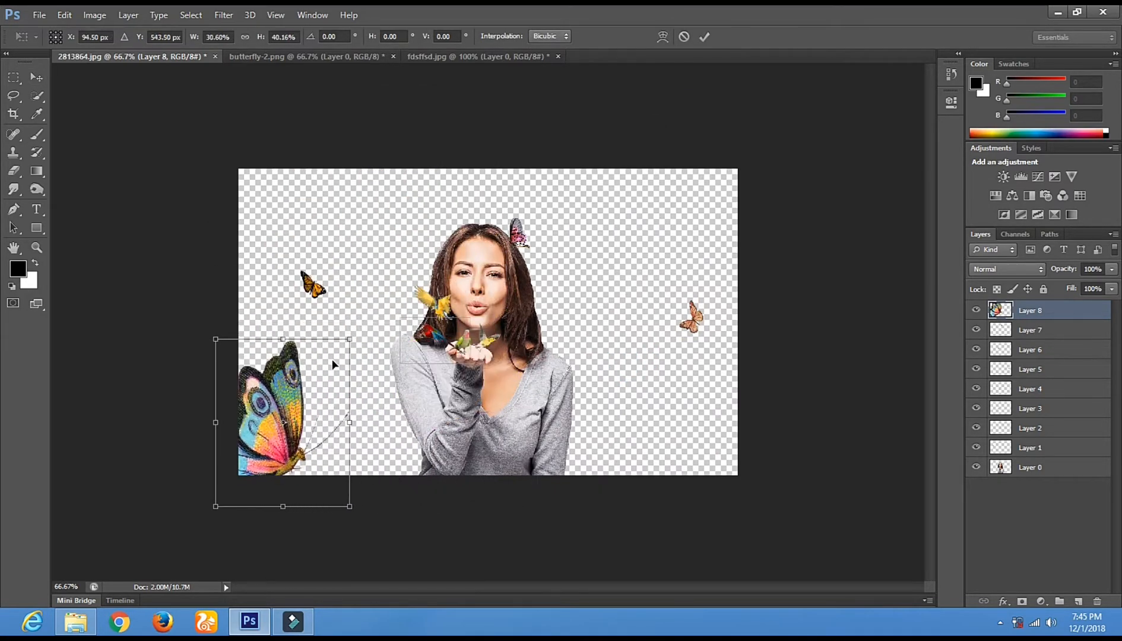
pyautogui.press('Return')
pyautogui.moveTo(316, 399); pyautogui.dragTo(432, 376)
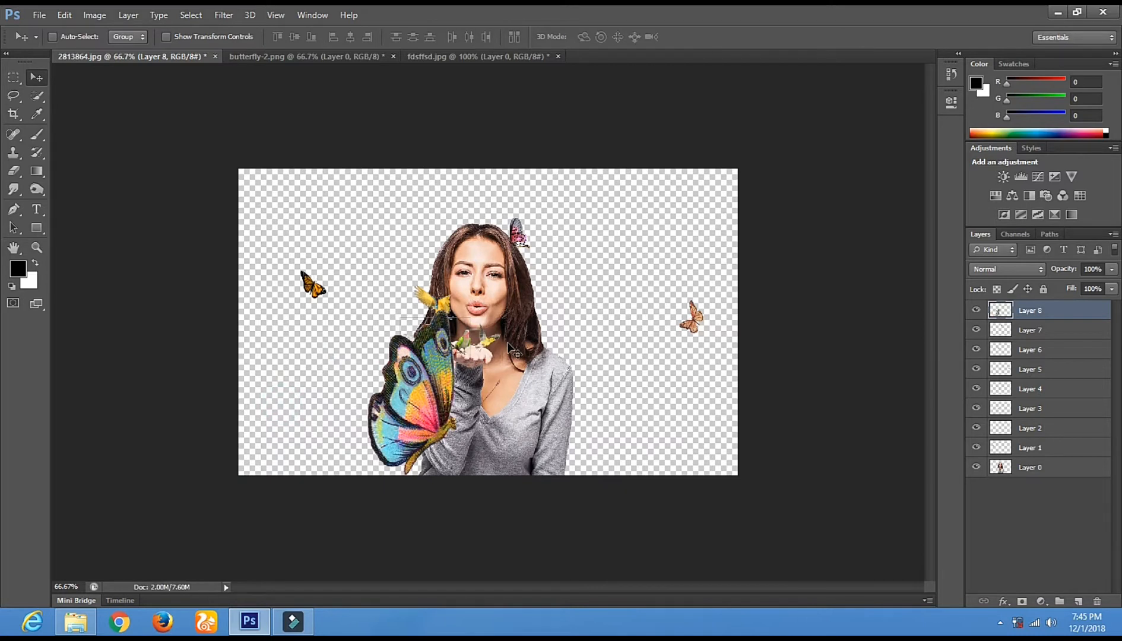
pyautogui.hotkey('ctrl', 't')
pyautogui.moveTo(497, 313); pyautogui.dragTo(367, 323)
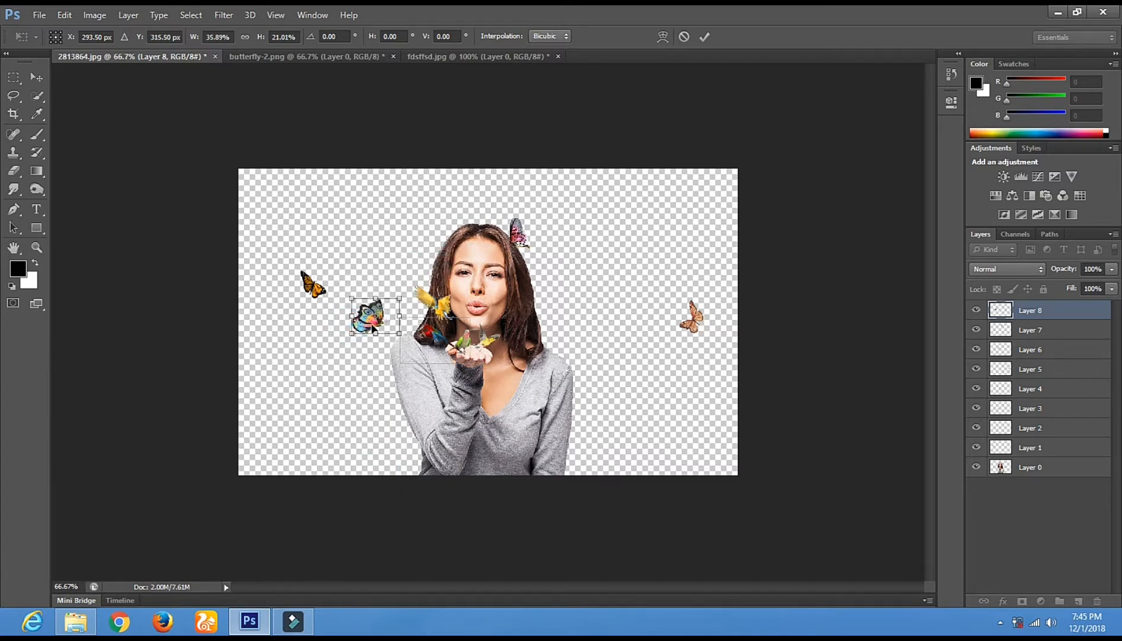
pyautogui.press('Return')
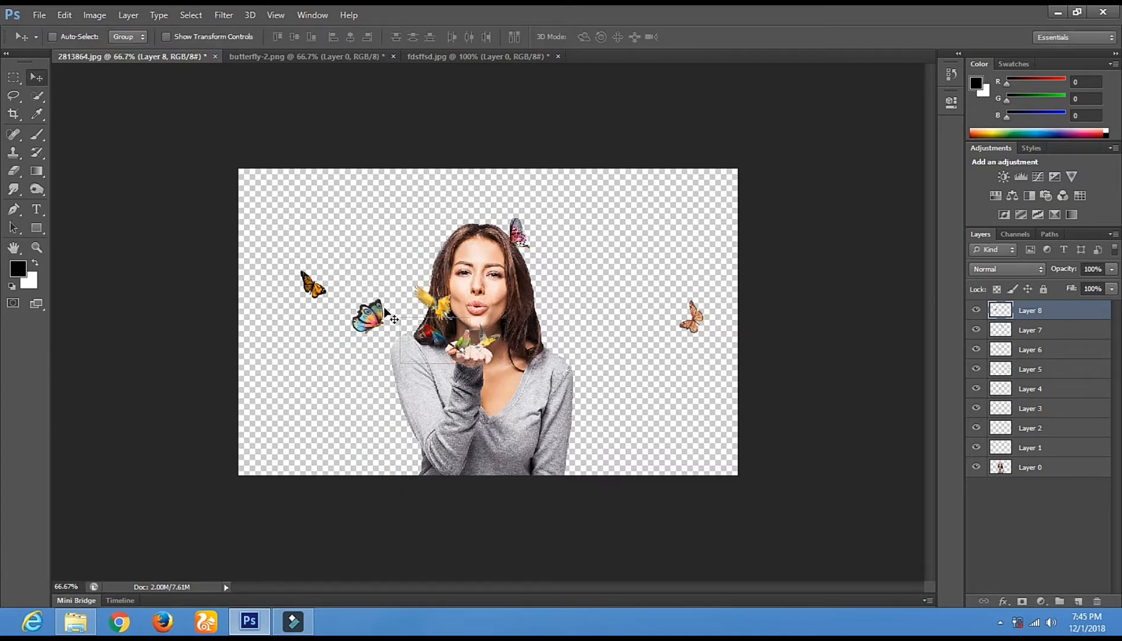
# Close butterfly-2.png without saving
pyautogui.click(344, 56)
pyautogui.click(394, 56)
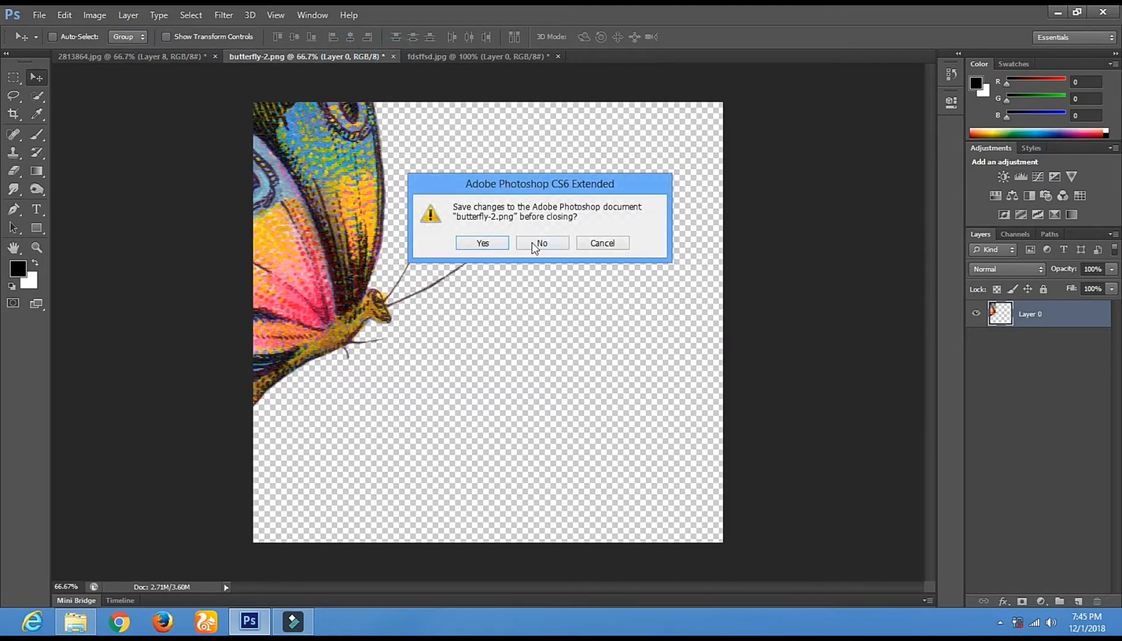
pyautogui.click(541, 242)
# Copy the blue and orange bird from fdsffsd.jpg into 2813864.jpg
pyautogui.click(277, 56)
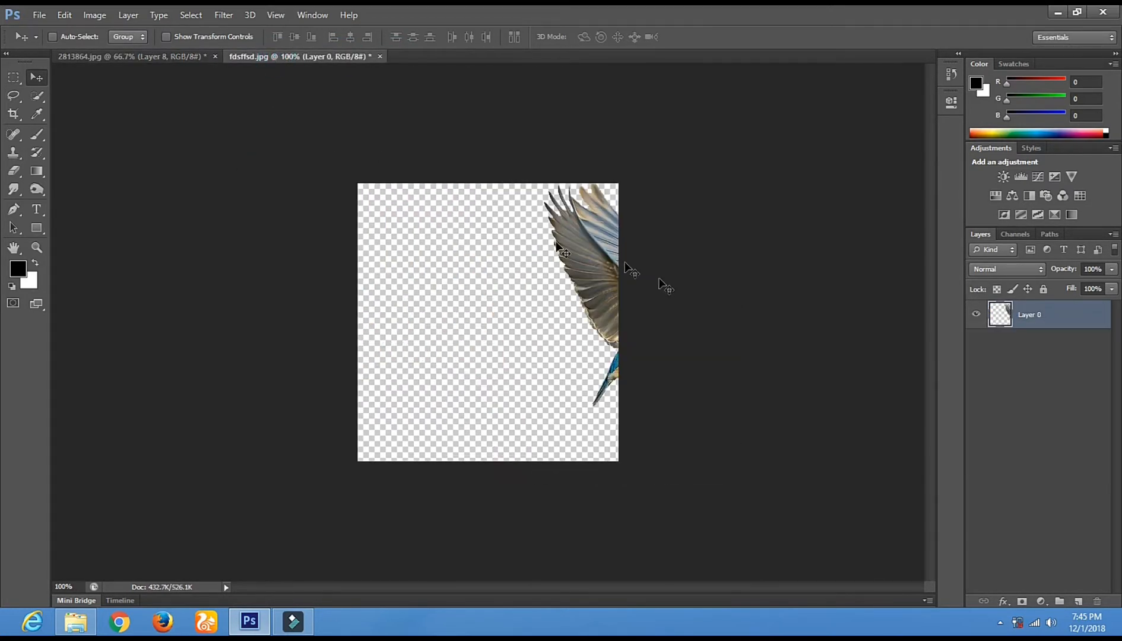
pyautogui.moveTo(602, 265); pyautogui.dragTo(230, 59)
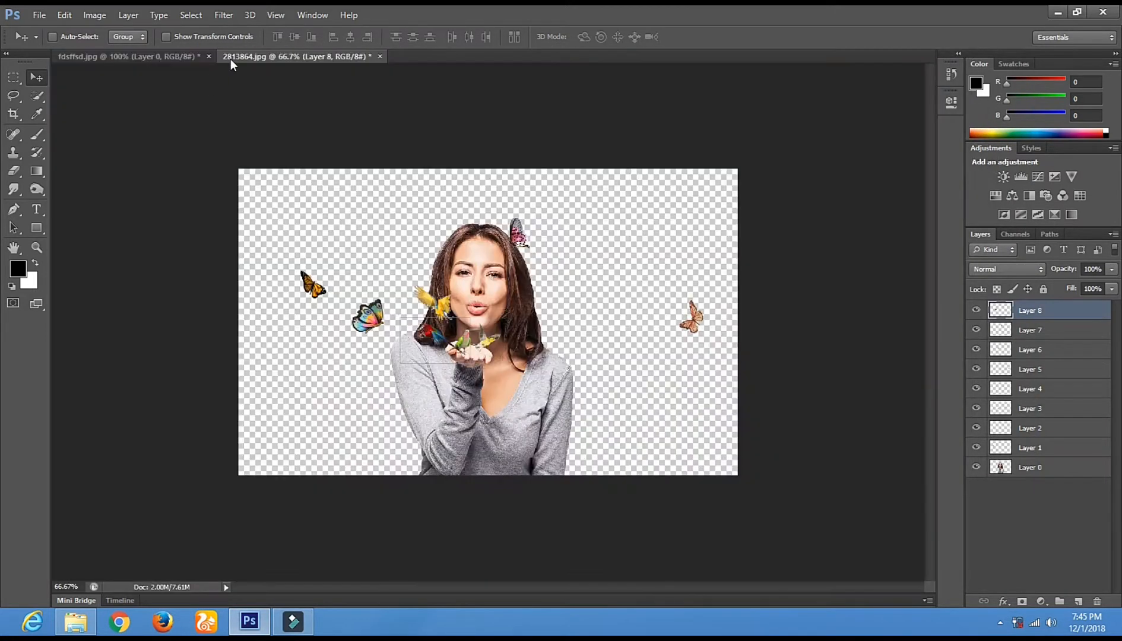
pyautogui.click(128, 59)
pyautogui.moveTo(371, 251); pyautogui.dragTo(351, 380)
# Scale the blue and orange bird down and place it over the woman's hair beside her chin, opposite the yellow parrot
pyautogui.hotkey('ctrl', 't')
pyautogui.moveTo(420, 266); pyautogui.dragTo(486, 329)
pyautogui.moveTo(368, 380); pyautogui.dragTo(497, 325)
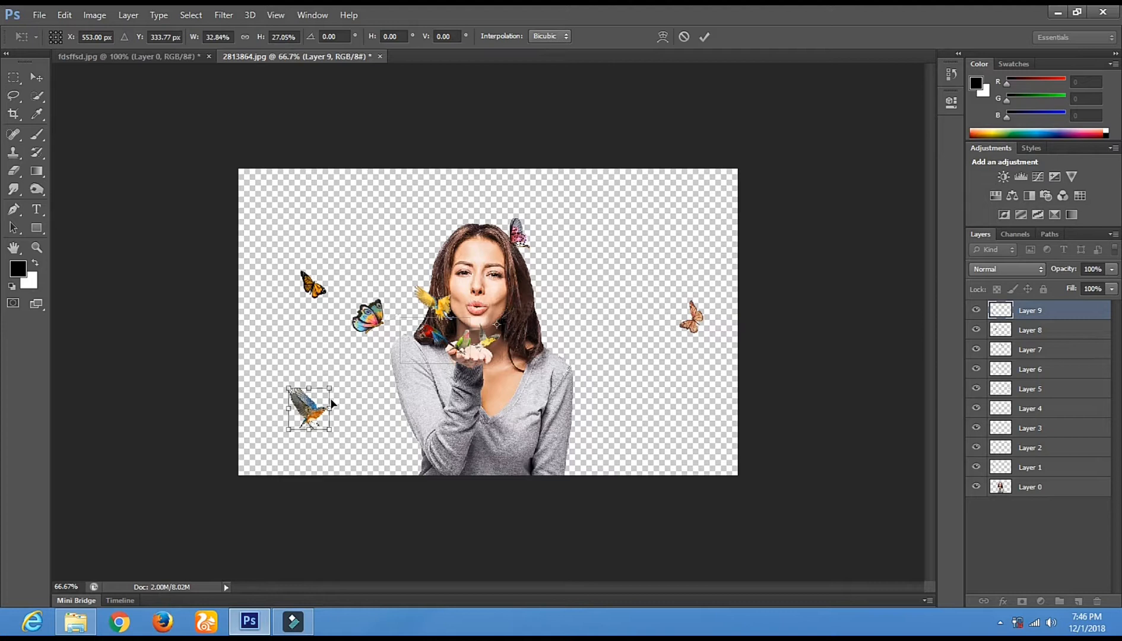
pyautogui.moveTo(317, 410); pyautogui.dragTo(420, 372)
pyautogui.moveTo(549, 315); pyautogui.dragTo(547, 305)
pyautogui.moveTo(441, 352); pyautogui.dragTo(426, 364)
pyautogui.press('Return')
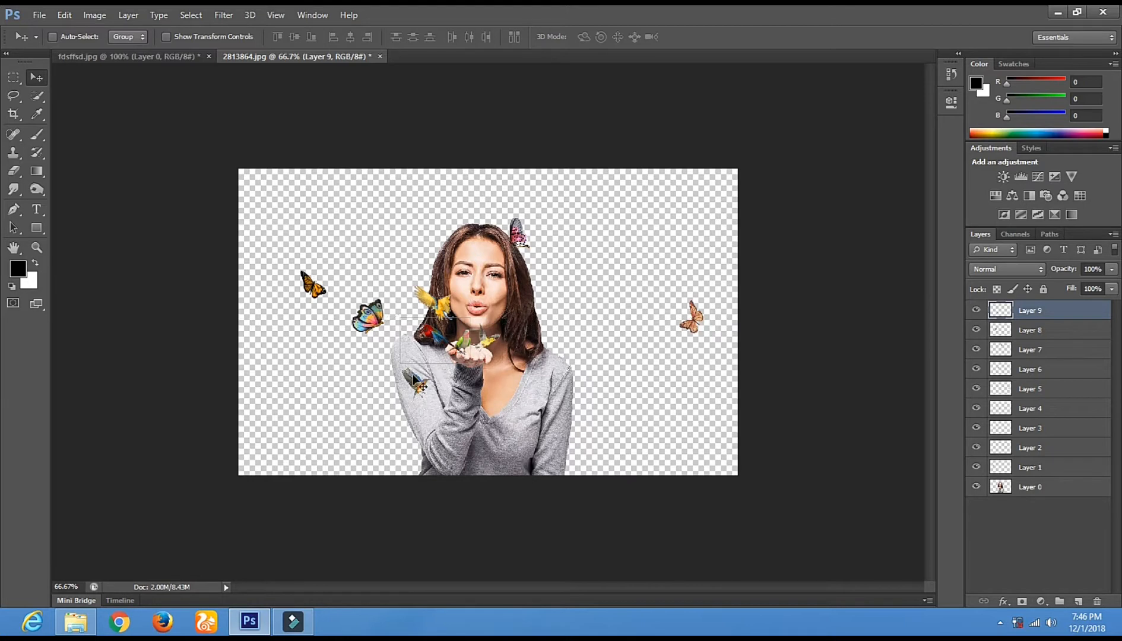
pyautogui.moveTo(470, 372); pyautogui.dragTo(520, 301)
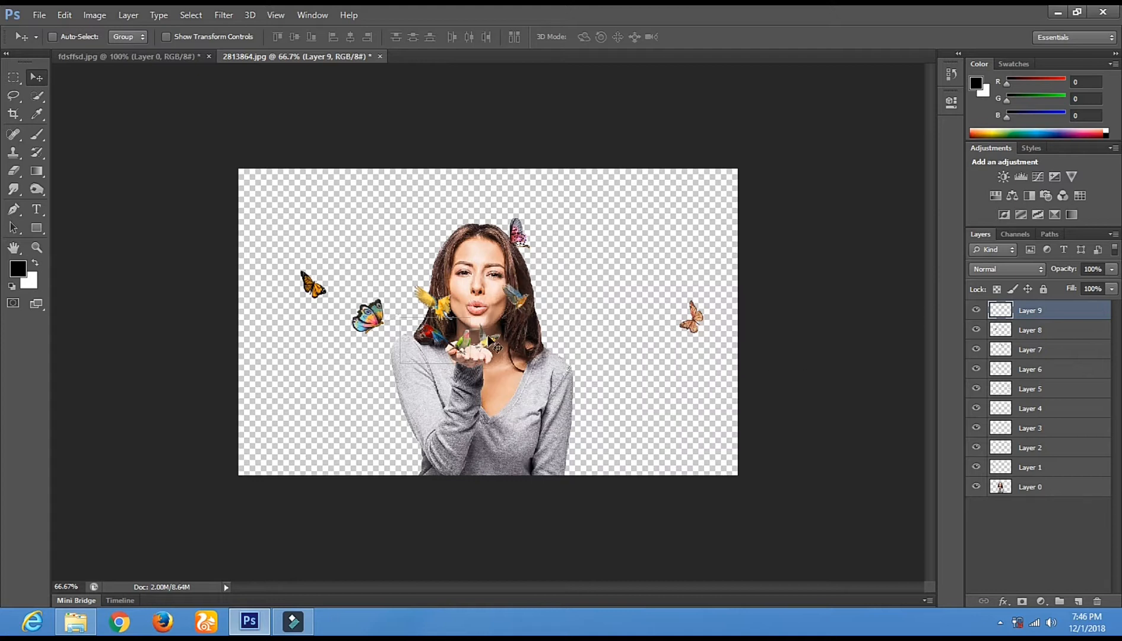
pyautogui.moveTo(515, 303); pyautogui.dragTo(508, 320)
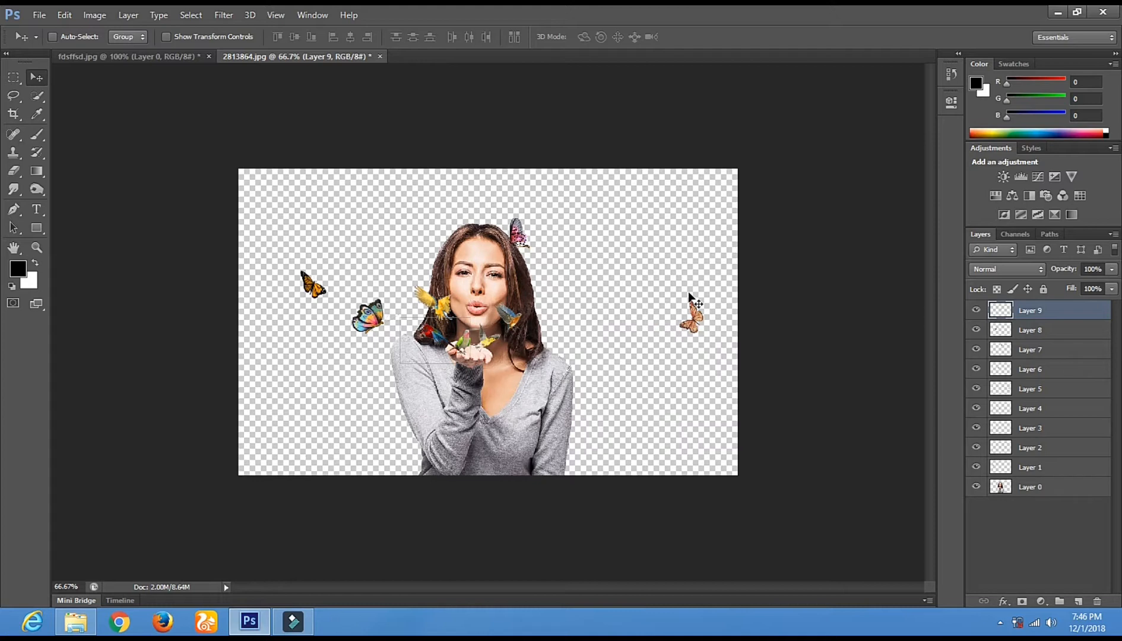
# Open gfhfghfgfg.jpg, macaw_1.png, palms-forest-1.png, parrot_PNG708.png, parrot_PNG722.png, parrot_PNG723.png and sdss.jpg from the Birds folder
pyautogui.click(41, 15)
pyautogui.click(41, 43)
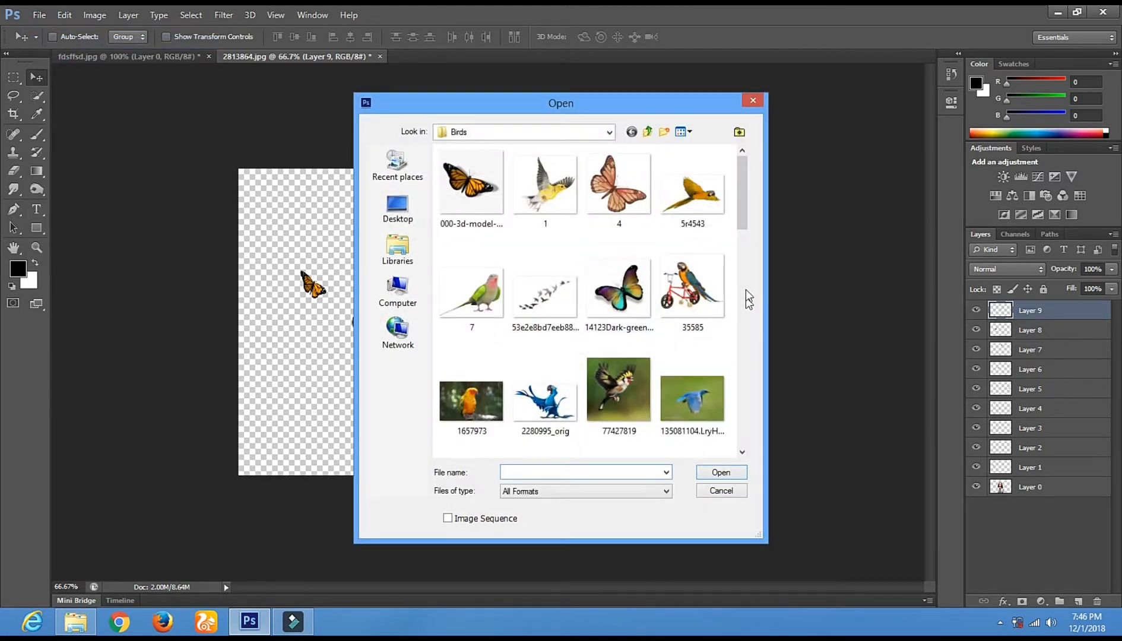
pyautogui.moveTo(740, 198); pyautogui.dragTo(747, 427)
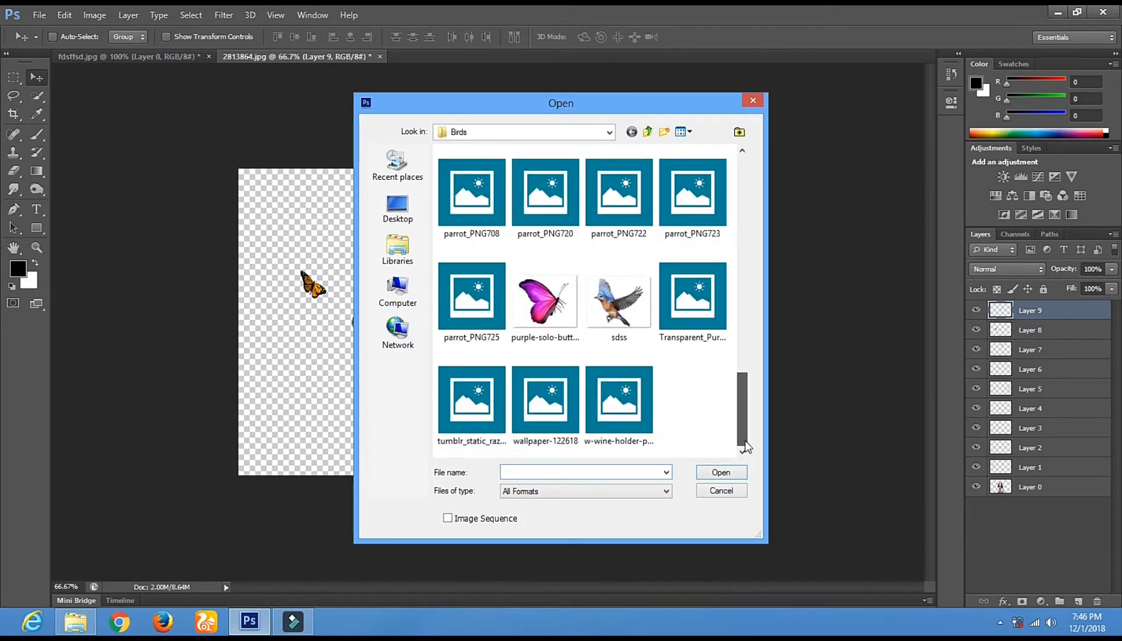
pyautogui.click(637, 330)
pyautogui.keyDown('ctrl'); pyautogui.click(617, 196); pyautogui.keyUp('ctrl')
pyautogui.keyDown('ctrl'); pyautogui.click(688, 199); pyautogui.keyUp('ctrl')
pyautogui.keyDown('ctrl'); pyautogui.click(460, 205); pyautogui.keyUp('ctrl')
pyautogui.moveTo(743, 401); pyautogui.dragTo(737, 347)
pyautogui.keyDown('ctrl'); pyautogui.click(537, 290); pyautogui.keyUp('ctrl')
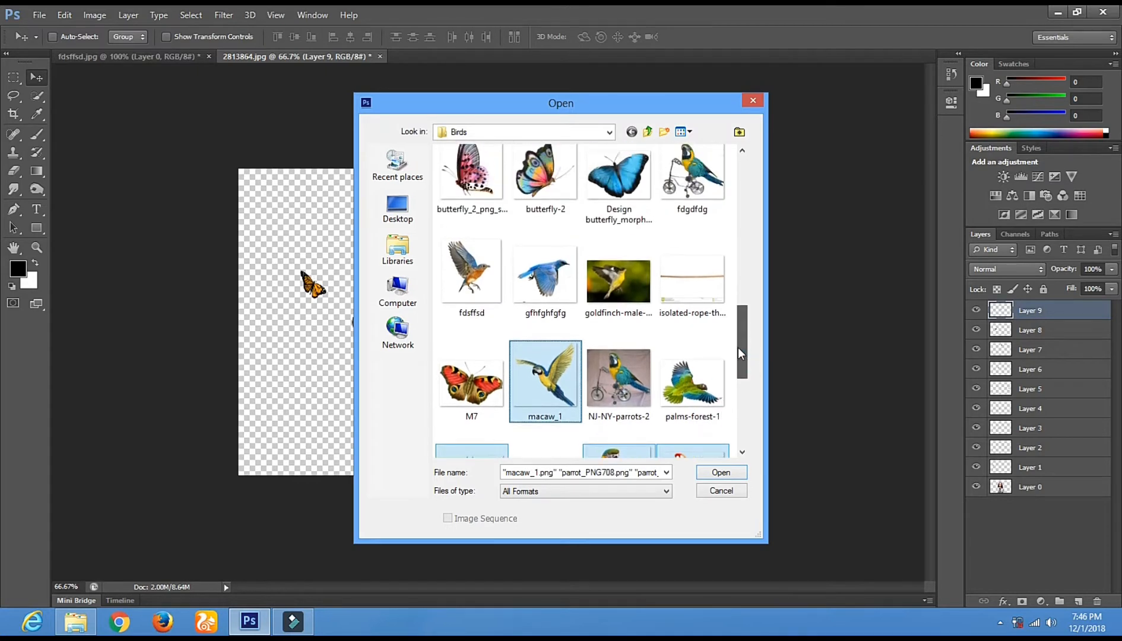
pyautogui.keyDown('ctrl'); pyautogui.click(692, 380); pyautogui.keyUp('ctrl')
pyautogui.keyDown('ctrl'); pyautogui.click(543, 275); pyautogui.keyUp('ctrl')
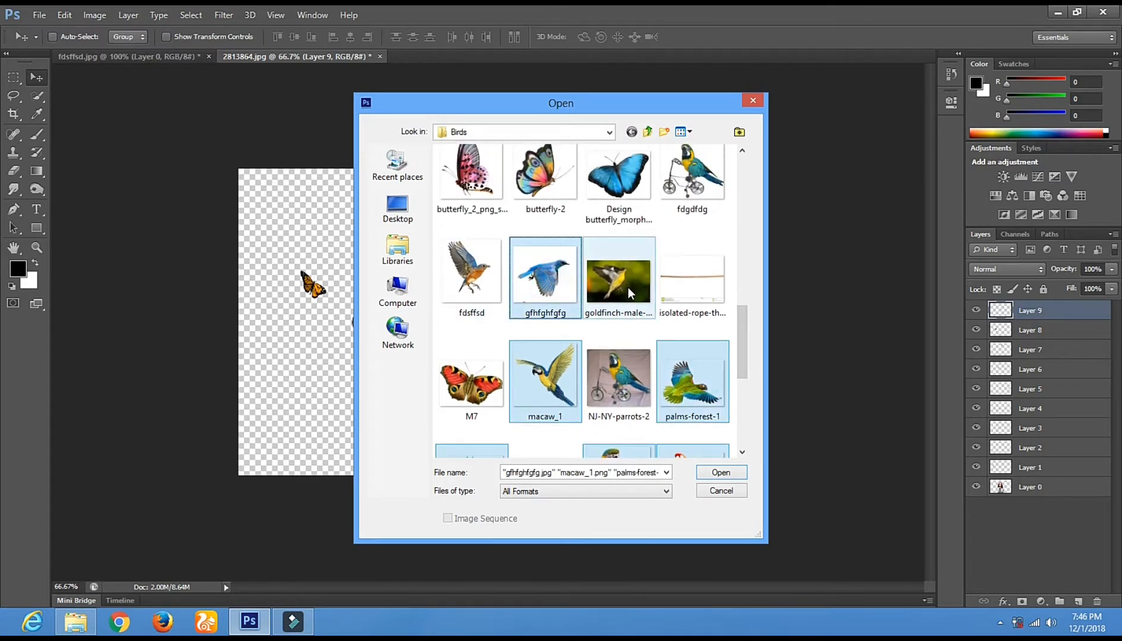
pyautogui.click(715, 471)
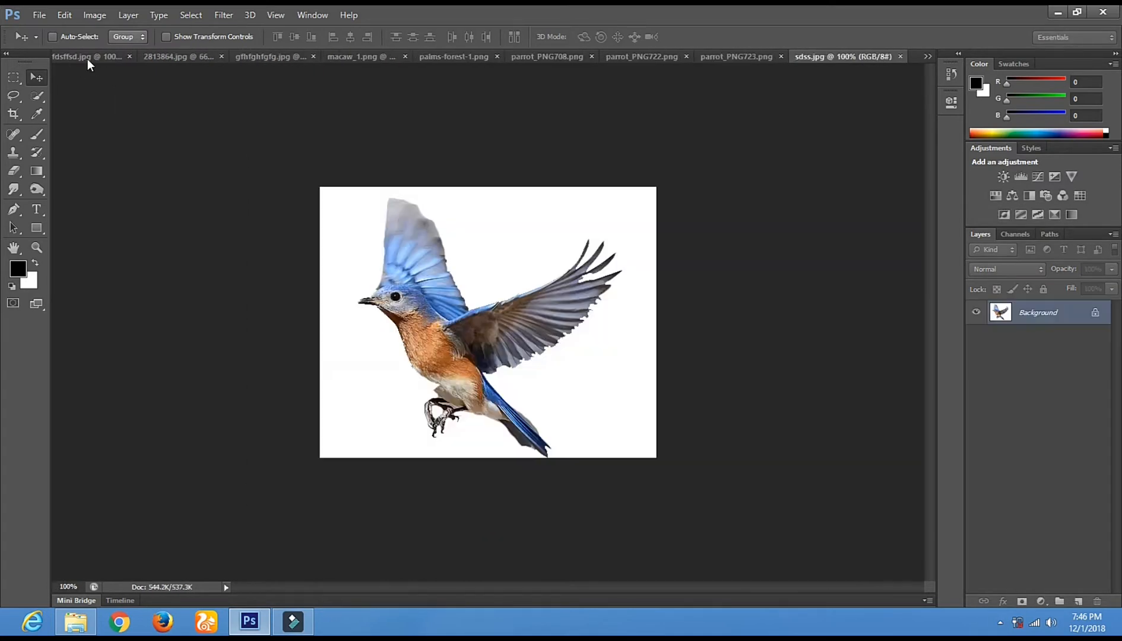
# Close fdsffsd.jpg without saving
pyautogui.click(89, 57)
pyautogui.click(208, 57)
pyautogui.click(535, 243)
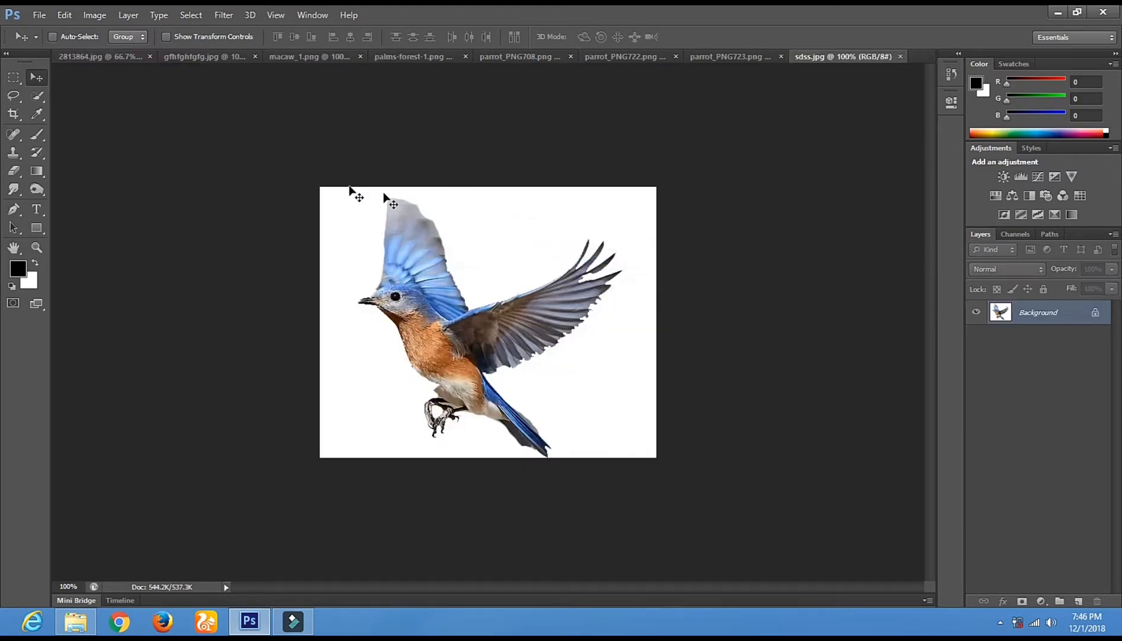
# Erase the background around the blue bird in gfhfghfgfg.jpg with the Magic Eraser tool
pyautogui.click(108, 56)
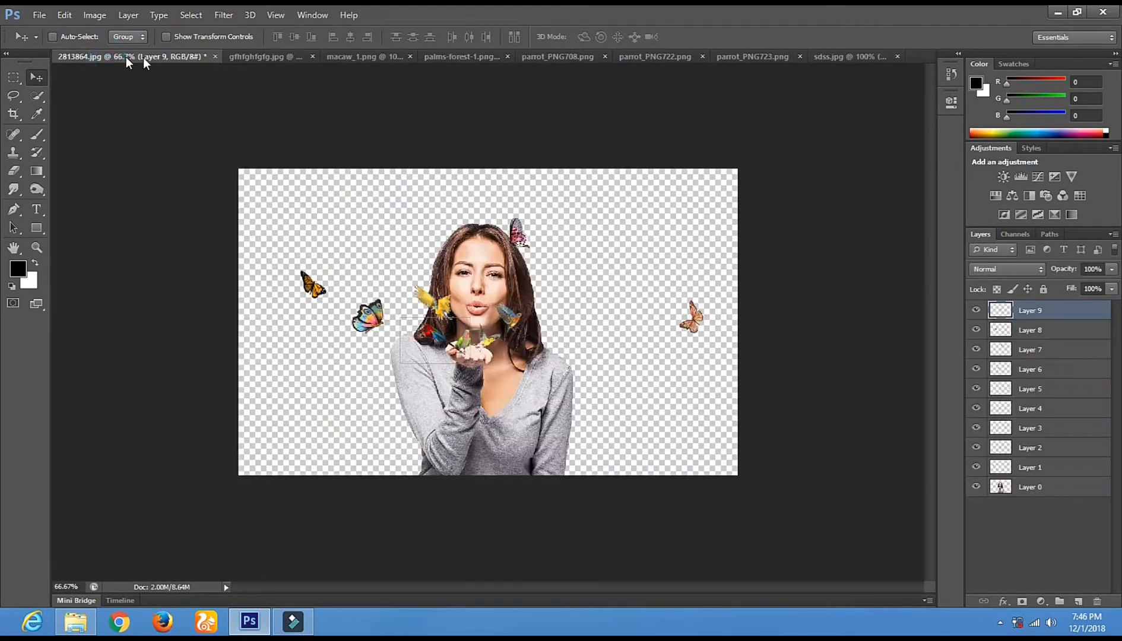
pyautogui.click(243, 58)
pyautogui.rightClick(14, 171)
pyautogui.click(65, 197)
pyautogui.click(416, 295)
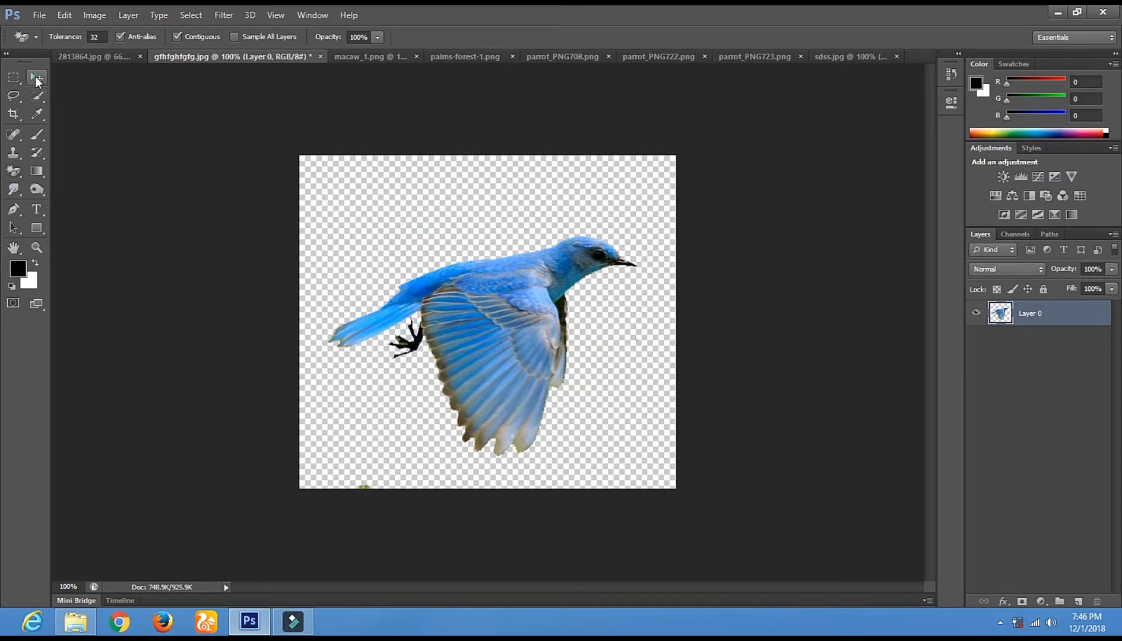
# Copy the blue bird from gfhfghfgfg.jpg into 2813864.jpg, keeping the blue and orange bird over the woman's hair
pyautogui.click(36, 77)
pyautogui.moveTo(510, 337); pyautogui.dragTo(363, 214)
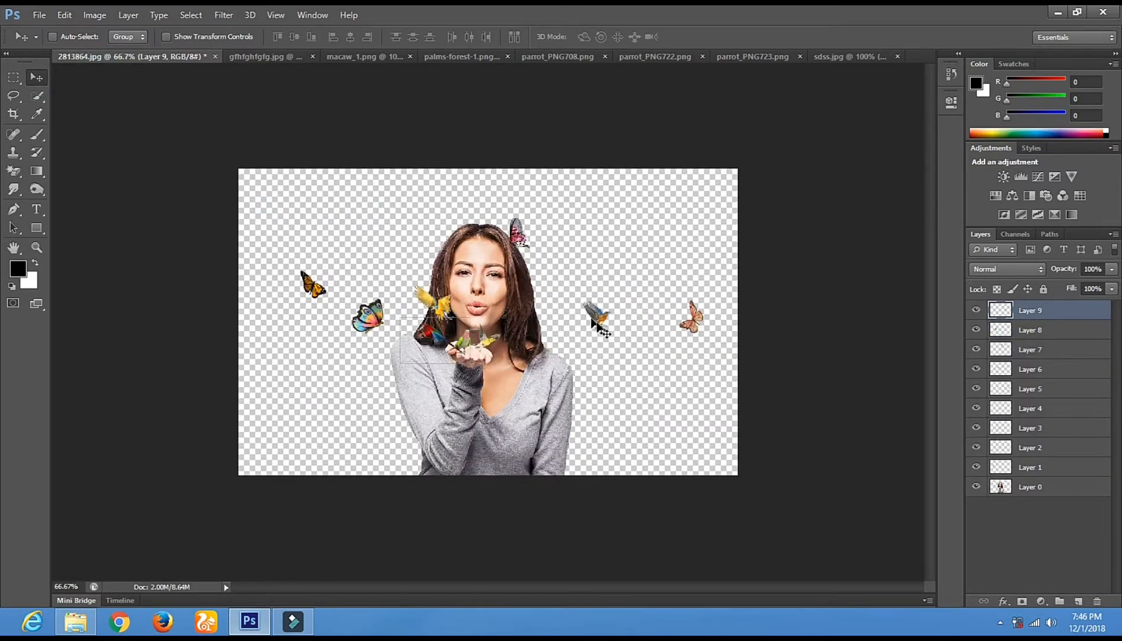
pyautogui.moveTo(611, 325); pyautogui.dragTo(522, 322)
pyautogui.click(244, 54)
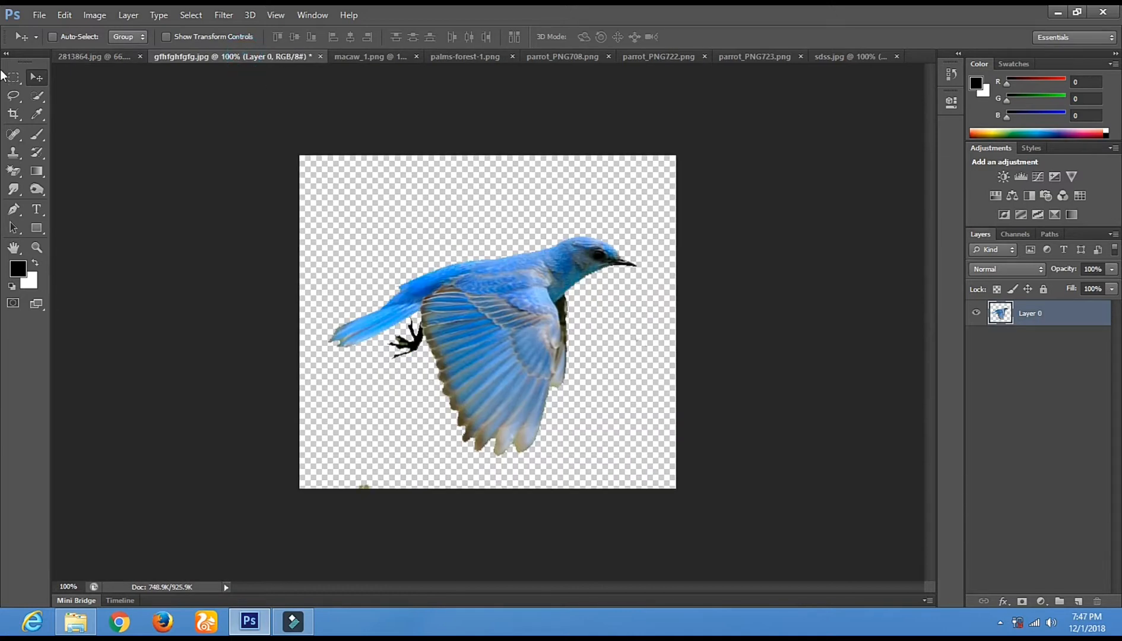
pyautogui.moveTo(506, 305); pyautogui.dragTo(336, 222)
pyautogui.moveTo(404, 261); pyautogui.dragTo(613, 356)
# Scale the blue bird down, rotate it about 29° counter-clockwise and place it at the outer edge of the woman's hair beside her cheek
pyautogui.hotkey('ctrl', 't')
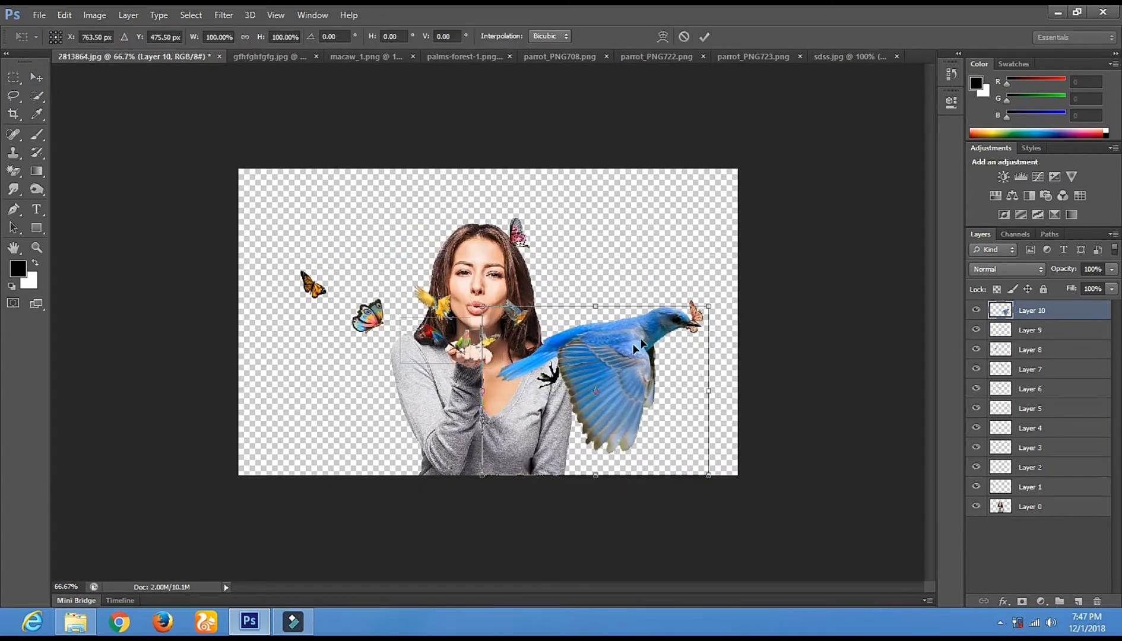
pyautogui.moveTo(708, 308); pyautogui.dragTo(518, 292)
pyautogui.click(577, 256)
pyautogui.moveTo(515, 332); pyautogui.dragTo(558, 292)
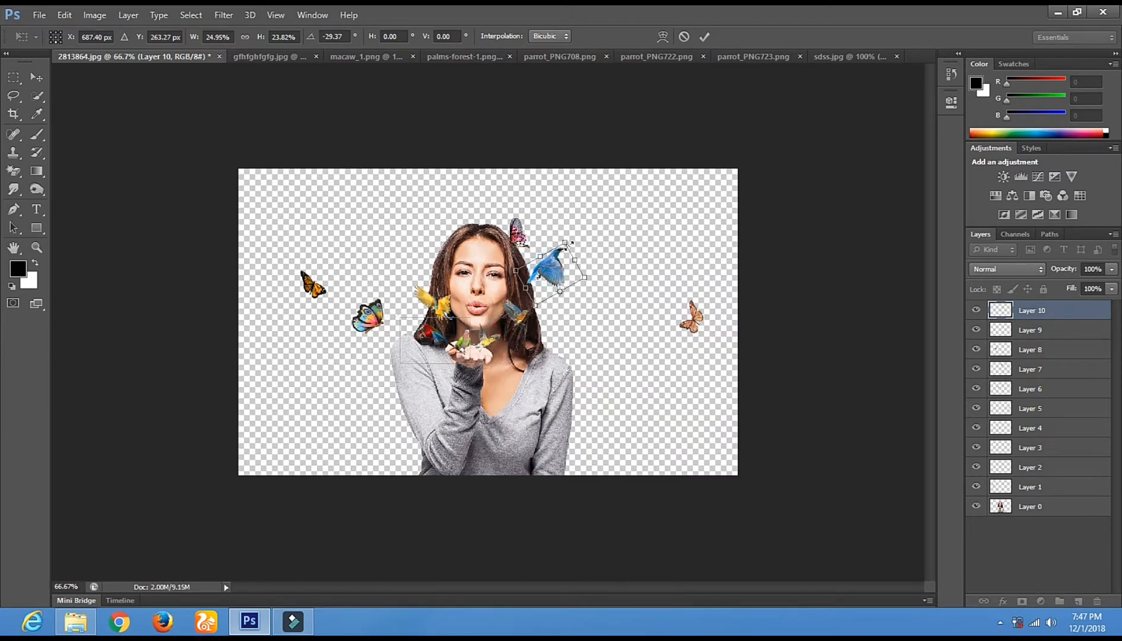
pyautogui.moveTo(566, 244); pyautogui.dragTo(556, 262)
pyautogui.press('Return')
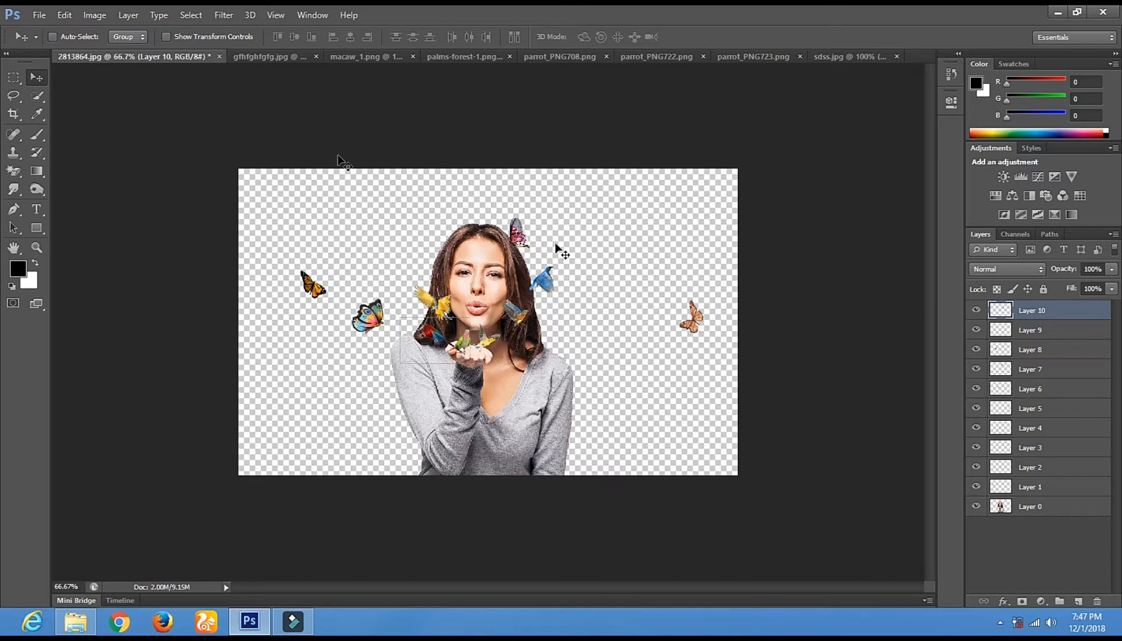
# Close gfhfghfgfg.jpg without saving
pyautogui.click(255, 59)
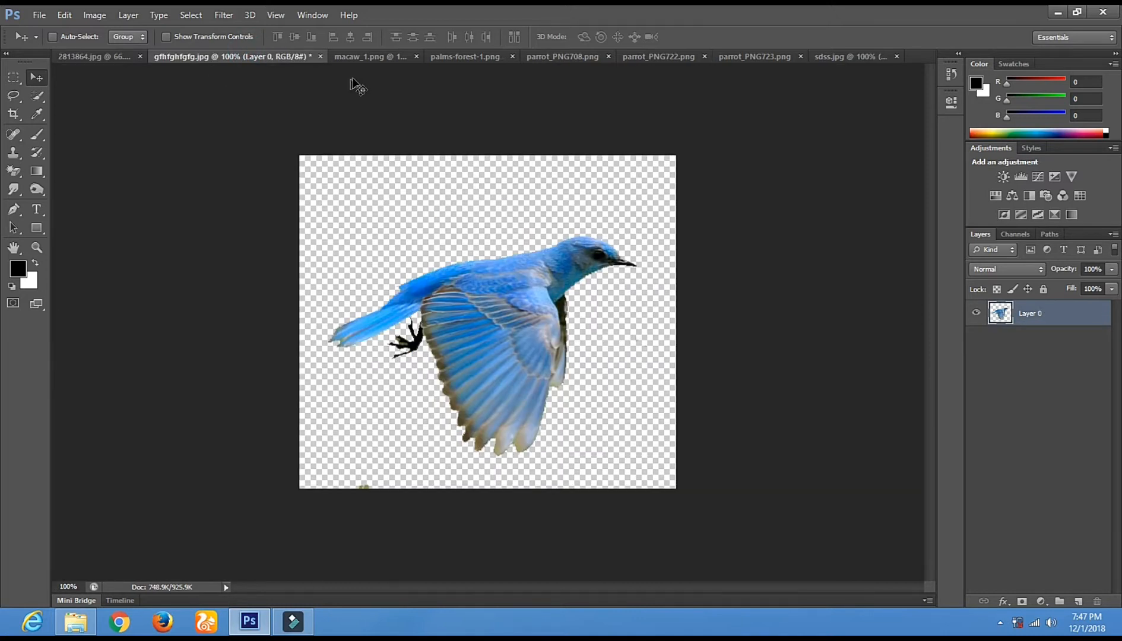
pyautogui.click(320, 56)
pyautogui.click(541, 242)
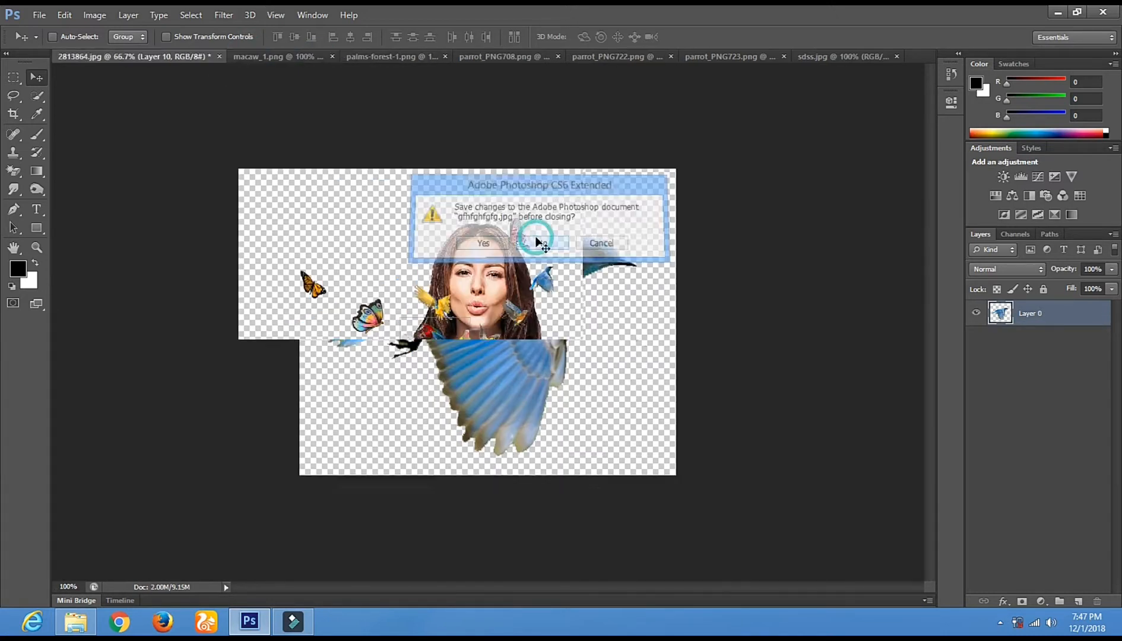
# Add the blue and yellow macaw from macaw_1.png to 2813864.jpg, scaled down and placed above the multicoloured butterfly
pyautogui.click(294, 58)
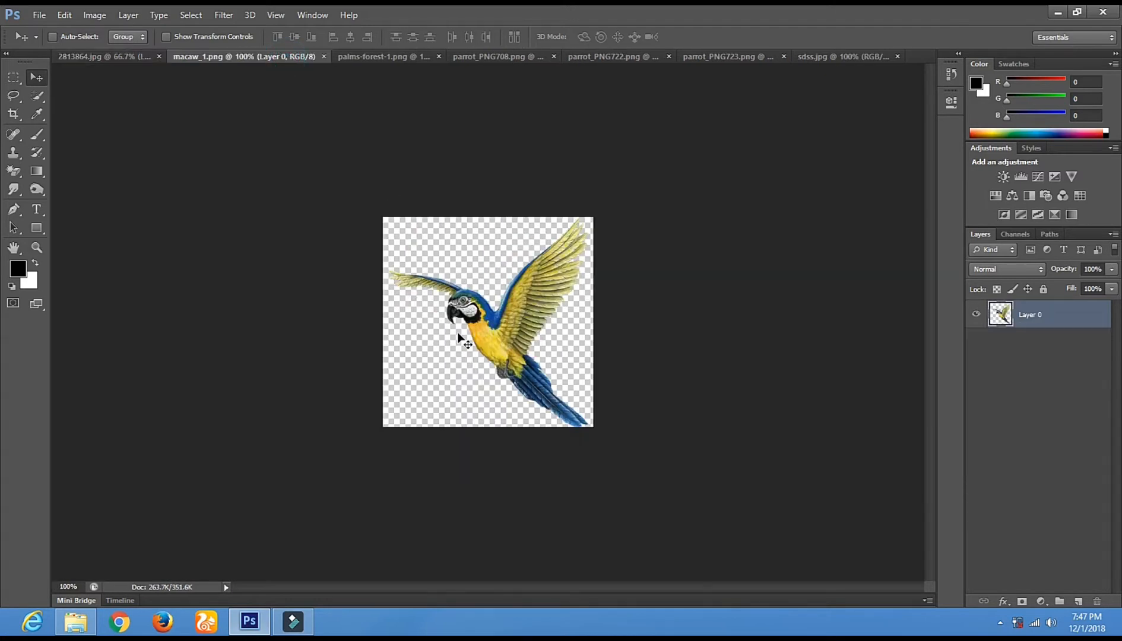
pyautogui.moveTo(514, 348); pyautogui.dragTo(588, 277)
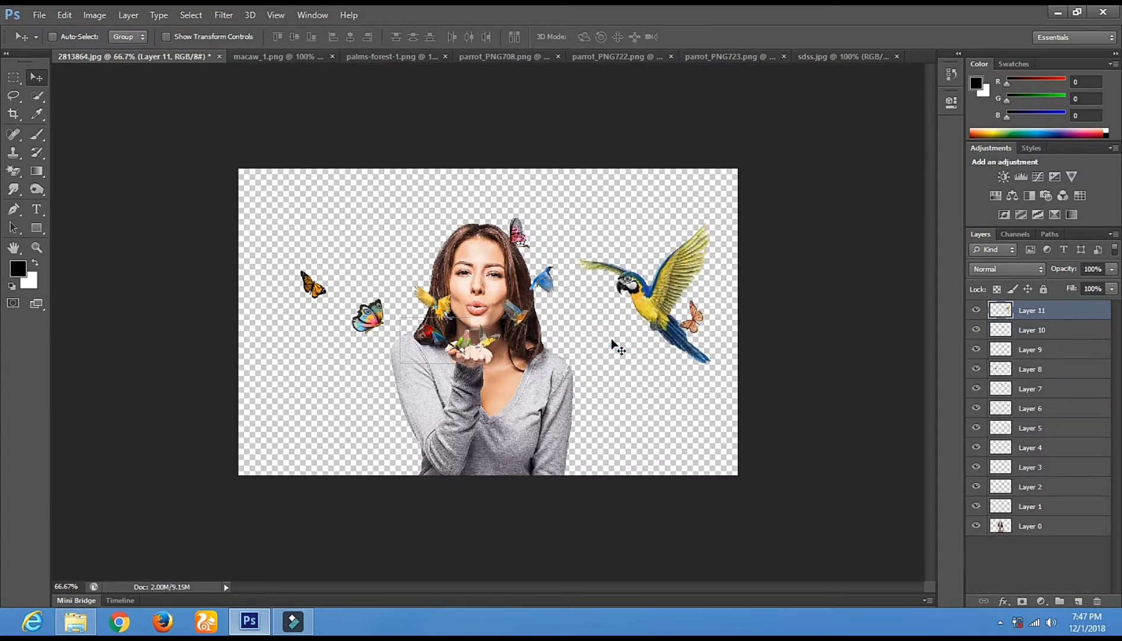
pyautogui.hotkey('ctrl', 't')
pyautogui.moveTo(711, 219); pyautogui.dragTo(638, 308)
pyautogui.press('Return')
pyautogui.moveTo(599, 343); pyautogui.dragTo(380, 281)
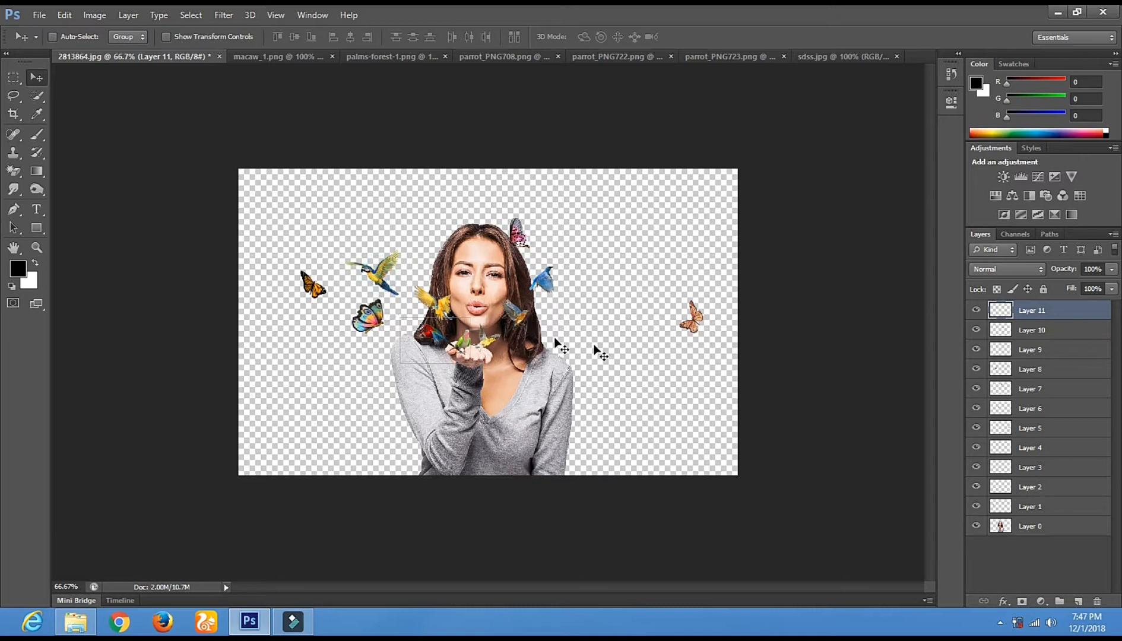
# Move the pink butterfly from the woman's head to just above the orange butterfly on the far side of the canvas
pyautogui.rightClick(523, 237)
pyautogui.click(550, 241)
pyautogui.moveTo(525, 241); pyautogui.dragTo(665, 293)
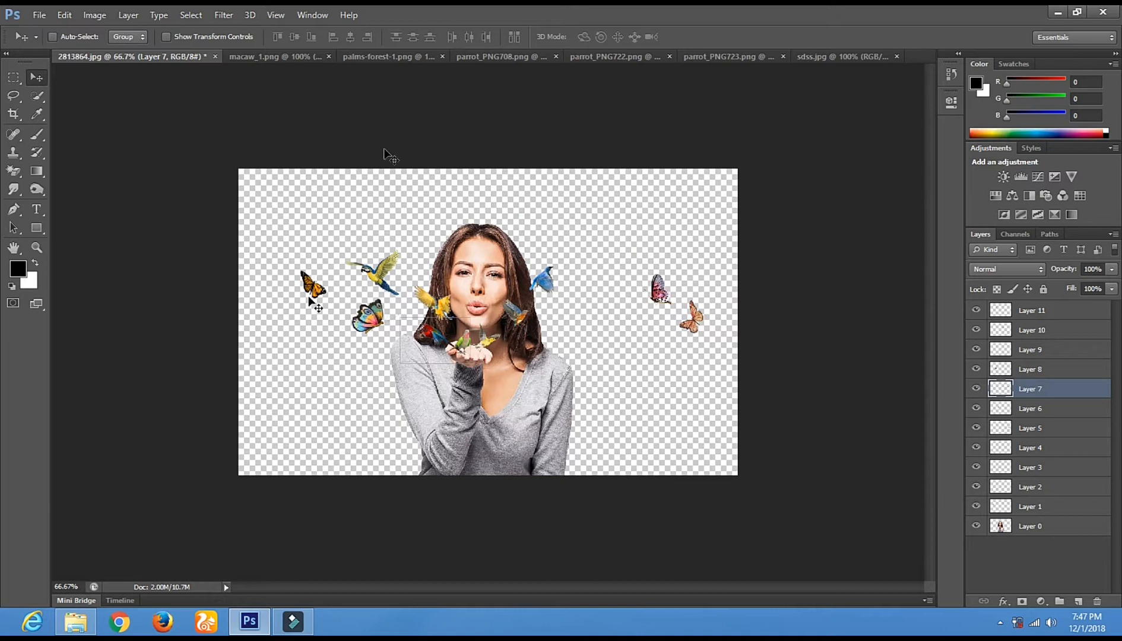
# Close macaw_1.png and copy the green parrot from palms-forest-1.png into 2813864.jpg
pyautogui.click(295, 58)
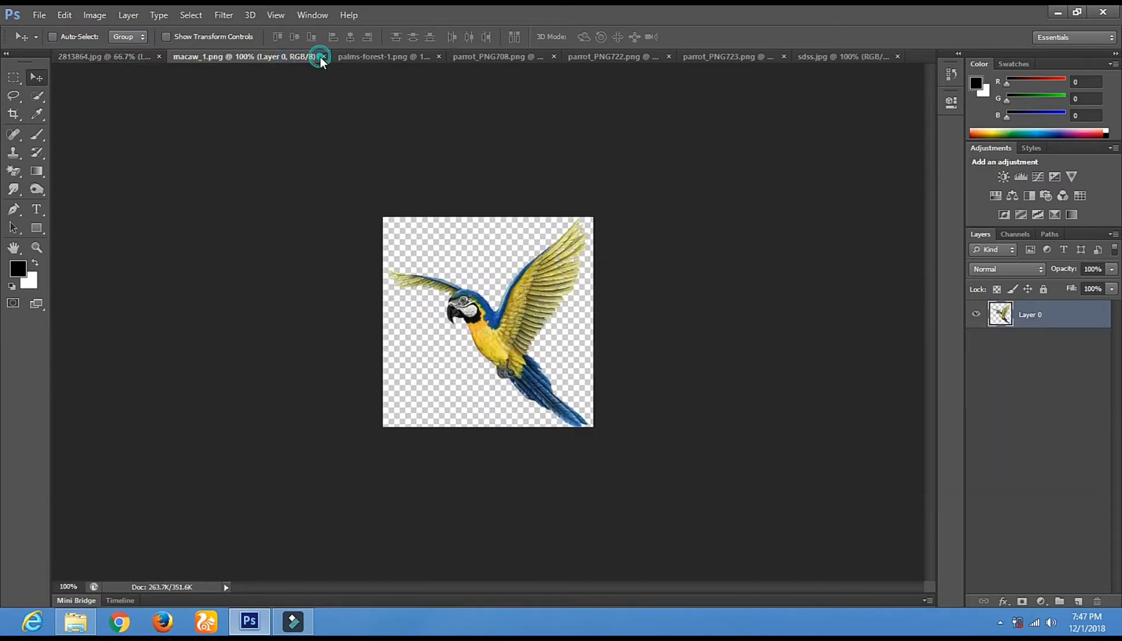
pyautogui.click(321, 56)
pyautogui.click(268, 57)
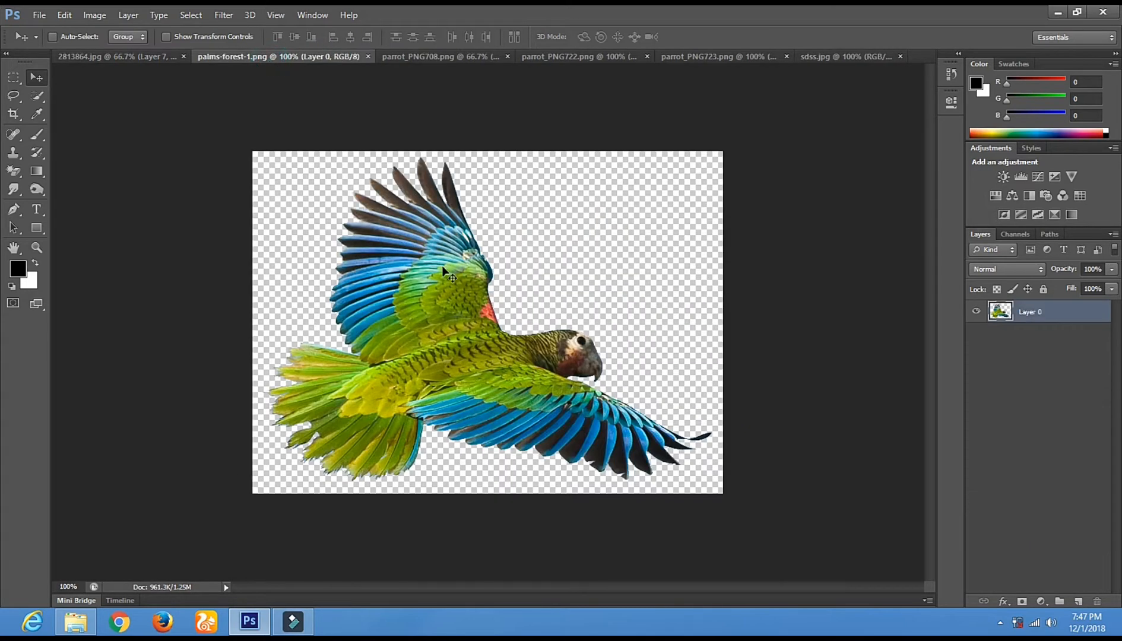
pyautogui.click(37, 77)
pyautogui.moveTo(451, 308); pyautogui.dragTo(445, 424)
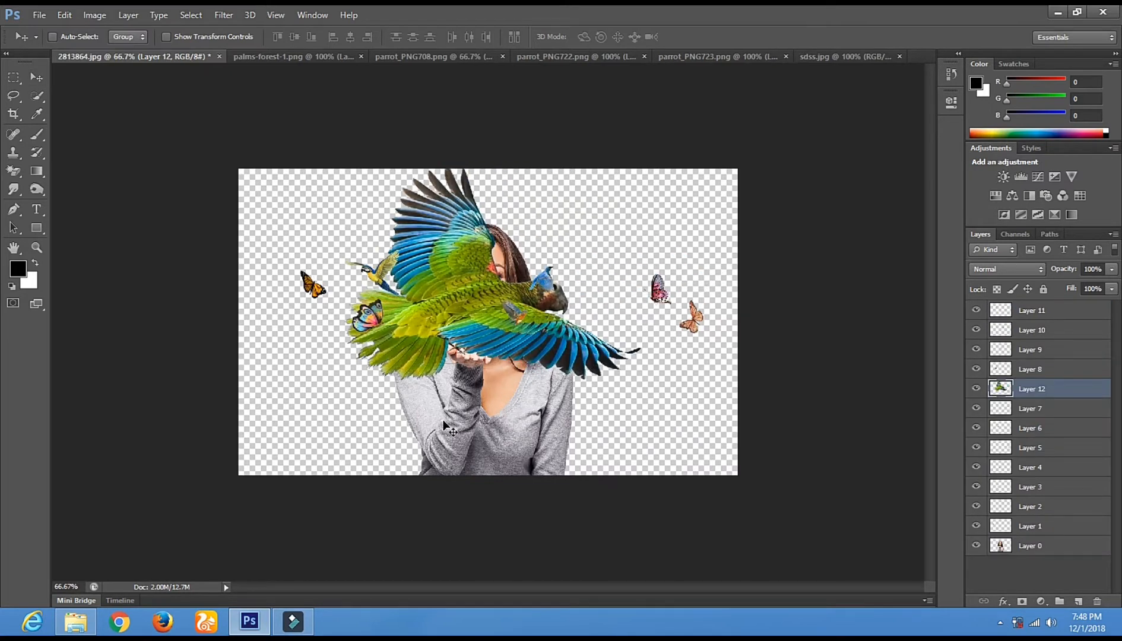
# Scale the green parrot down to butterfly size and place it above the pink butterfly, towards the woman
pyautogui.hotkey('ctrl', 't')
pyautogui.moveTo(644, 166); pyautogui.dragTo(632, 170)
pyautogui.moveTo(523, 240); pyautogui.dragTo(513, 250)
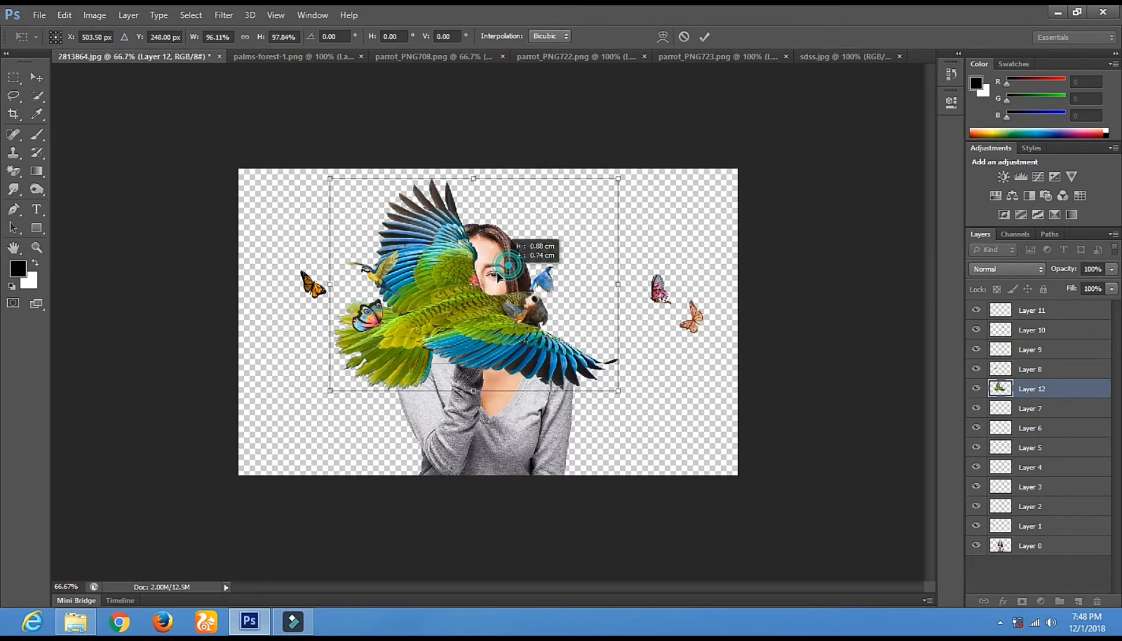
pyautogui.moveTo(608, 193); pyautogui.dragTo(646, 246)
pyautogui.moveTo(671, 188); pyautogui.dragTo(331, 429)
pyautogui.press('Return')
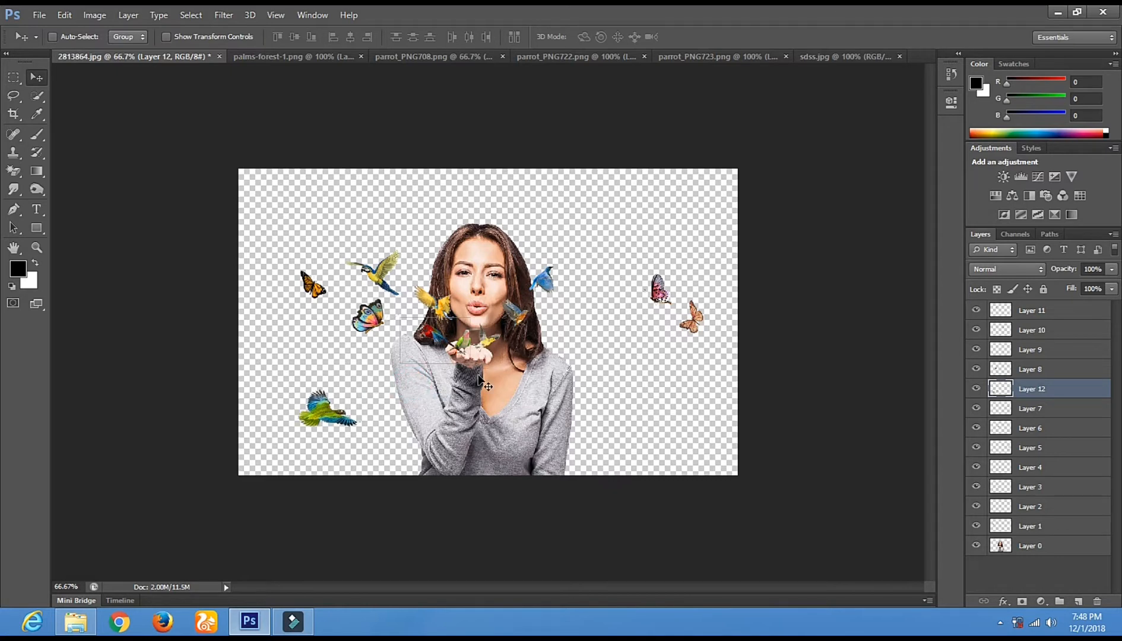
pyautogui.hotkey('ctrl', 't')
pyautogui.moveTo(298, 390); pyautogui.dragTo(617, 252)
pyautogui.press('Return')
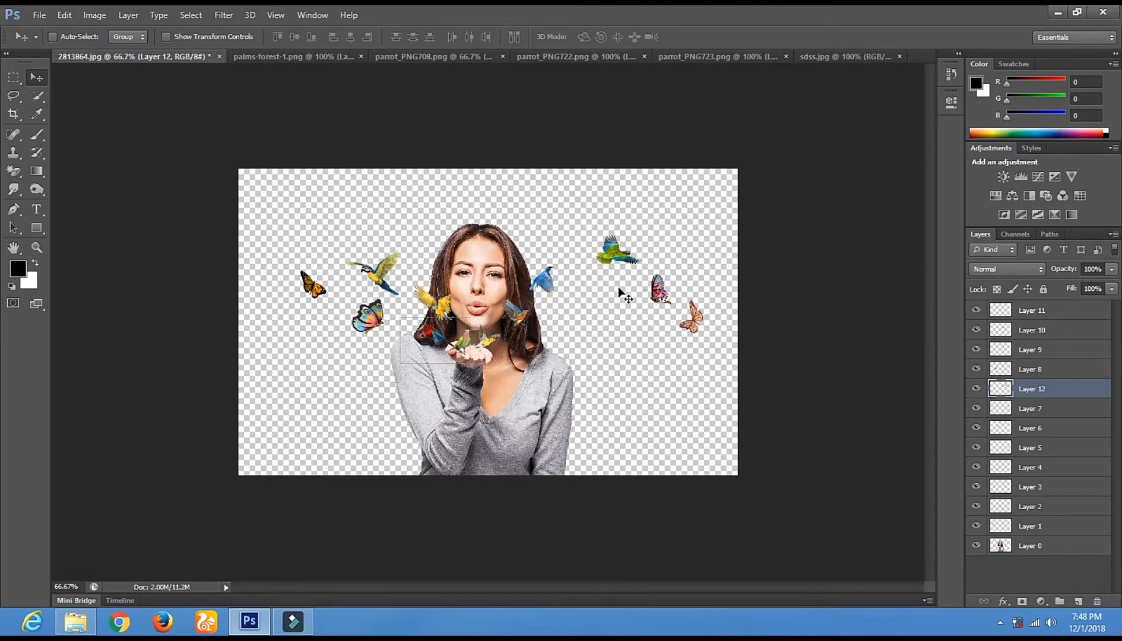
# Close palms-forest-1.png and copy the red and green macaw from parrot_PNG708.png into 2813864.jpg
pyautogui.moveTo(319, 53)
pyautogui.mouseDown()
pyautogui.moveTo(379, 56)
pyautogui.moveTo(366, 56)
pyautogui.moveTo(458, 130)
pyautogui.moveTo(318, 57)
pyautogui.mouseUp()
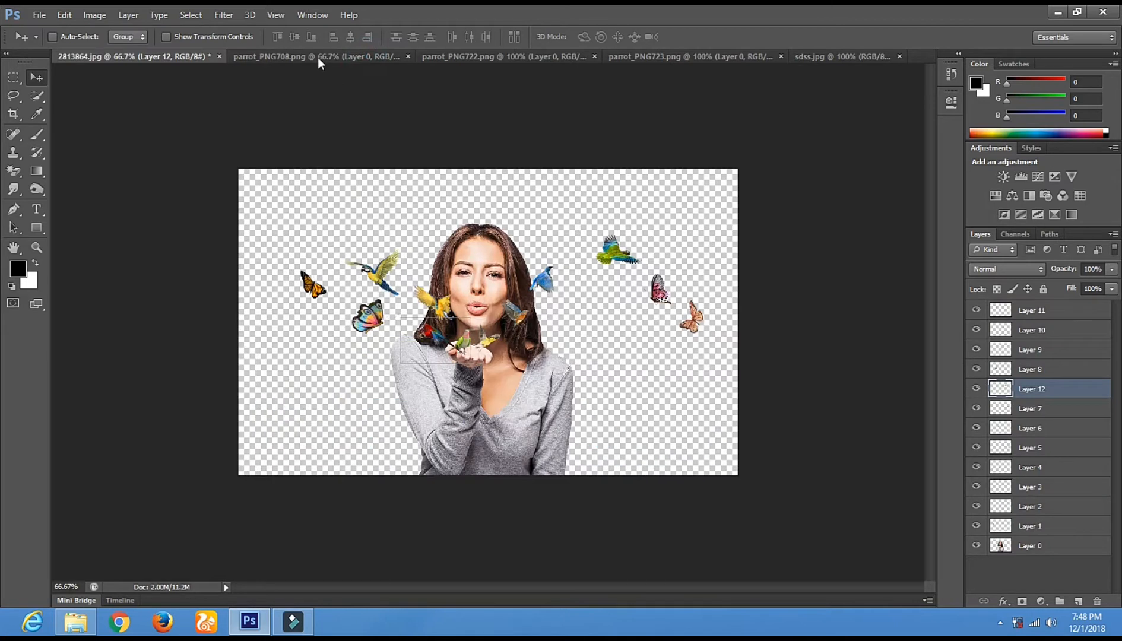
pyautogui.click(318, 56)
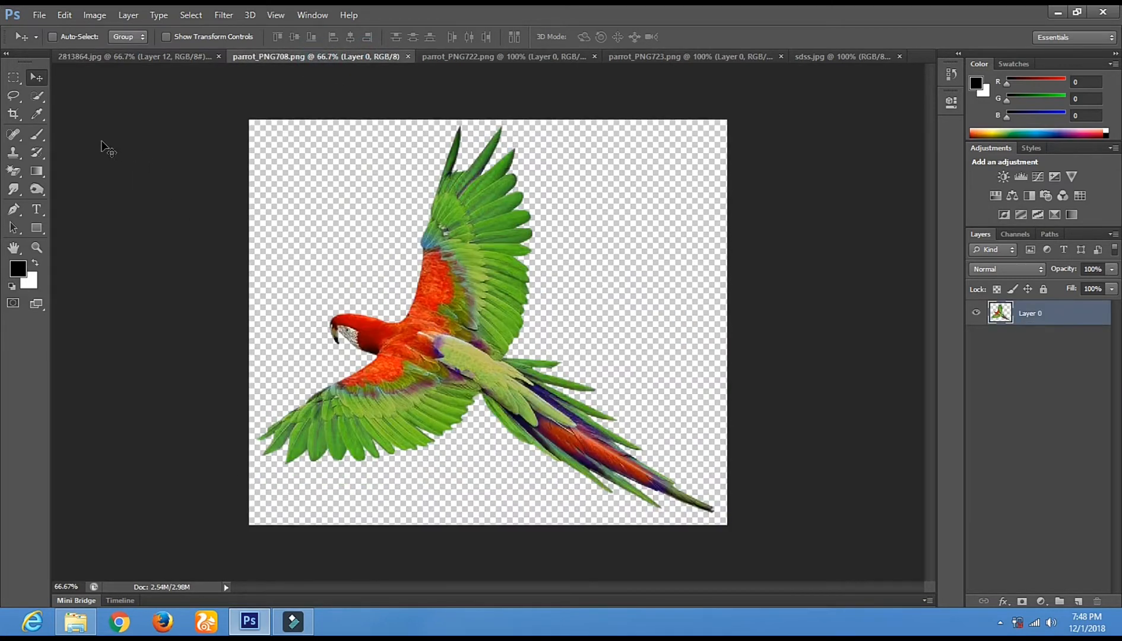
pyautogui.hotkey('ctrl', 'a')
pyautogui.click(40, 76)
pyautogui.moveTo(266, 224); pyautogui.dragTo(430, 296)
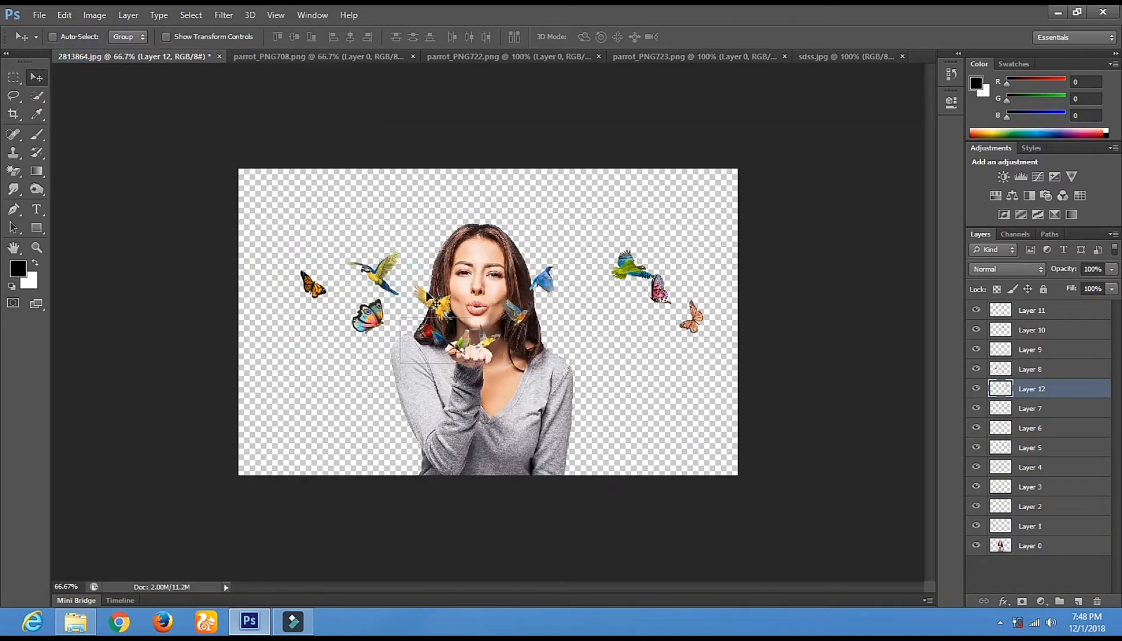
pyautogui.click(323, 57)
pyautogui.moveTo(423, 216); pyautogui.dragTo(329, 377)
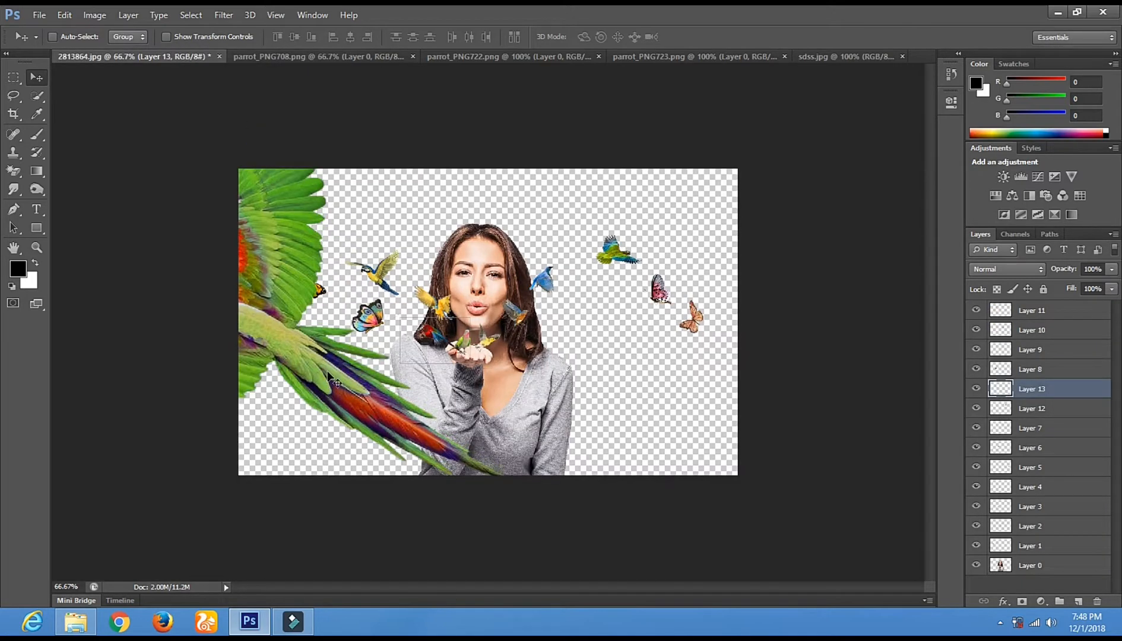
# Scale the red and green macaw down to a small bird and place it near the canvas's upper-left corner
pyautogui.moveTo(564, 449); pyautogui.dragTo(553, 381)
pyautogui.hotkey('ctrl', 't')
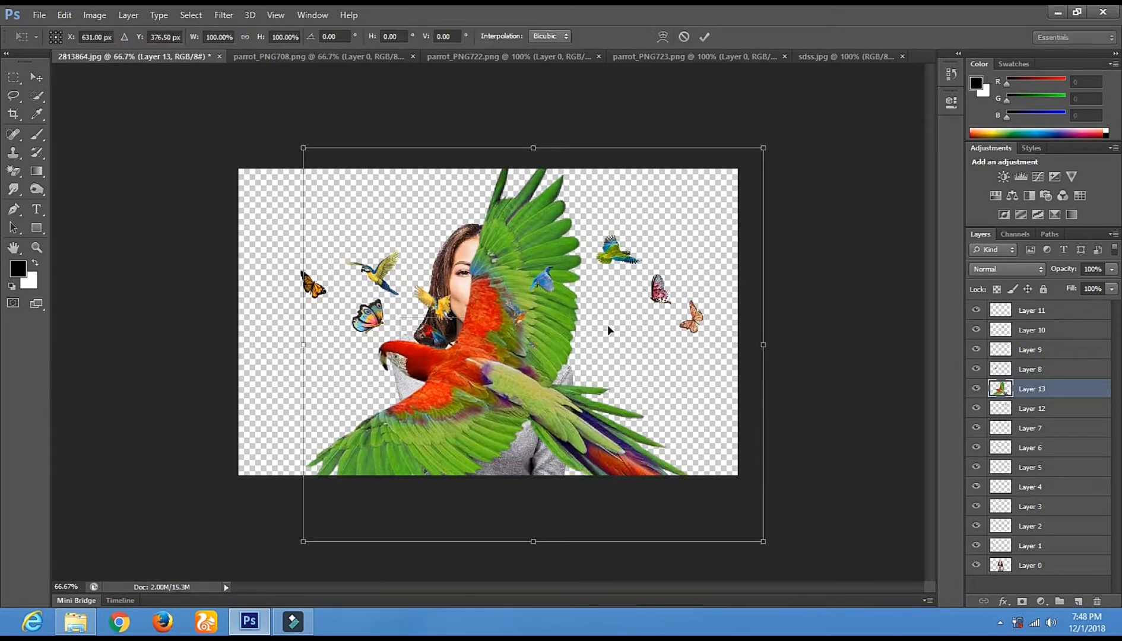
pyautogui.moveTo(764, 147); pyautogui.dragTo(646, 253)
pyautogui.moveTo(601, 296); pyautogui.dragTo(472, 384)
pyautogui.moveTo(415, 408); pyautogui.dragTo(526, 287)
pyautogui.press('Return')
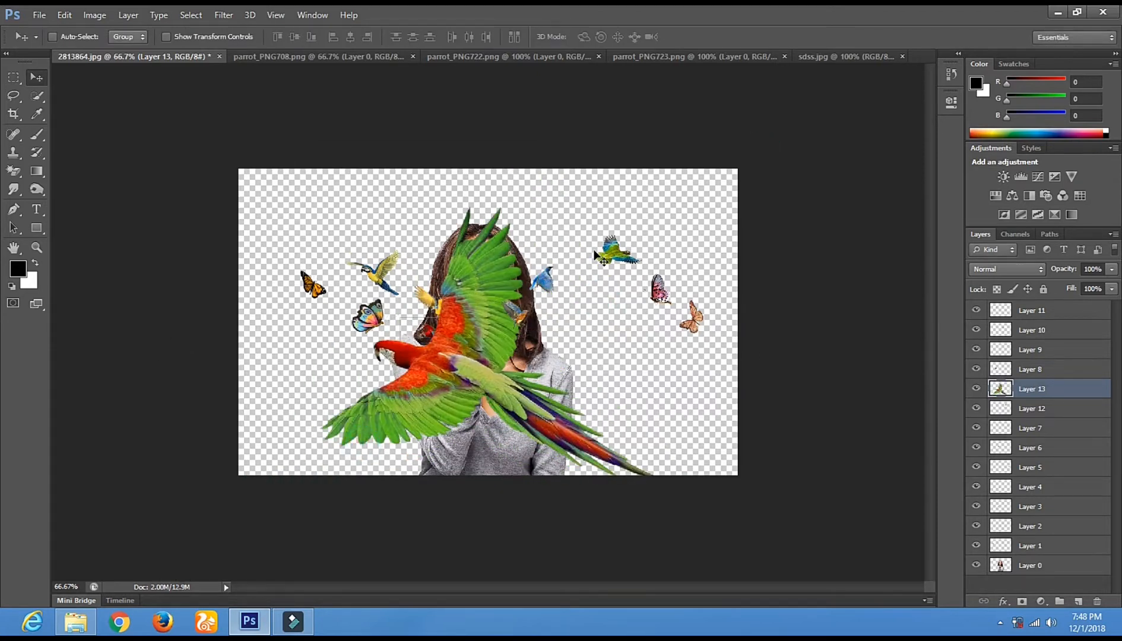
pyautogui.hotkey('ctrl', 't')
pyautogui.moveTo(646, 218); pyautogui.dragTo(360, 360)
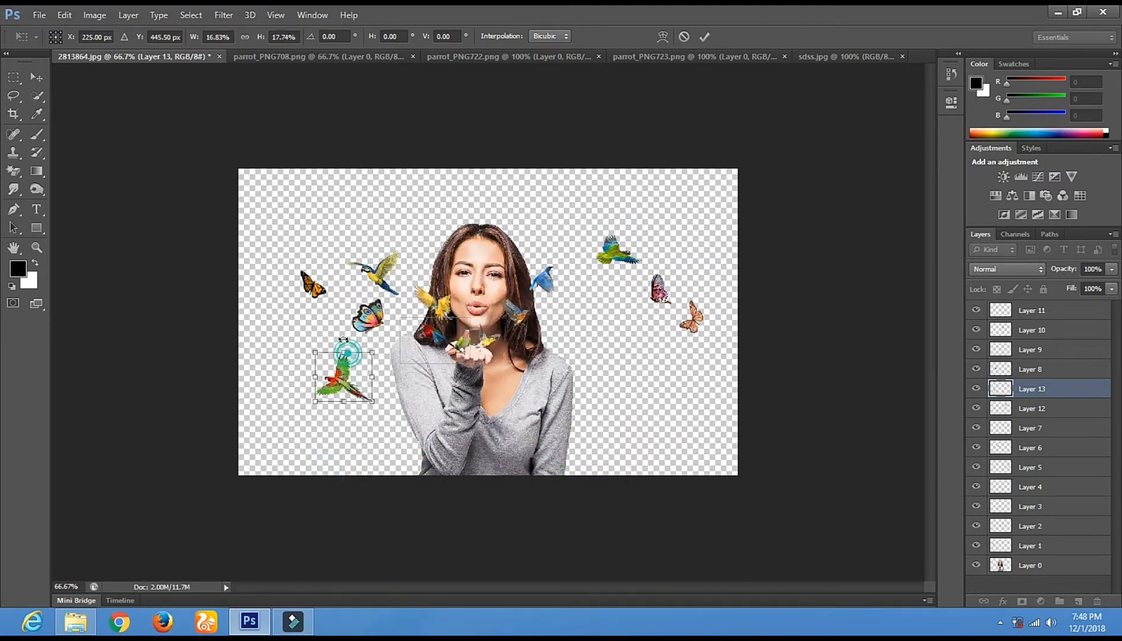
pyautogui.doubleClick(339, 391)
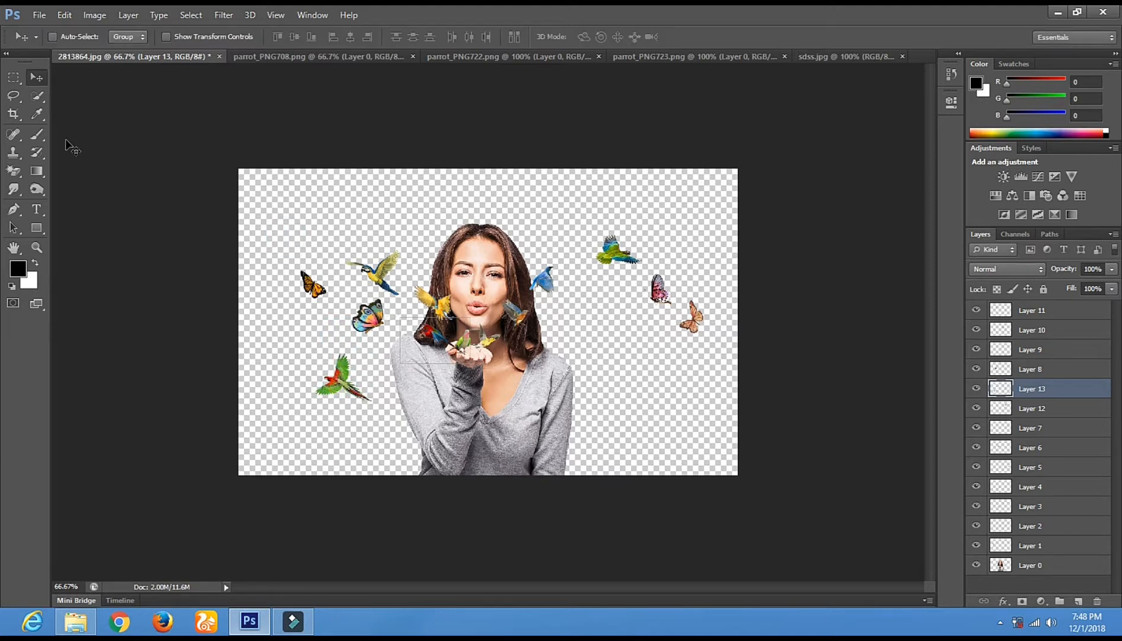
pyautogui.moveTo(331, 359); pyautogui.dragTo(273, 191)
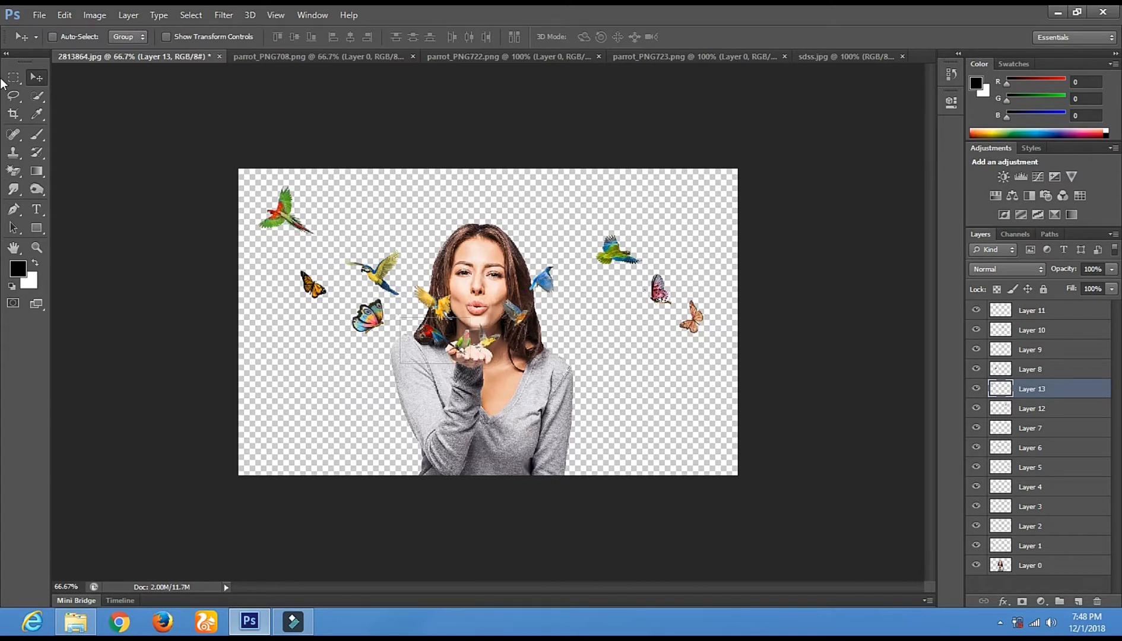
# Close parrot_PNG708.png without saving, and close parrot_PNG722.png, parrot_PNG723.png and sdss.jpg
pyautogui.click(15, 96)
pyautogui.click(258, 55)
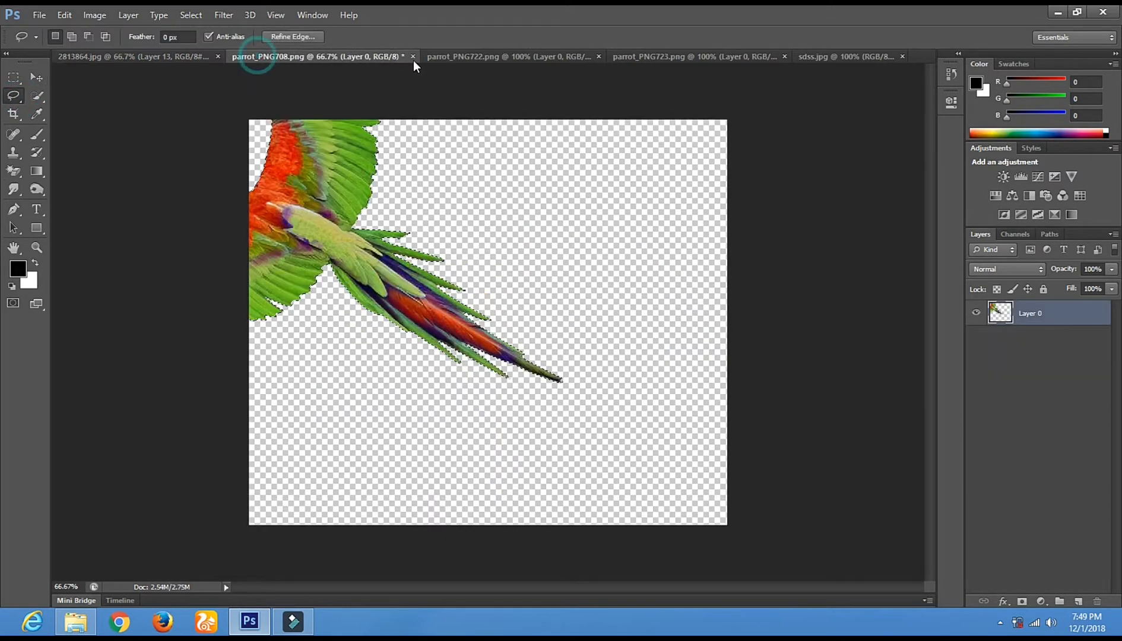
pyautogui.click(413, 57)
pyautogui.click(542, 244)
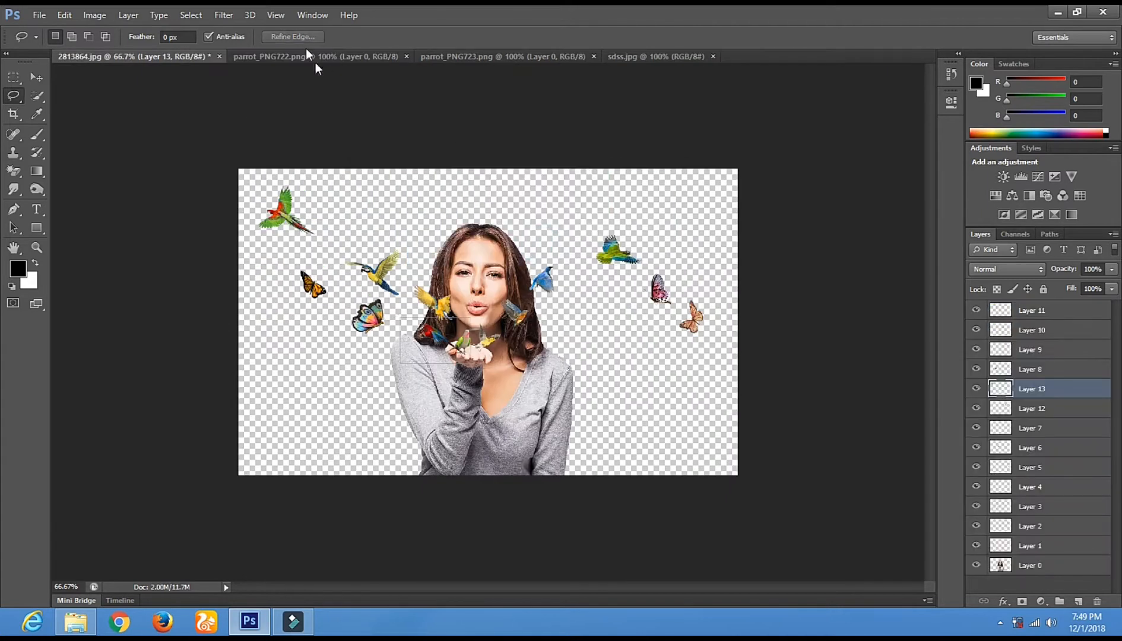
pyautogui.click(406, 56)
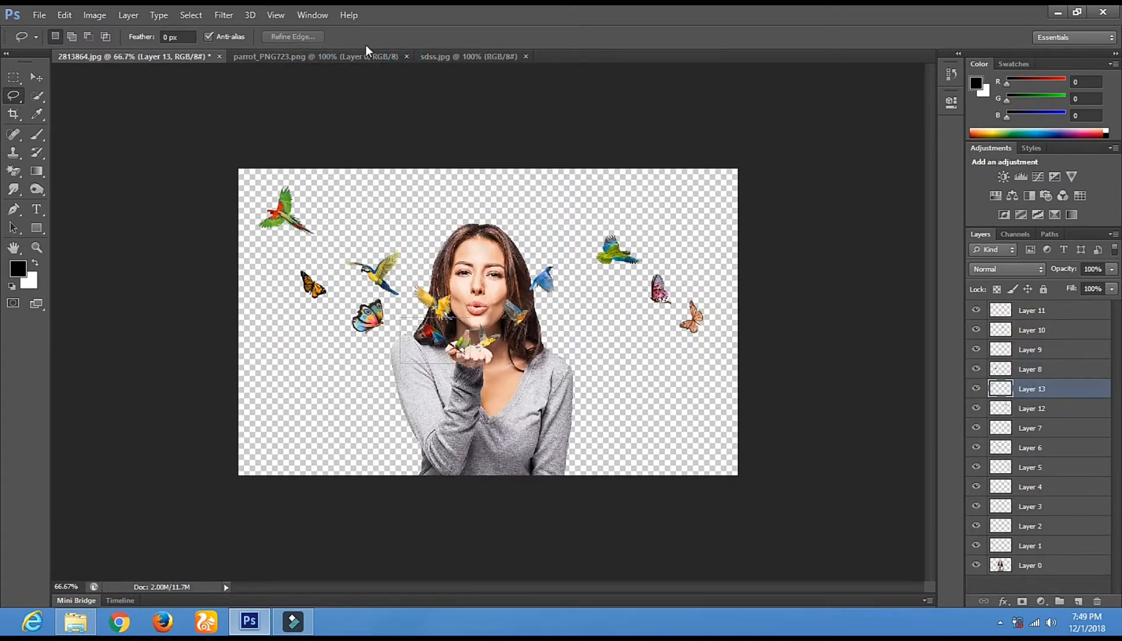
pyautogui.click(326, 58)
pyautogui.click(404, 56)
pyautogui.click(317, 58)
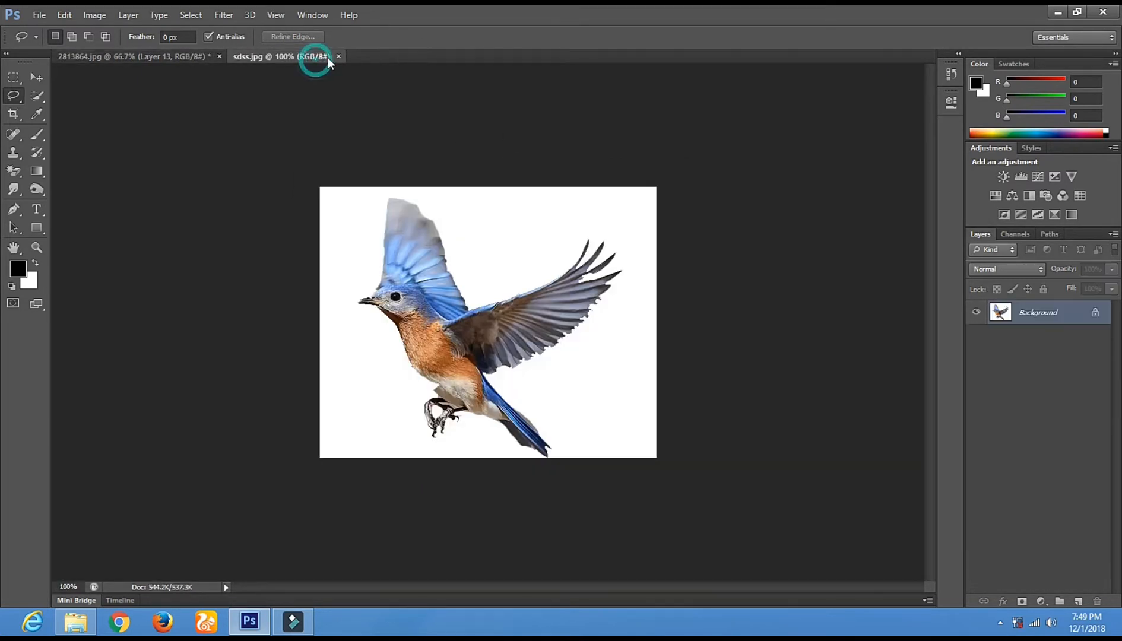
pyautogui.click(339, 56)
# Switch to Chrome, search Google for "wallpaper" and look through the image results
pyautogui.click(121, 623)
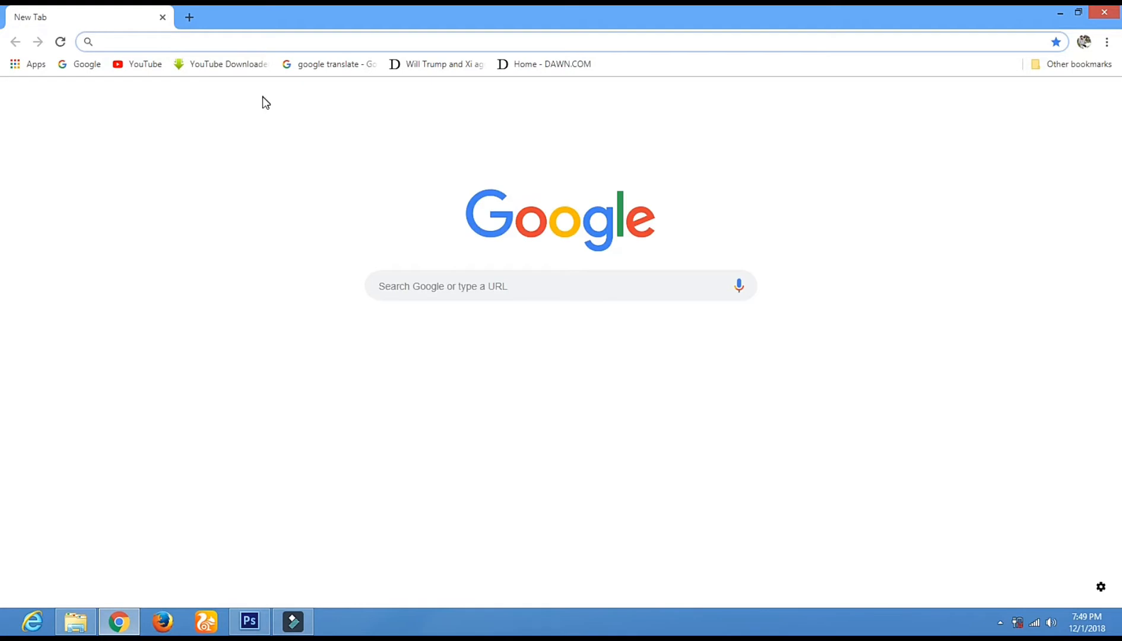
pyautogui.click(93, 64)
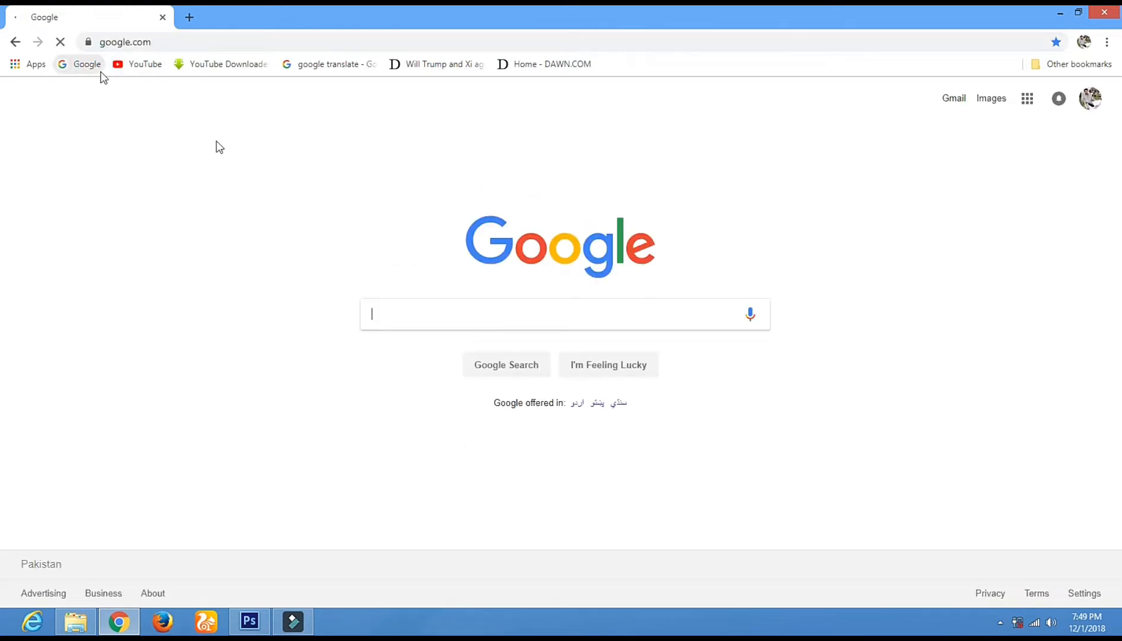
pyautogui.write('wall')
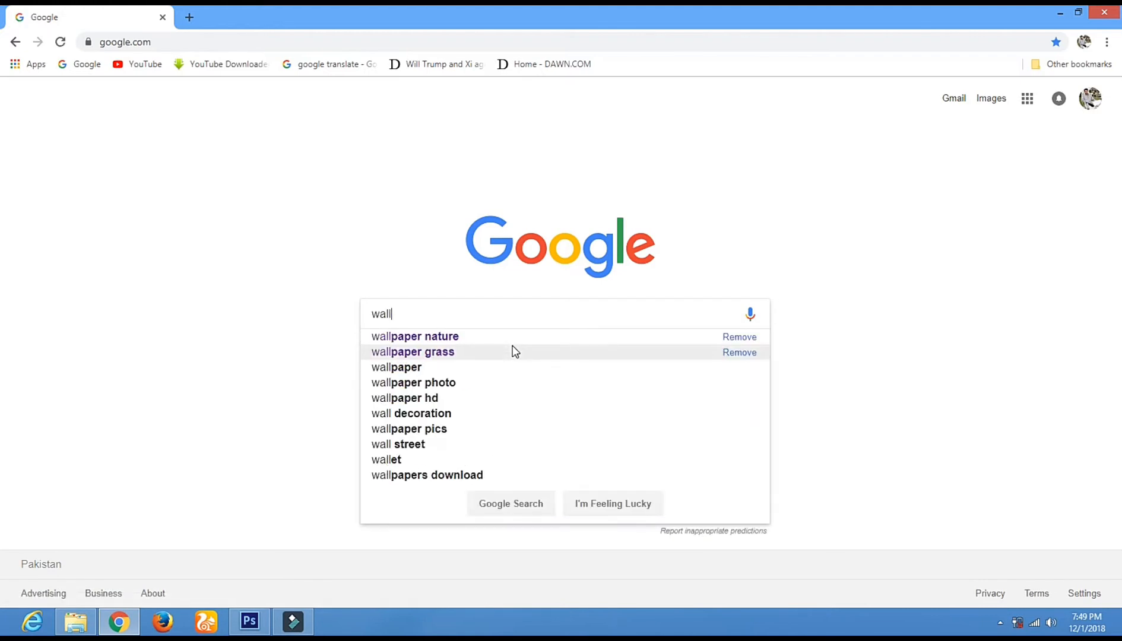
pyautogui.press('Down')
pyautogui.press('Return')
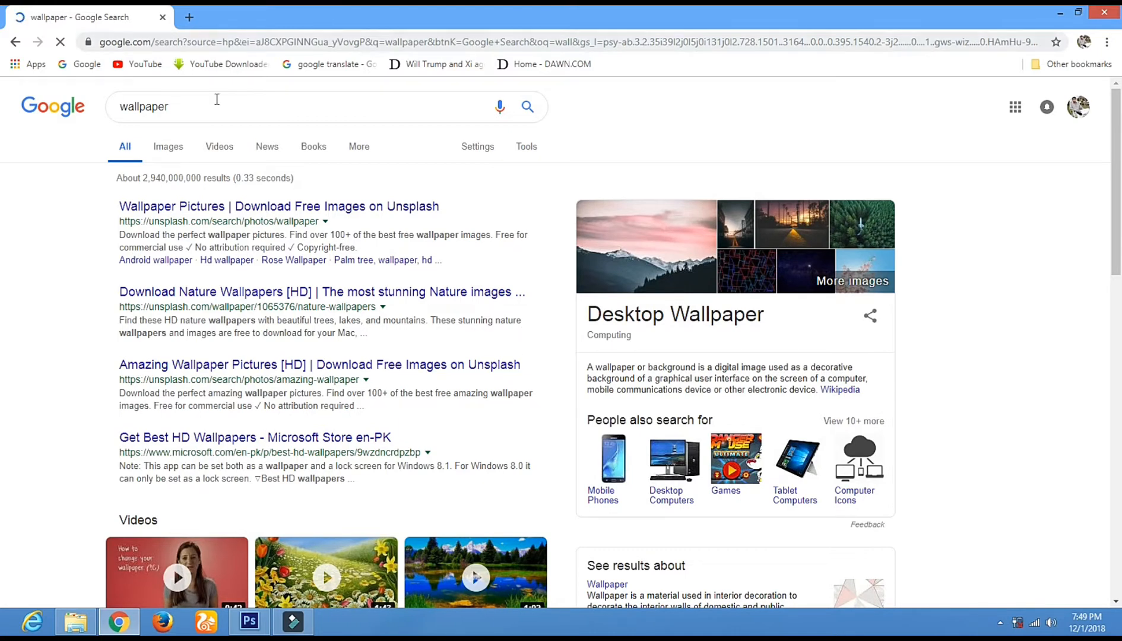
pyautogui.click(174, 146)
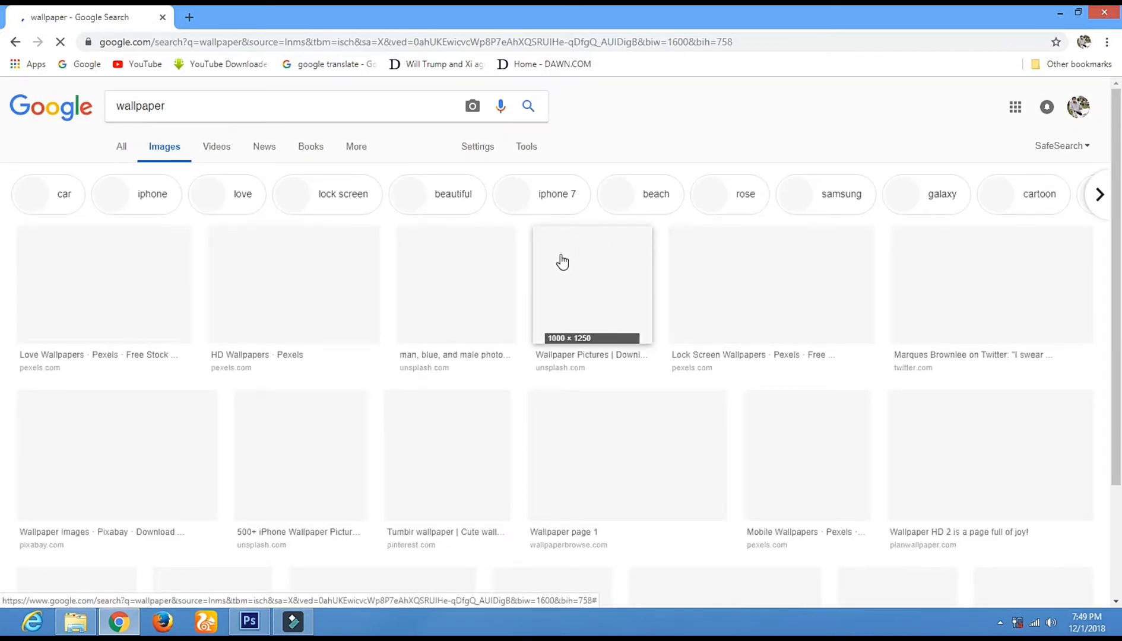
pyautogui.scroll(-3, 383, 380)
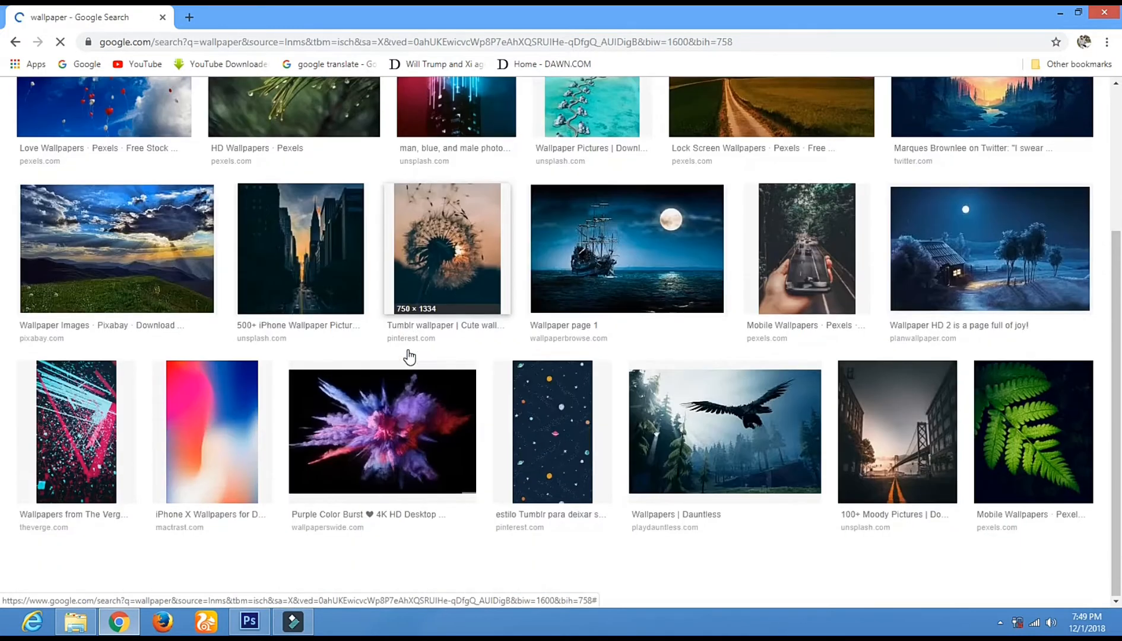
pyautogui.scroll(-6, 409, 356)
pyautogui.scroll(9, 410, 357)
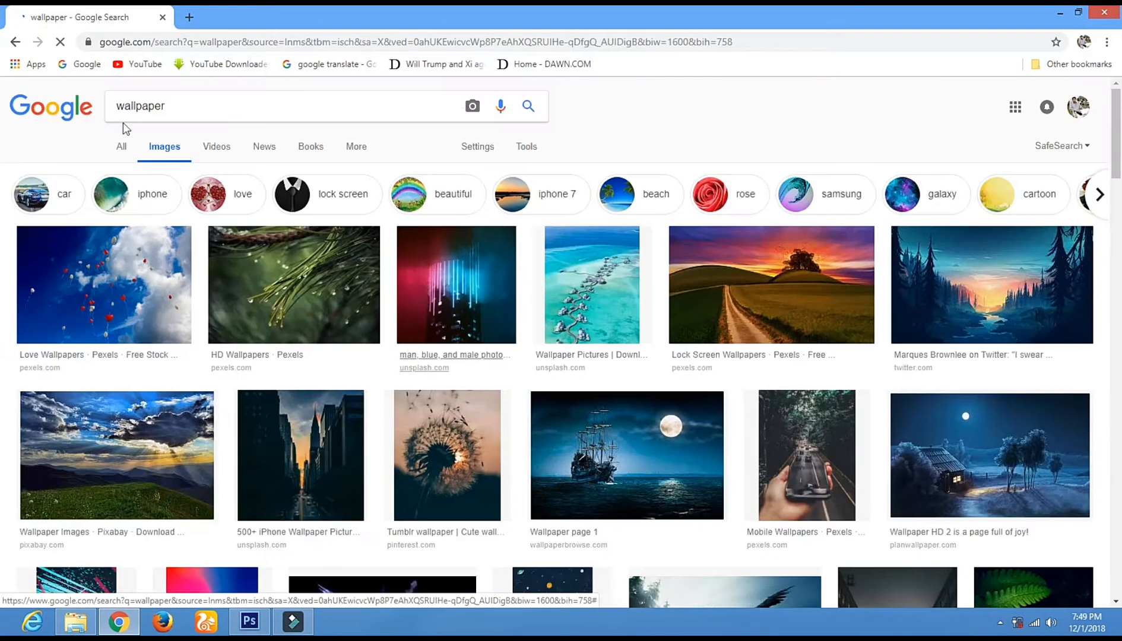
# Refine the image search to "wallpaper grass" and open the preview of the green meadow with thick forest and blue sky
pyautogui.click(186, 110)
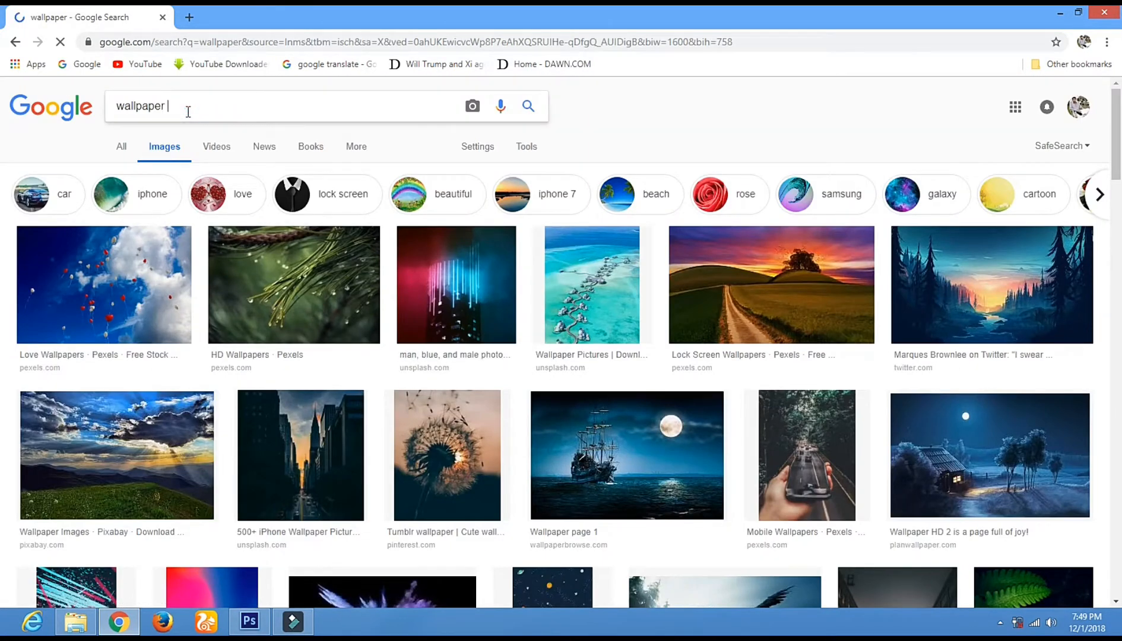
pyautogui.write('grass')
pyautogui.press('Return')
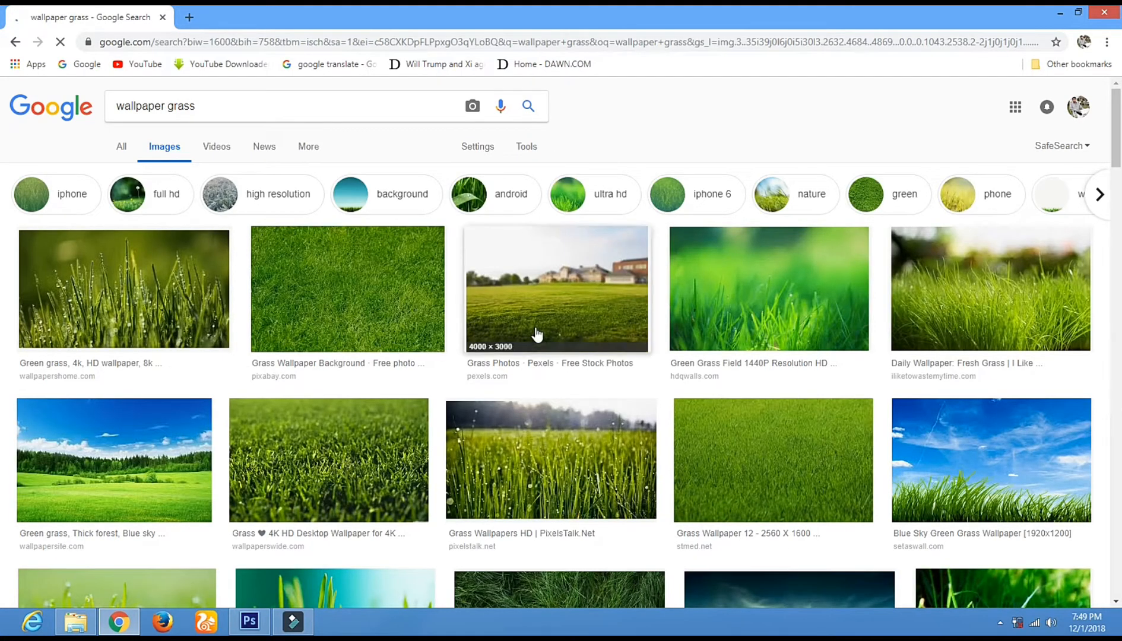
pyautogui.scroll(-2, 534, 333)
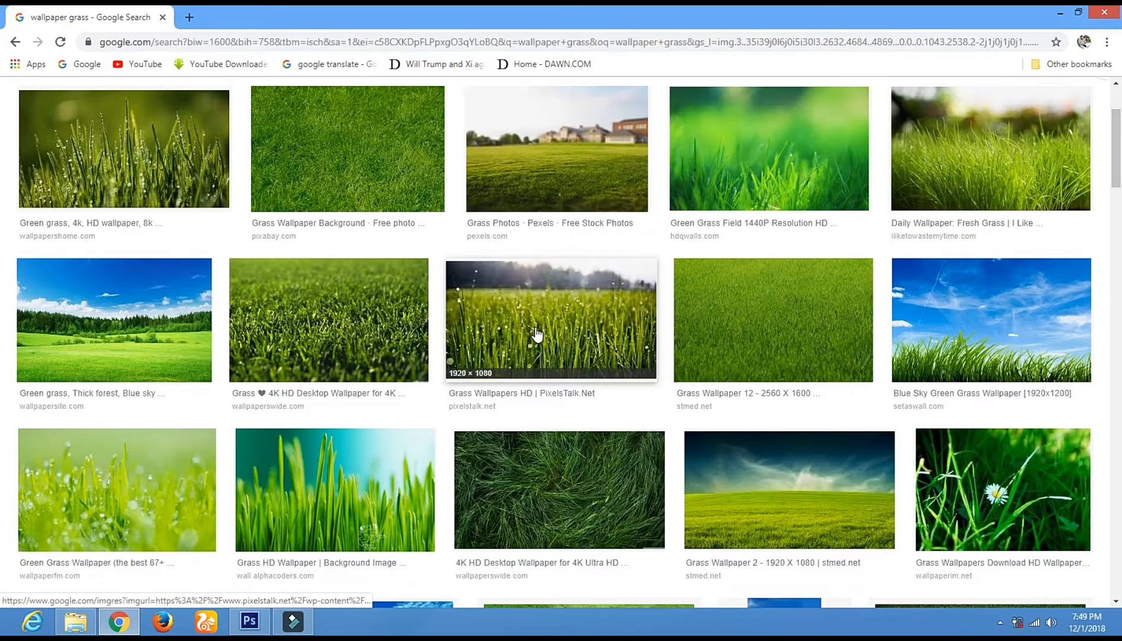
pyautogui.click(143, 321)
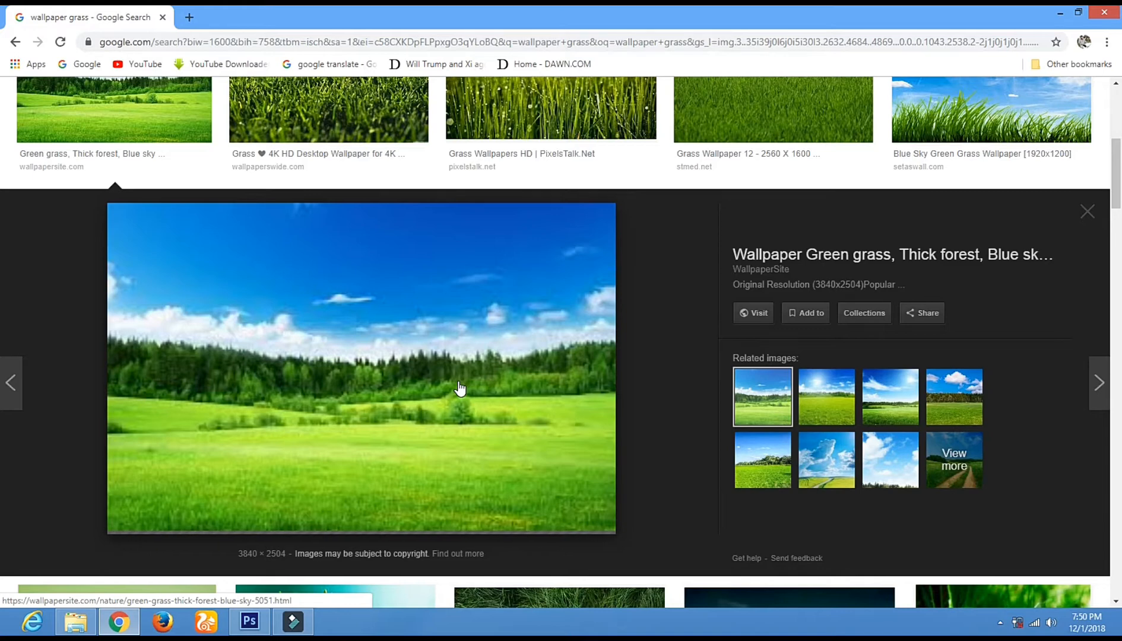
# Compare the other grass wallpaper results with the previewed meadow and forest landscape
pyautogui.scroll(-8, 460, 389)
pyautogui.scroll(9, 389, 501)
pyautogui.scroll(1, 370, 421)
pyautogui.scroll(-6, 439, 345)
pyautogui.scroll(3, 453, 343)
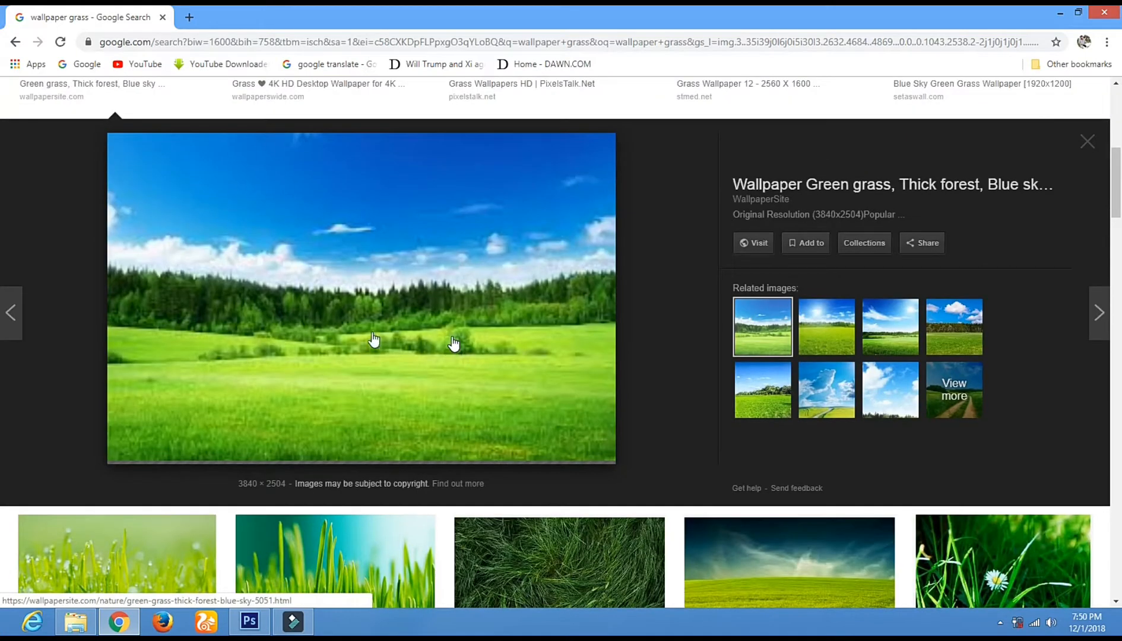
pyautogui.scroll(-8, 358, 275)
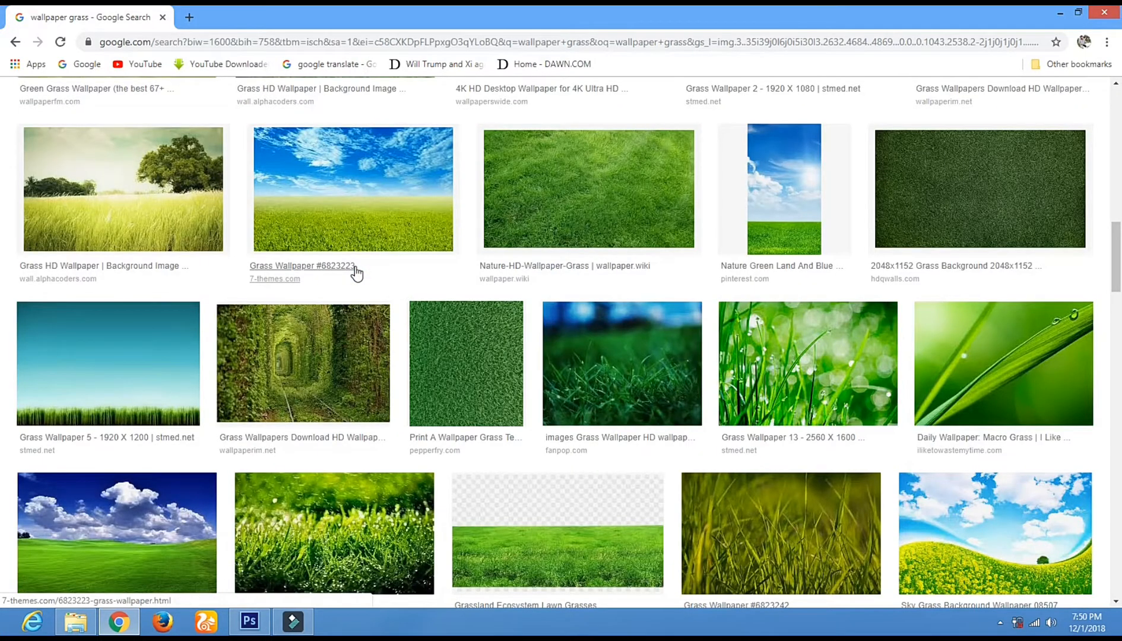
pyautogui.scroll(8, 356, 273)
pyautogui.scroll(-10, 356, 274)
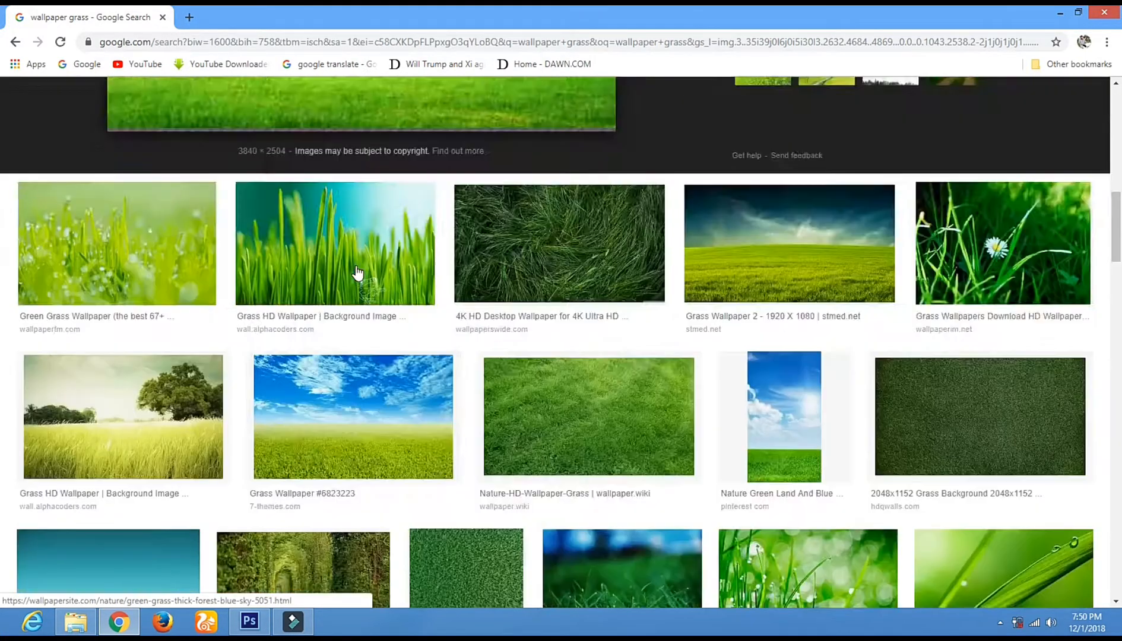
pyautogui.scroll(11, 357, 273)
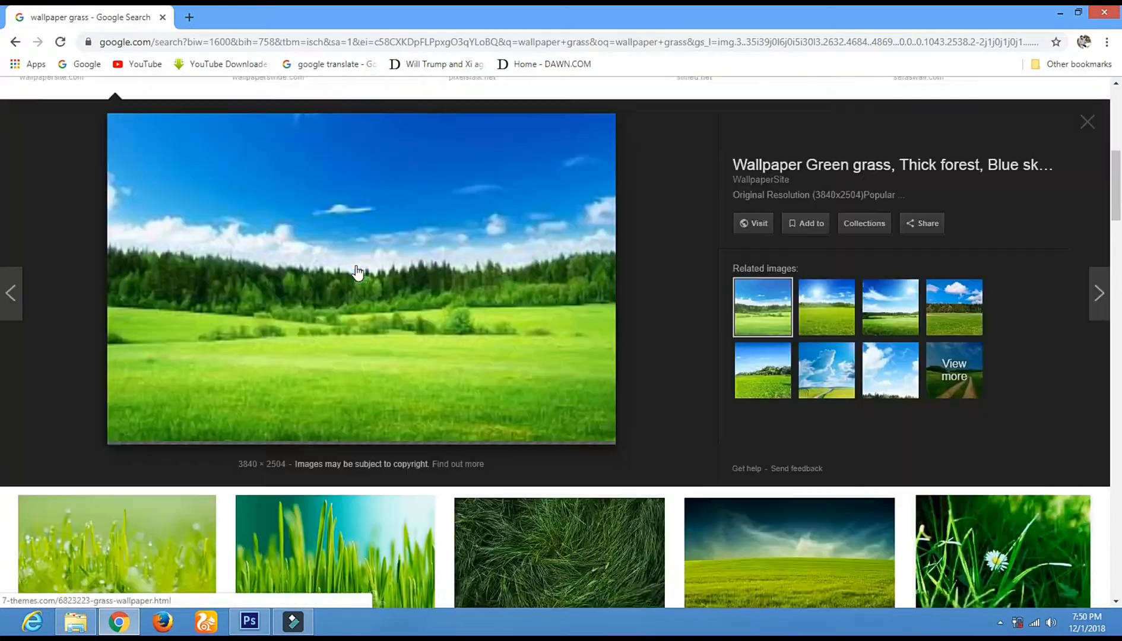
# Save the previewed meadow landscape image as download.jpg
pyautogui.rightClick(243, 205)
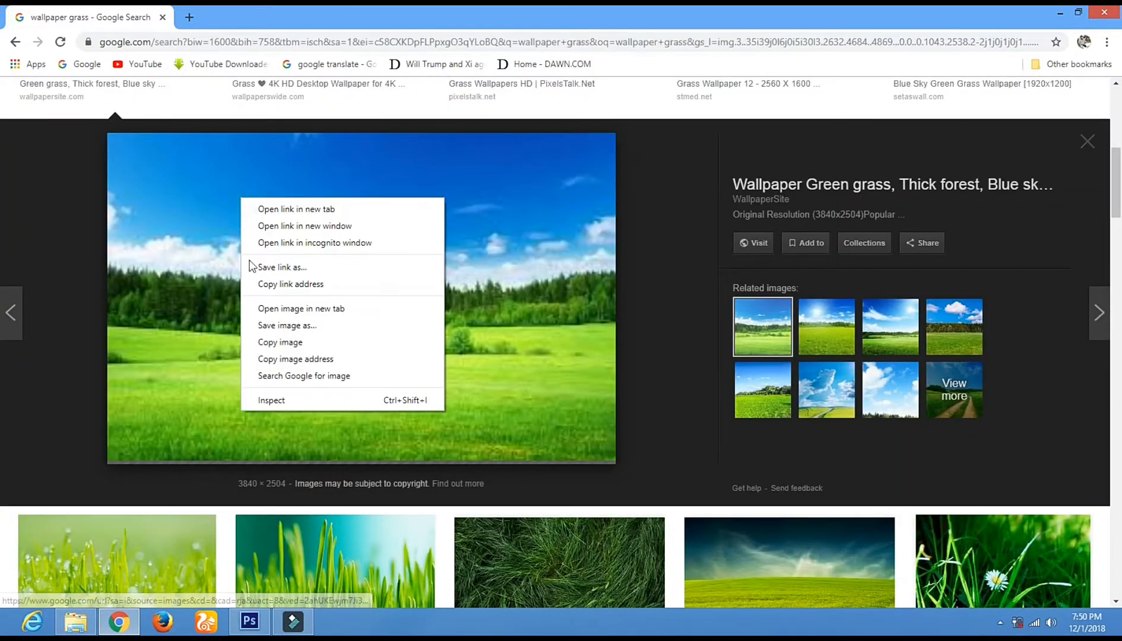
pyautogui.click(309, 327)
pyautogui.click(441, 321)
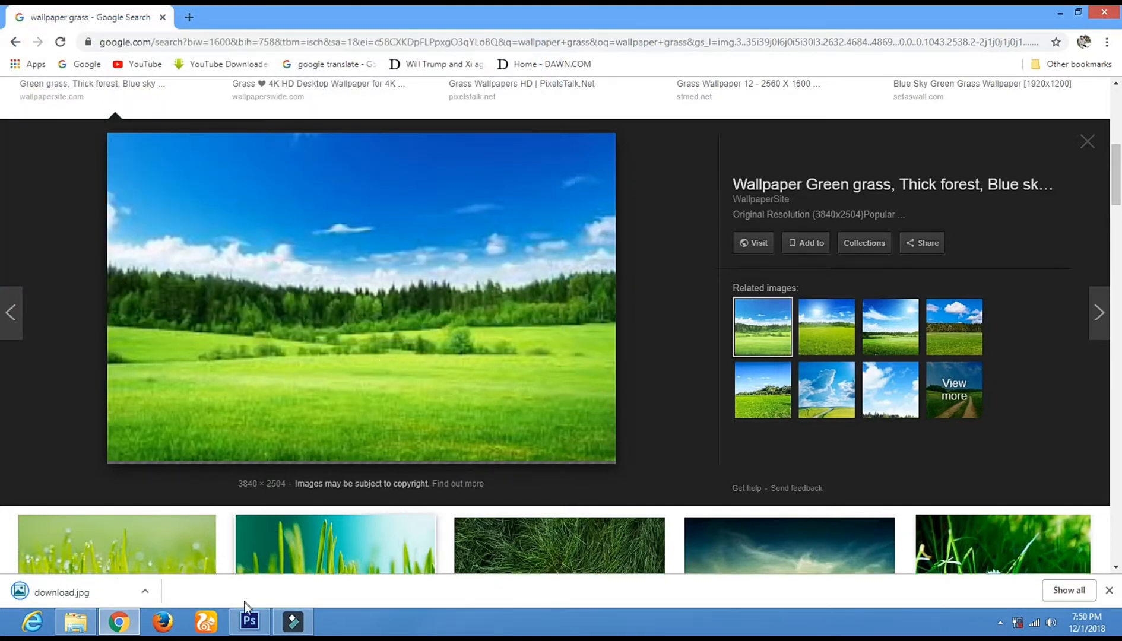
# Switch to Photoshop and open download.jpg from the Desktop
pyautogui.click(249, 622)
pyautogui.click(38, 18)
pyautogui.click(42, 33)
pyautogui.click(398, 208)
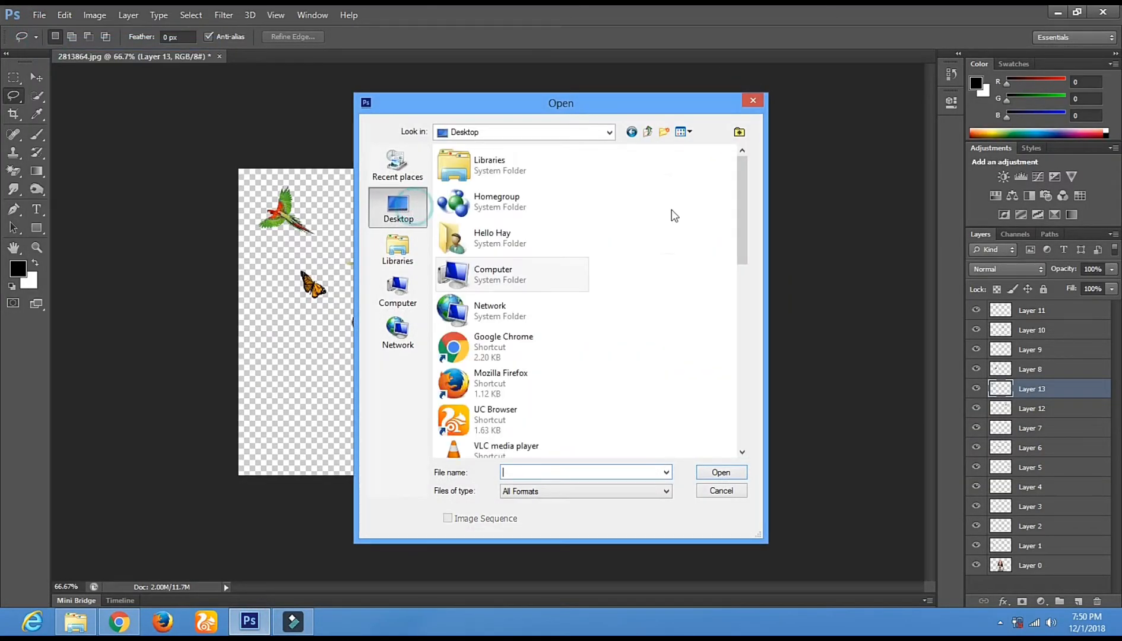
pyautogui.moveTo(738, 206); pyautogui.dragTo(749, 398)
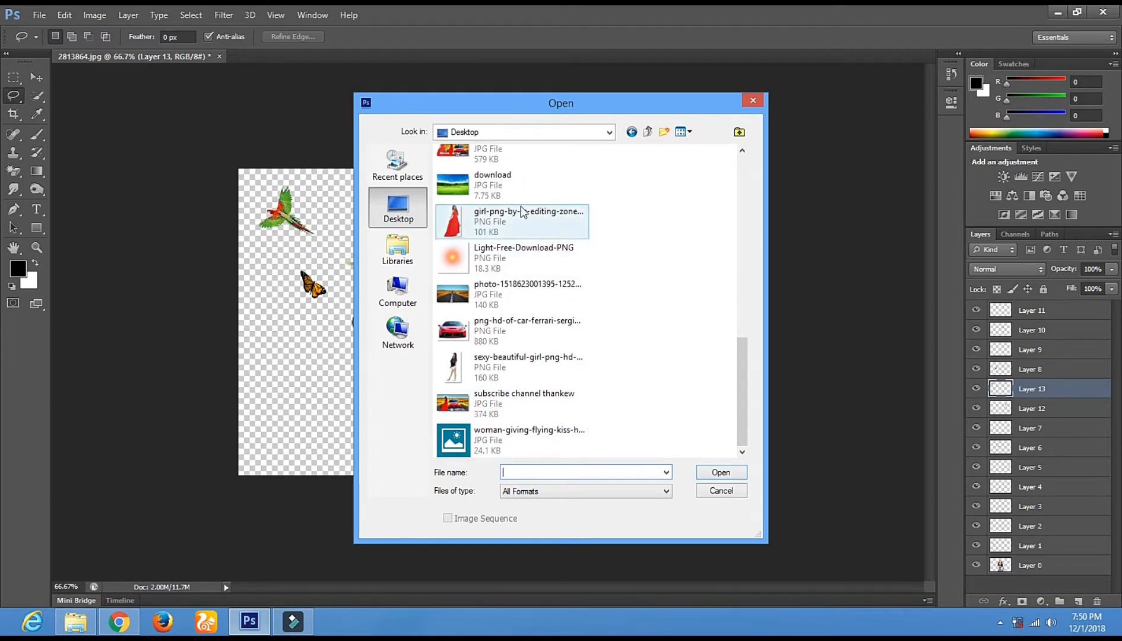
pyautogui.click(514, 184)
pyautogui.doubleClick(520, 184)
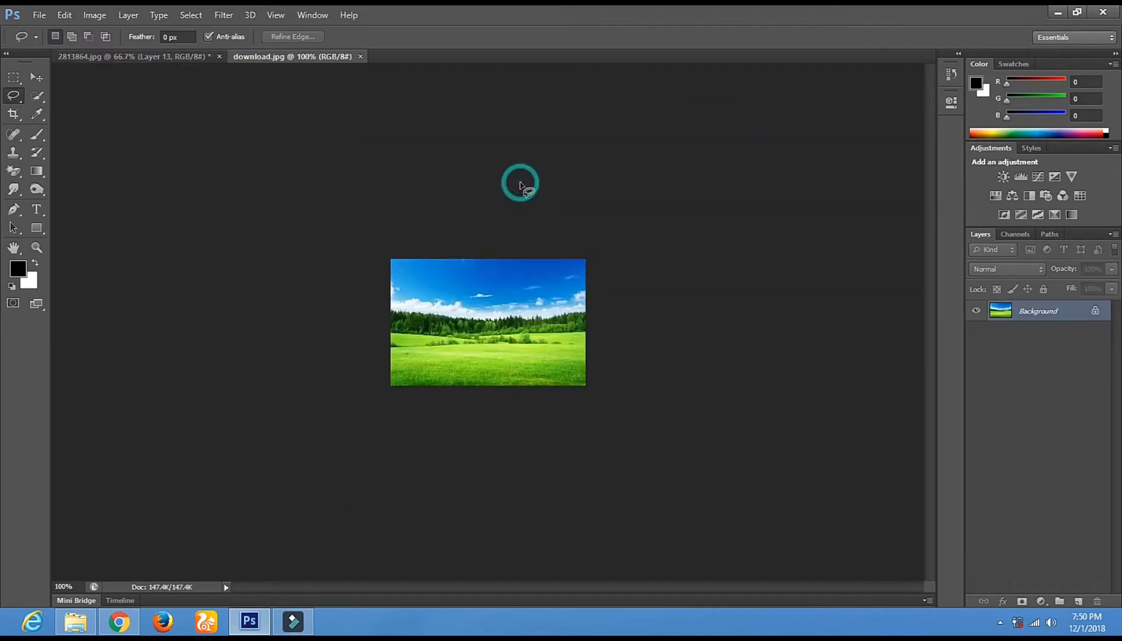
pyautogui.click(13, 79)
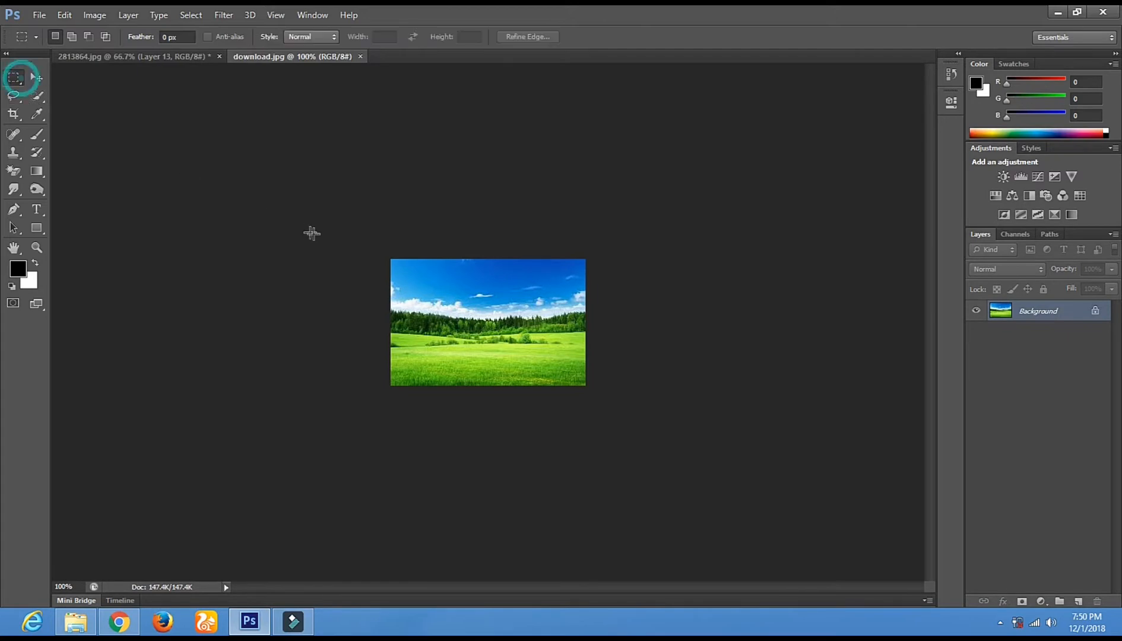
pyautogui.click(704, 389)
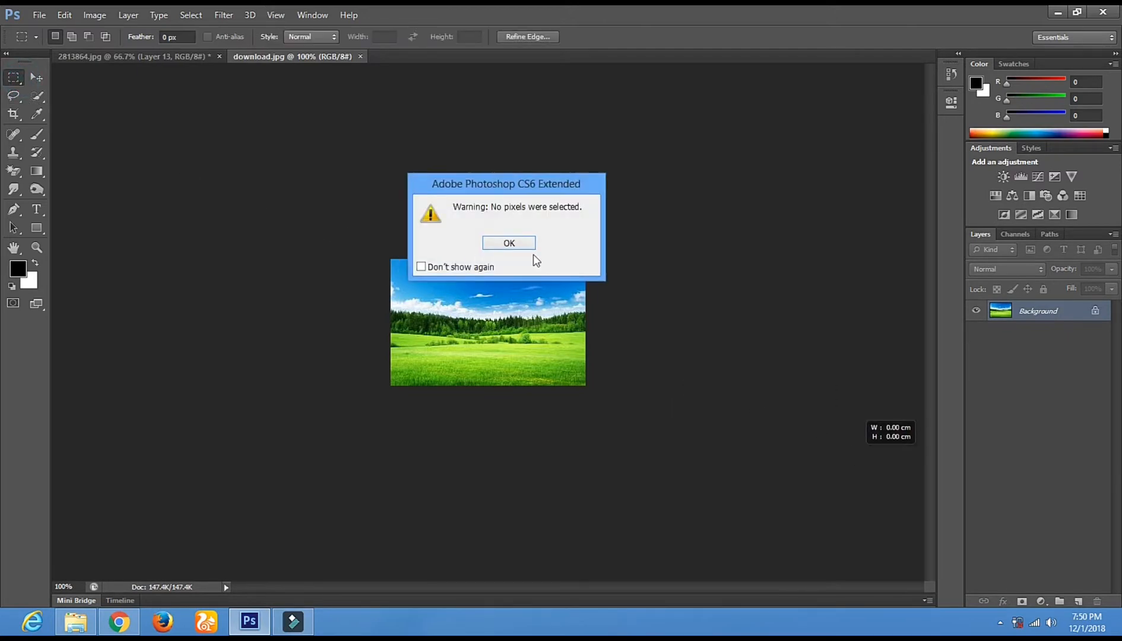
pyautogui.click(509, 243)
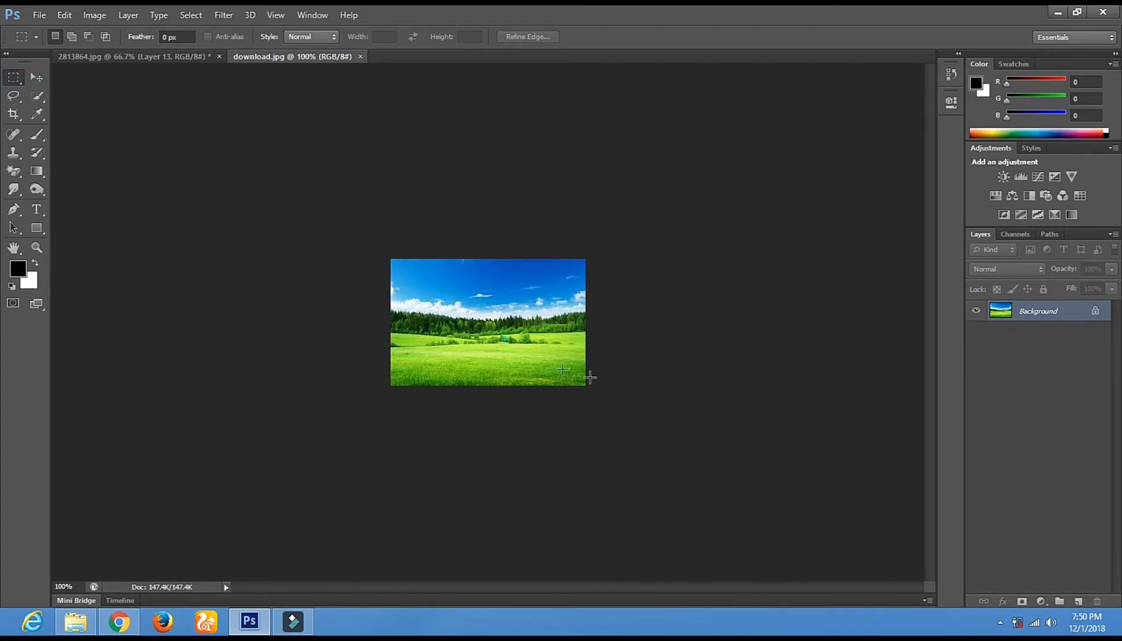
pyautogui.click(618, 384)
pyautogui.click(510, 243)
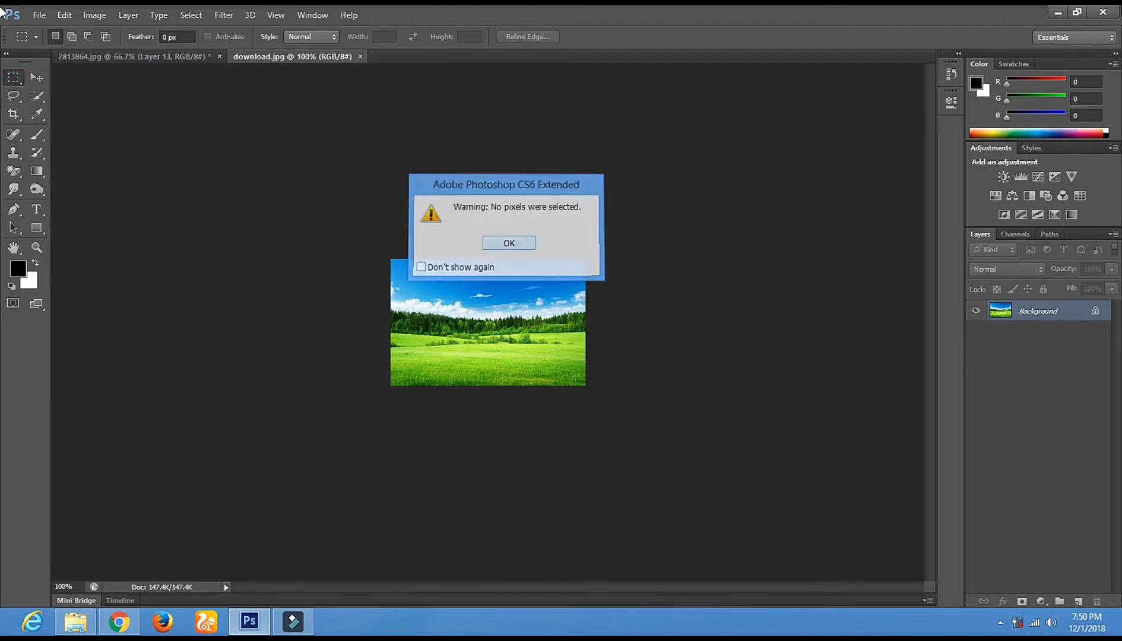
# Select the entire landscape image and try to move it into 2813864.jpg, keeping the red and green macaw in its upper-left spot
pyautogui.hotkey('ctrl', 'a')
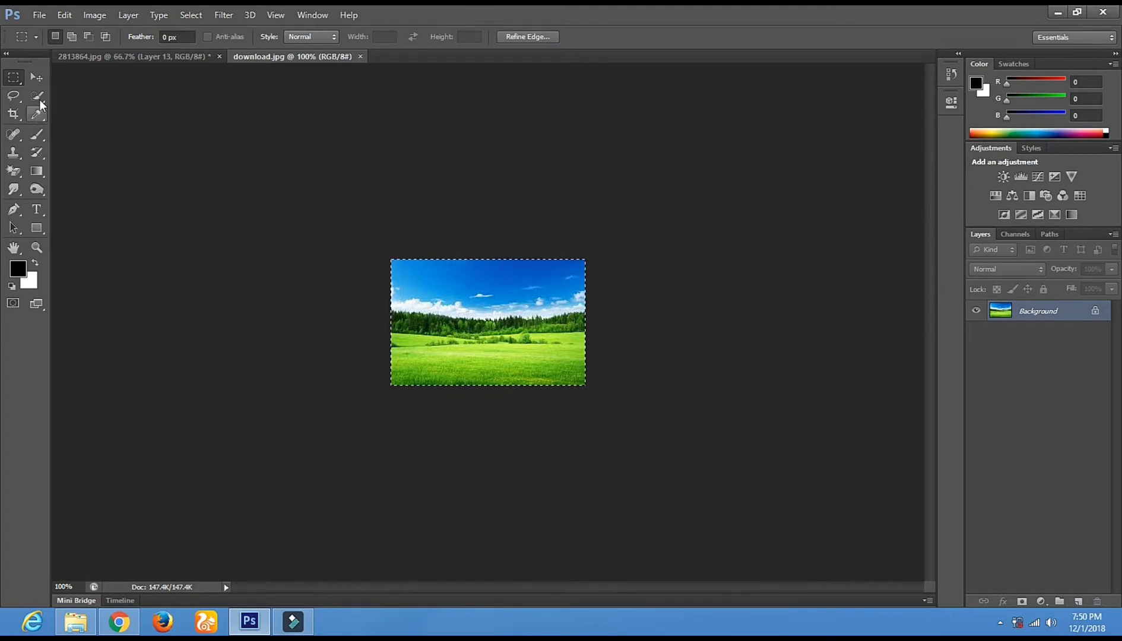
pyautogui.click(33, 75)
pyautogui.click(366, 235)
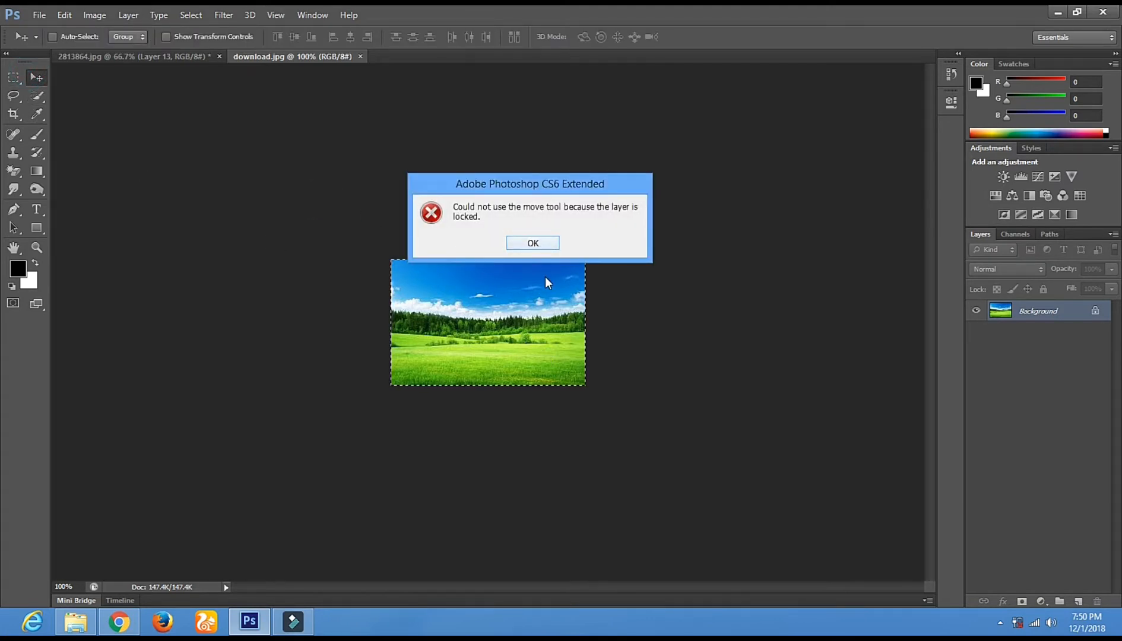
pyautogui.click(544, 251)
pyautogui.moveTo(545, 328); pyautogui.dragTo(325, 391)
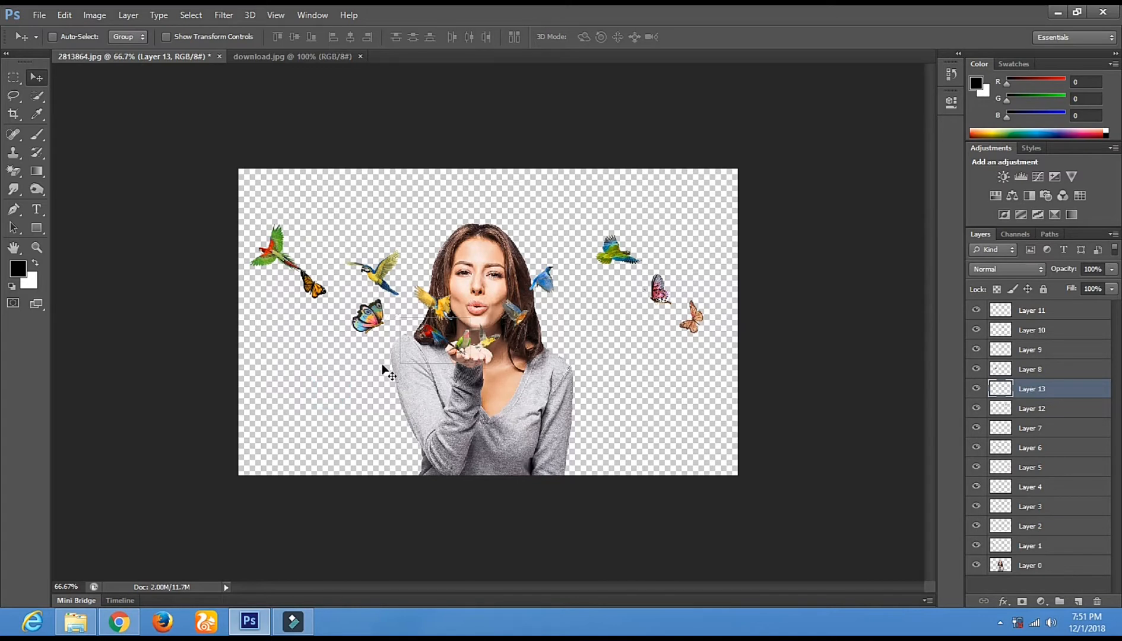
pyautogui.moveTo(247, 244); pyautogui.dragTo(259, 207)
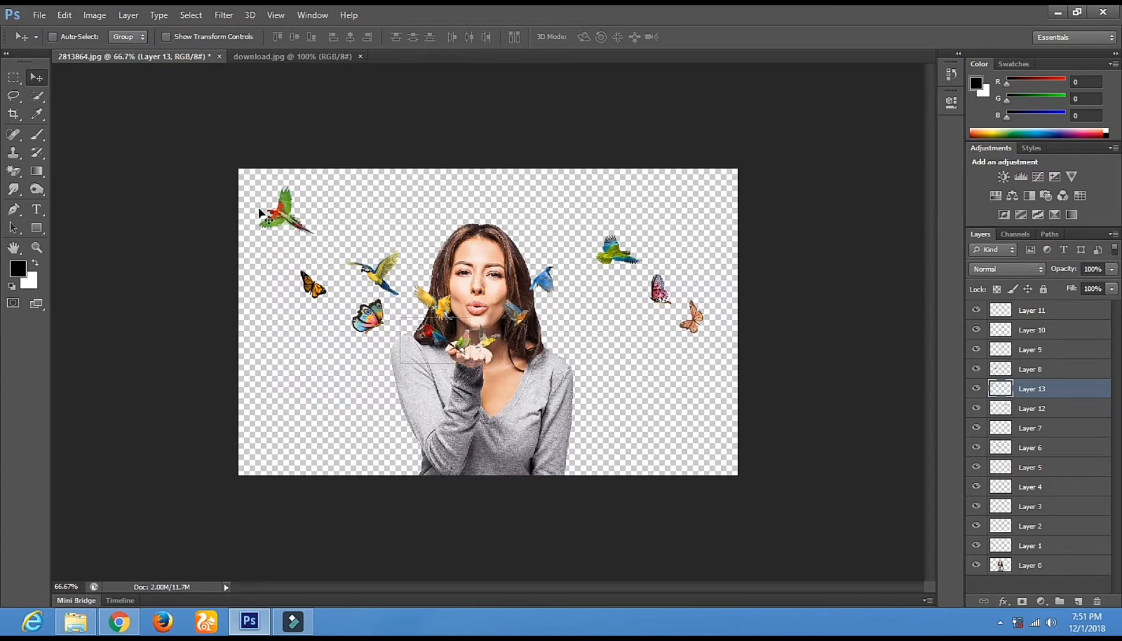
# Copy the selected landscape from download.jpg into 2813864.jpg and place it in the canvas's lower-left corner
pyautogui.click(266, 55)
pyautogui.click(30, 77)
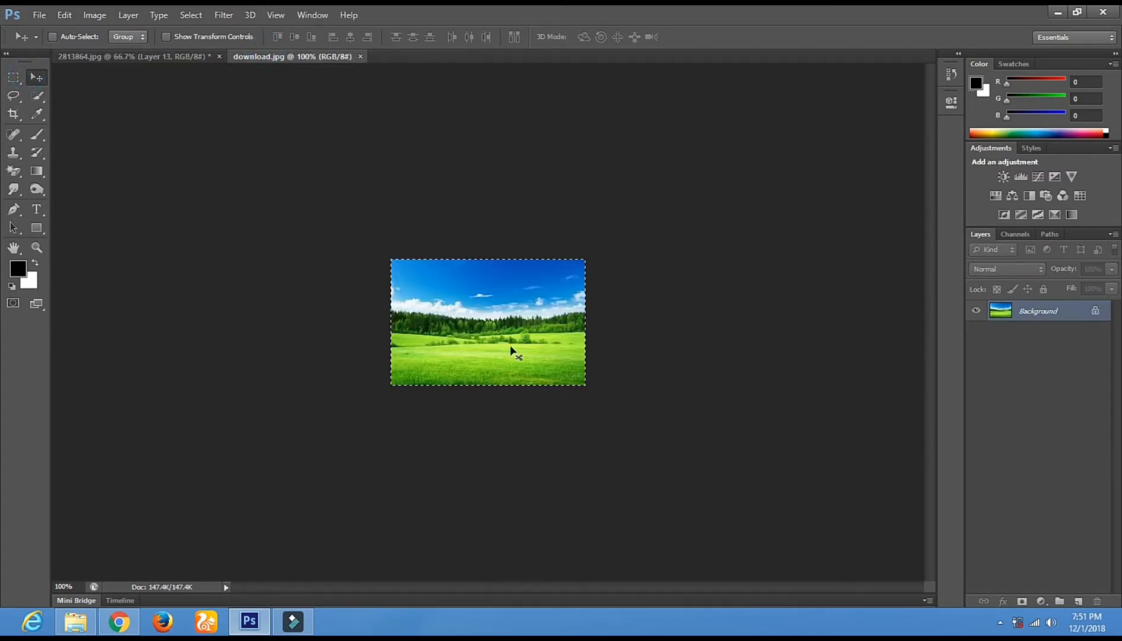
pyautogui.moveTo(549, 330); pyautogui.dragTo(297, 383)
pyautogui.moveTo(287, 316); pyautogui.dragTo(288, 305)
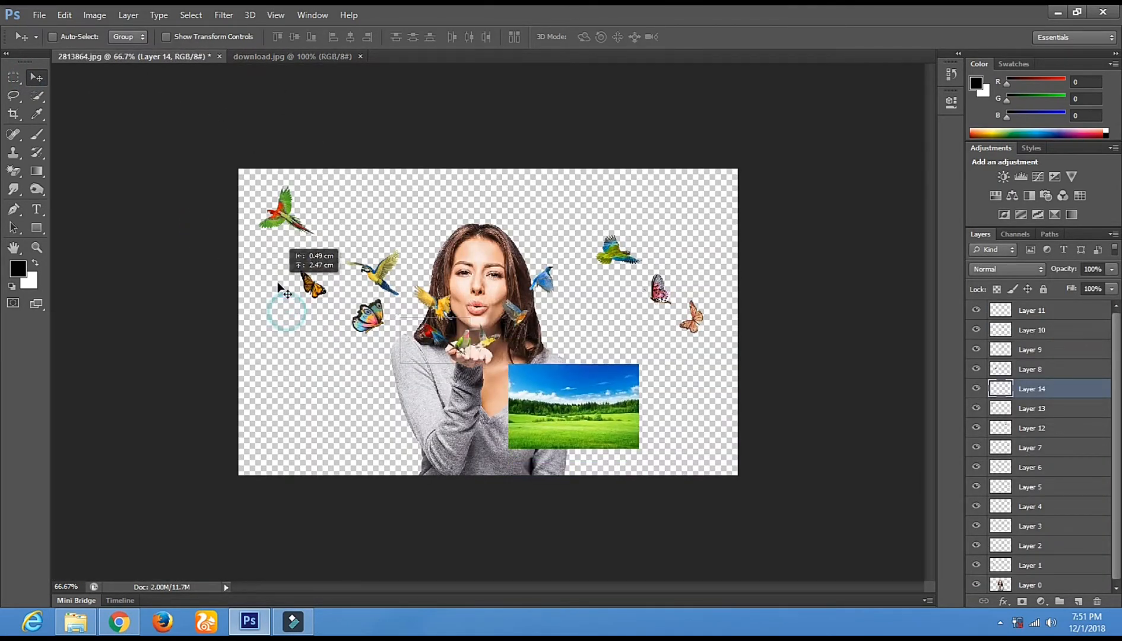
pyautogui.moveTo(646, 376); pyautogui.dragTo(343, 416)
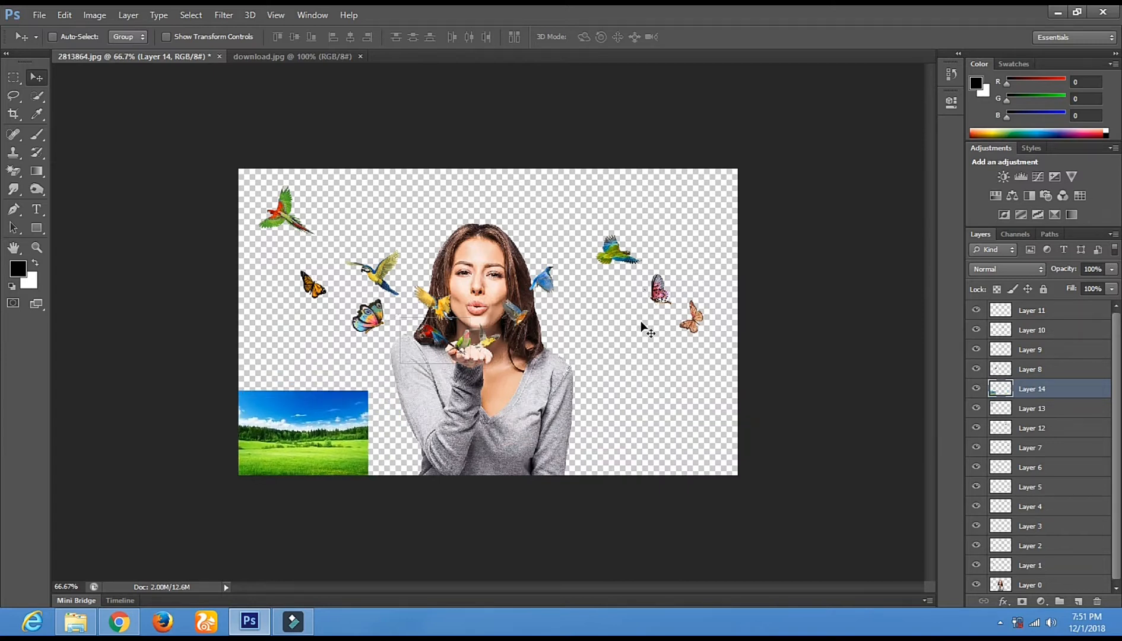
# Scale the landscape to about 384% width and 362% height so it fills the whole canvas
pyautogui.hotkey('ctrl', 't')
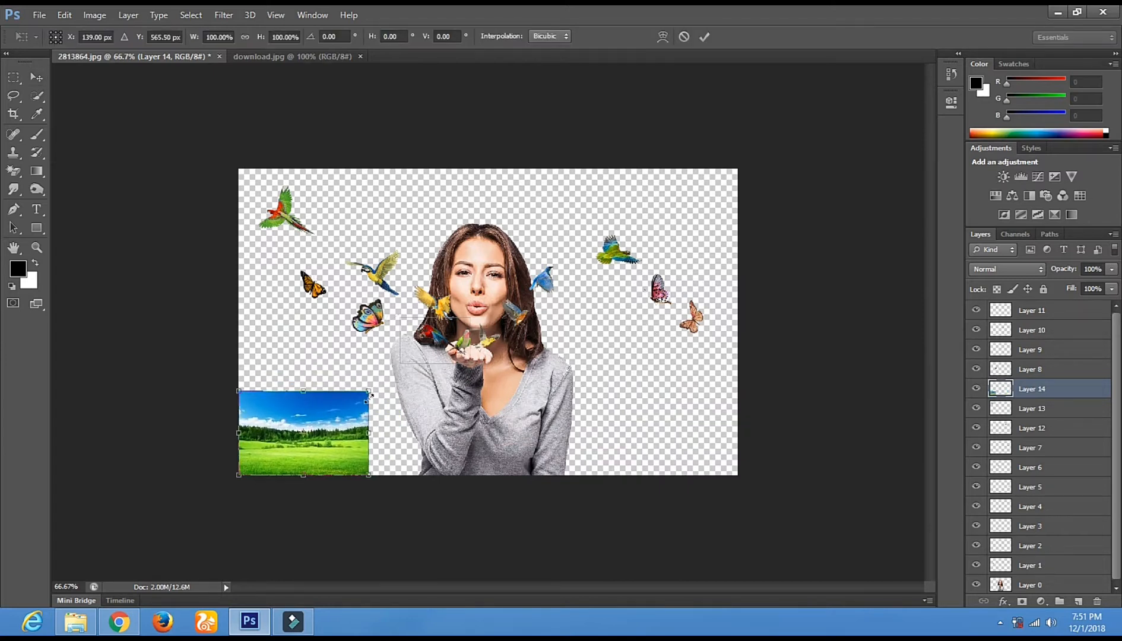
pyautogui.moveTo(375, 385); pyautogui.dragTo(742, 162)
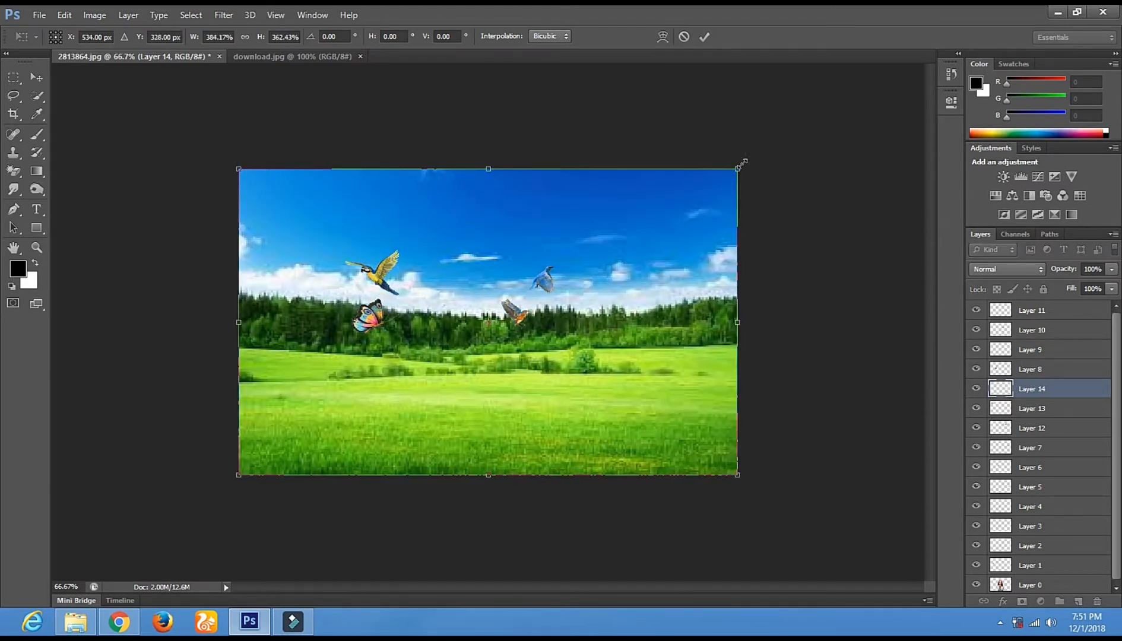
pyautogui.press('Return')
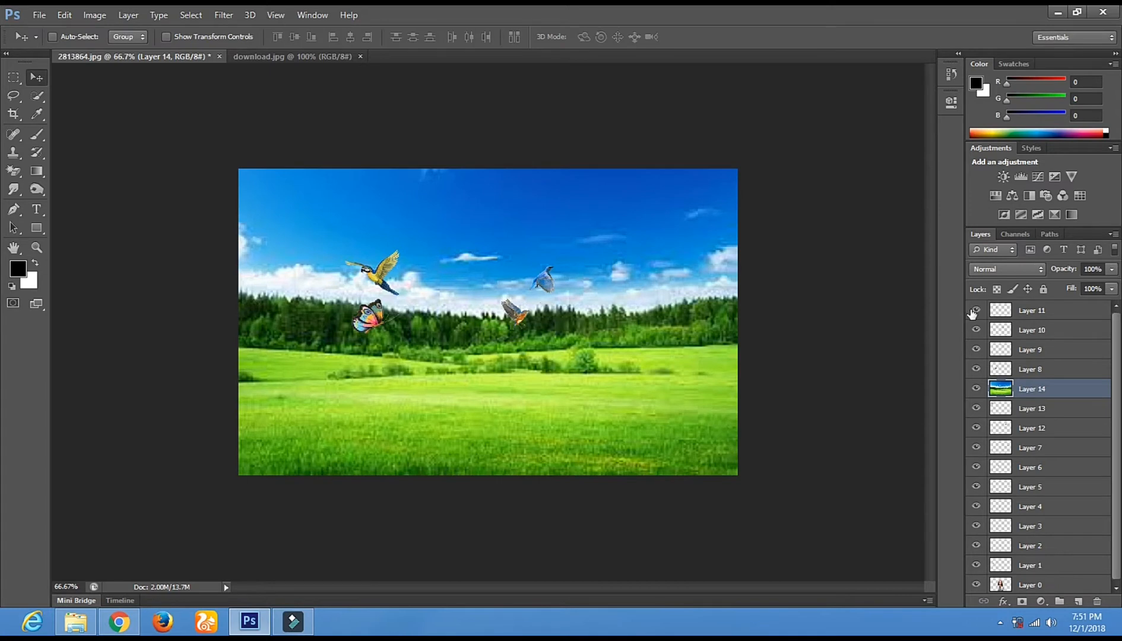
# Move the landscape layer below Layer 12, Layer 6 below Layer 5, and Layer 4 below Layer 3
pyautogui.moveTo(1031, 390); pyautogui.dragTo(1022, 433)
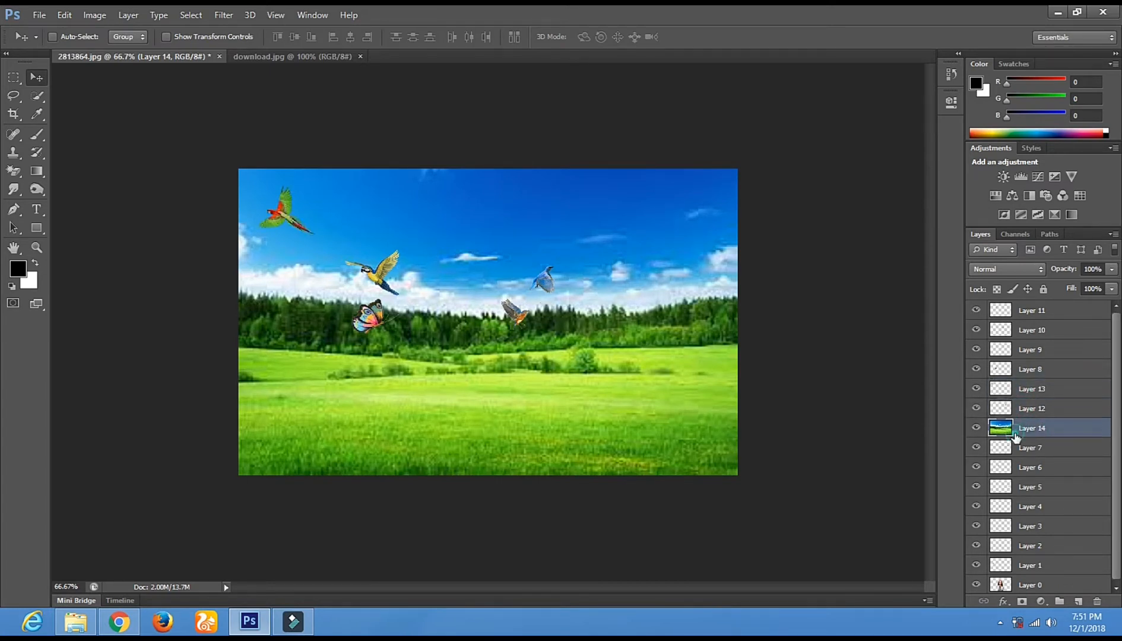
pyautogui.click(1027, 447)
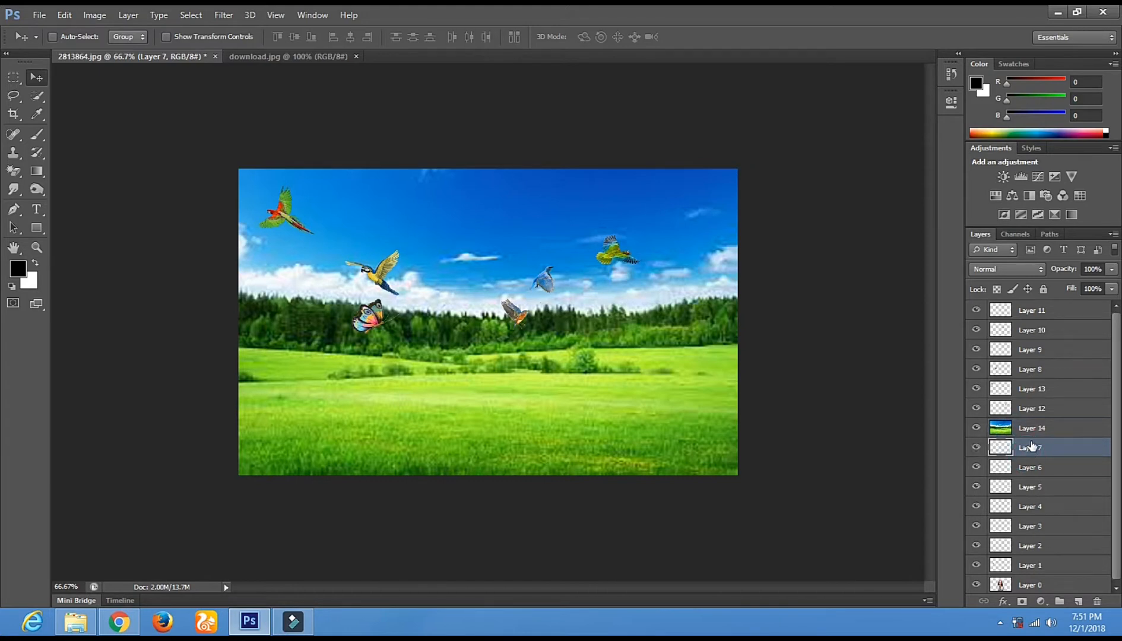
pyautogui.click(1024, 472)
pyautogui.click(1032, 461)
pyautogui.moveTo(1035, 468); pyautogui.dragTo(1030, 496)
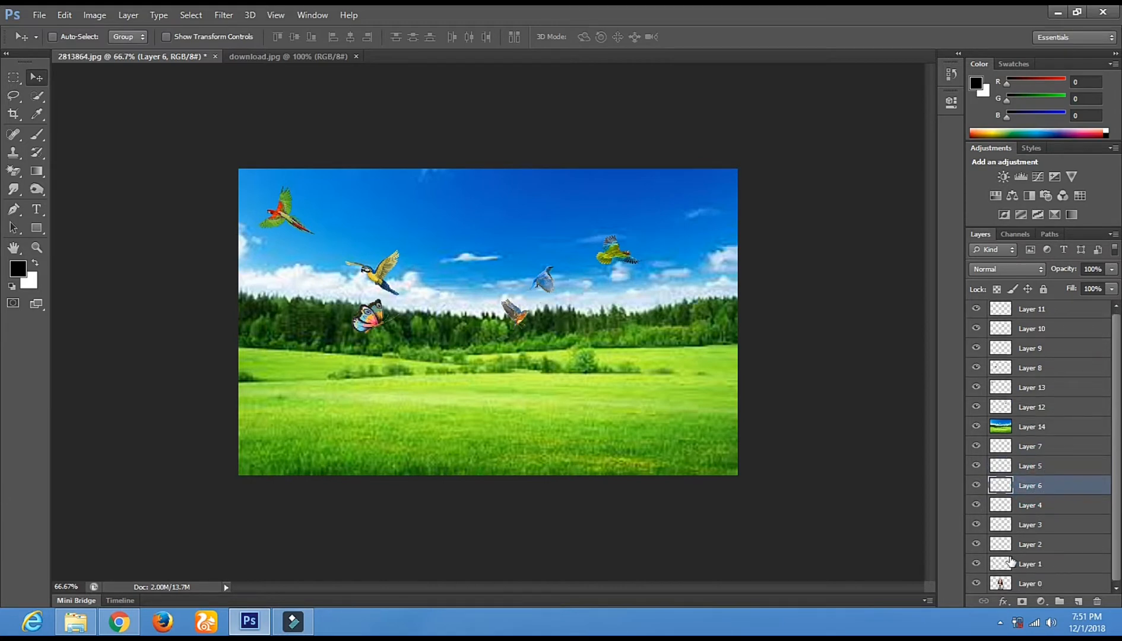
pyautogui.moveTo(1011, 503); pyautogui.dragTo(1015, 533)
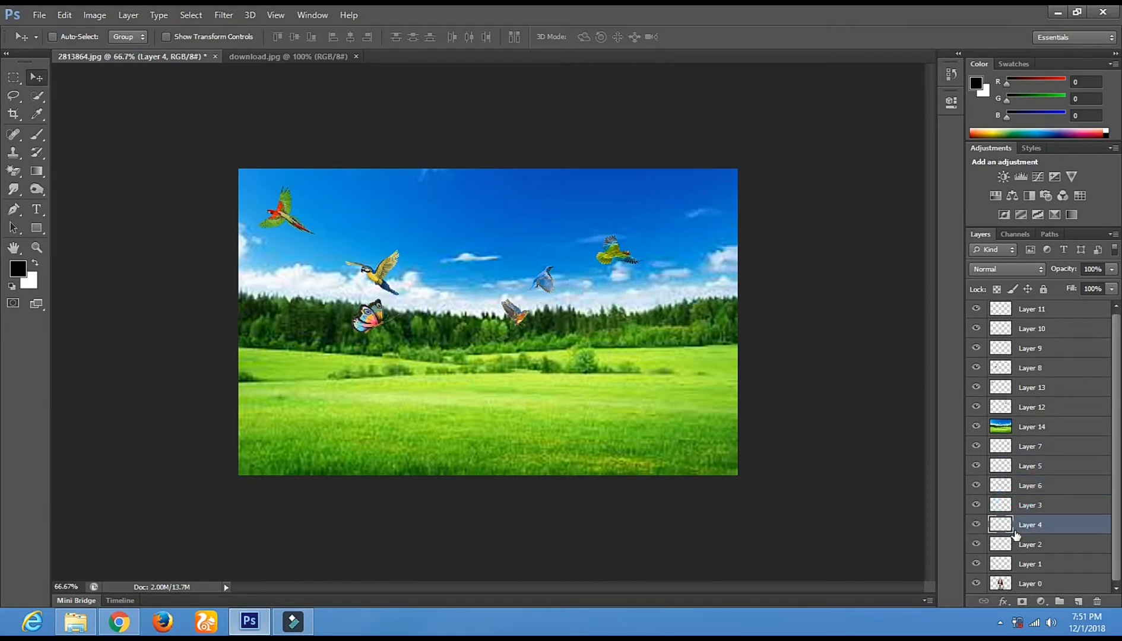
# Move Layer 1 below Layer 0 in the layer stack, leaving its layer style settings unchanged
pyautogui.doubleClick(1009, 561)
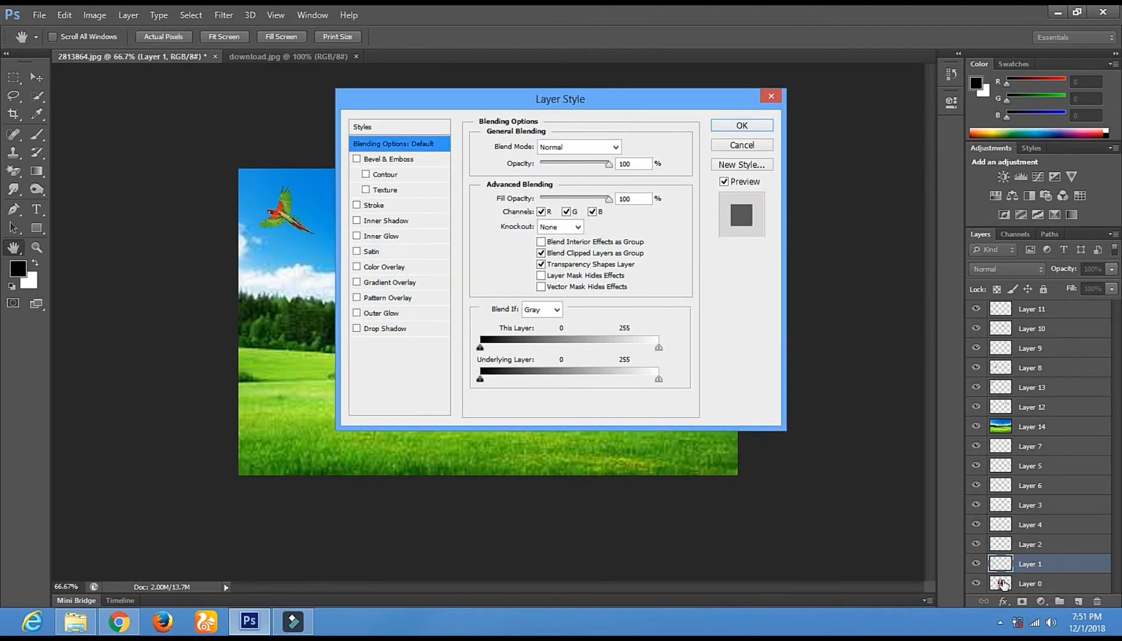
pyautogui.click(740, 145)
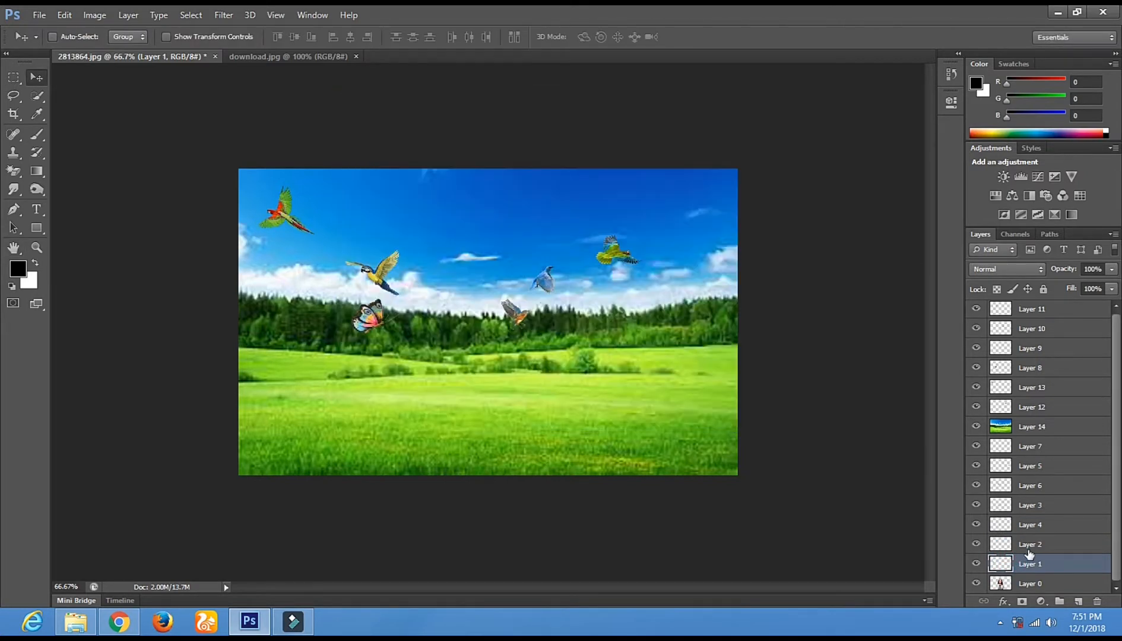
pyautogui.moveTo(1012, 569); pyautogui.dragTo(1013, 591)
pyautogui.doubleClick(1009, 582)
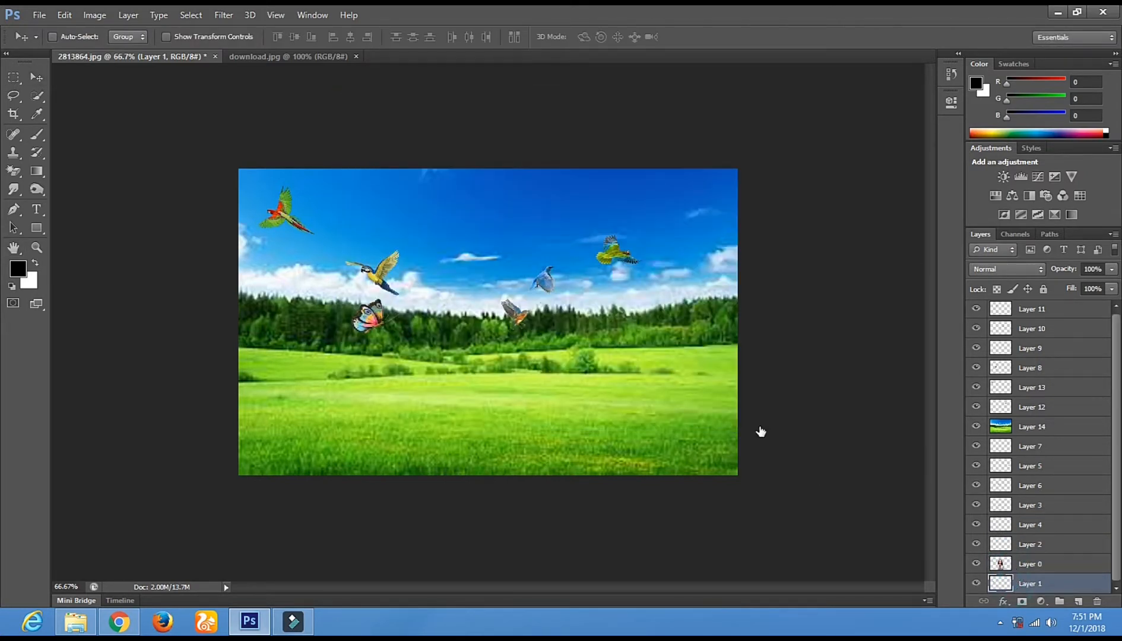
pyautogui.click(739, 146)
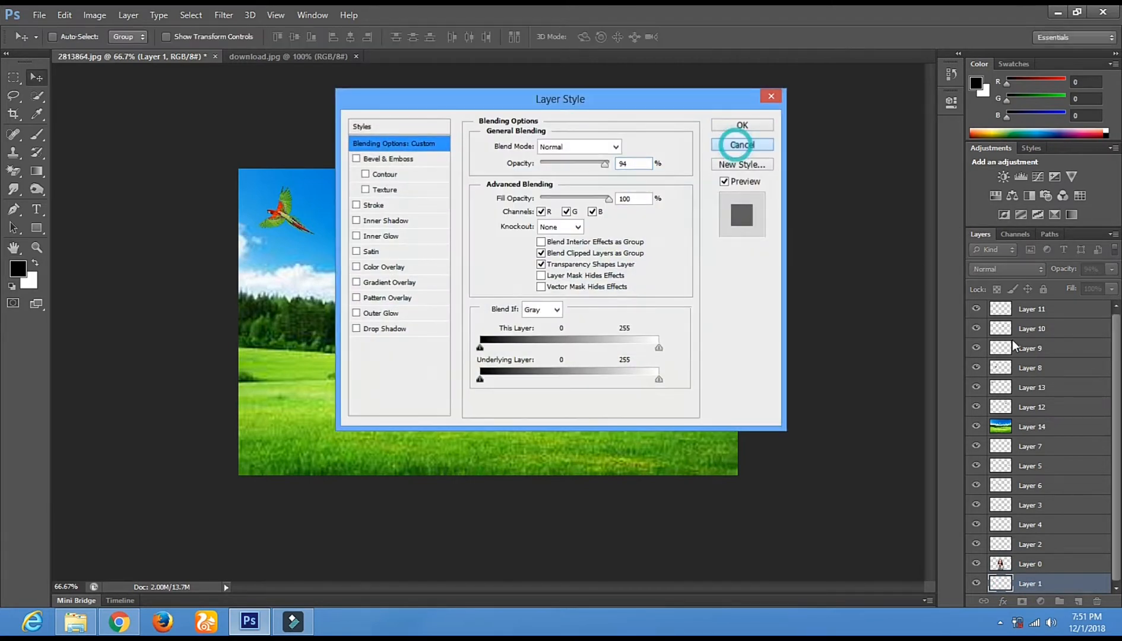
pyautogui.click(1028, 452)
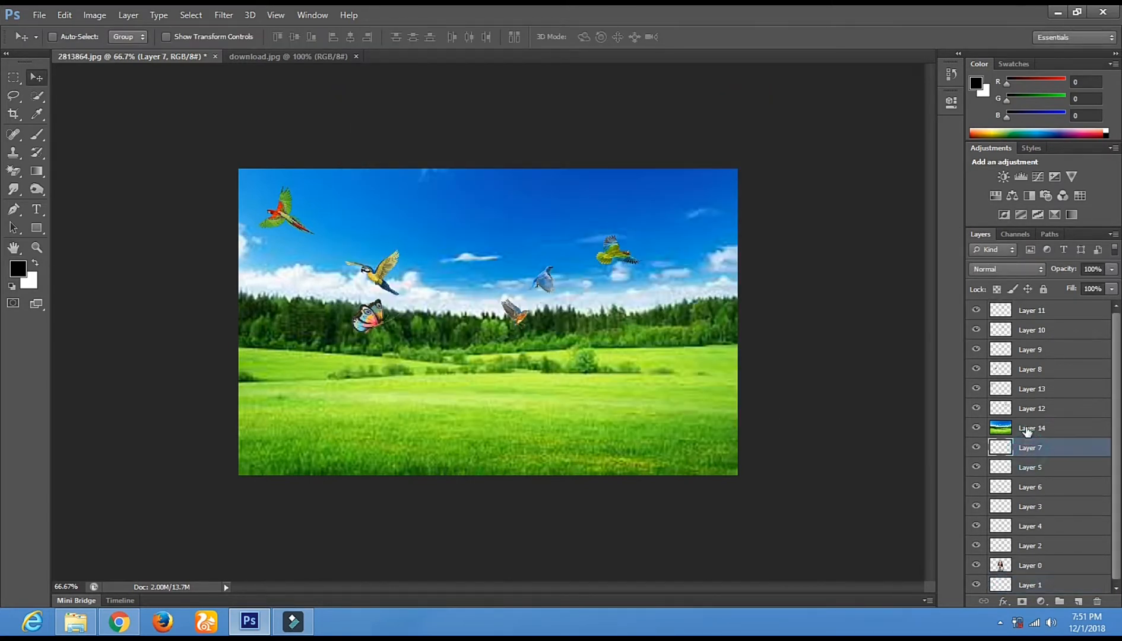
pyautogui.click(1027, 430)
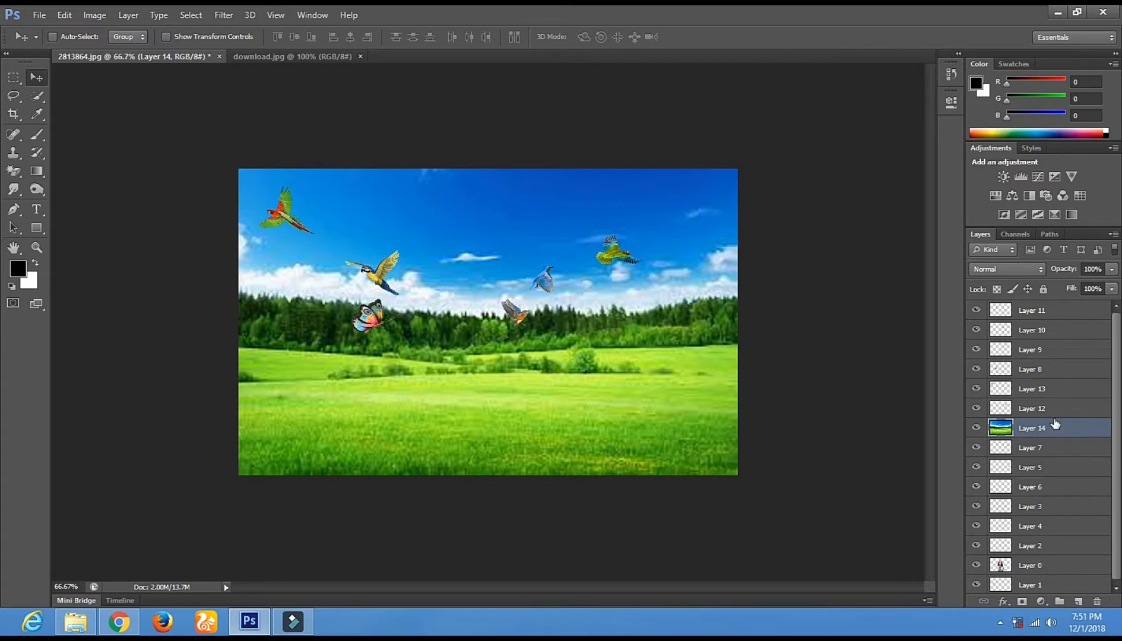
pyautogui.doubleClick(1024, 434)
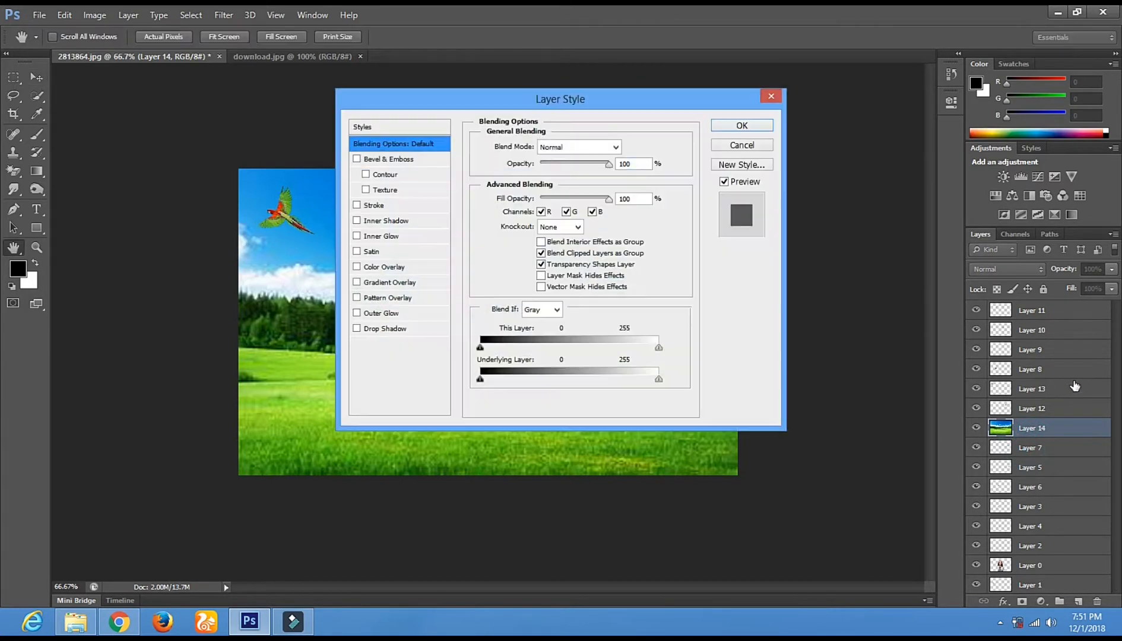
pyautogui.click(742, 145)
pyautogui.doubleClick(1036, 449)
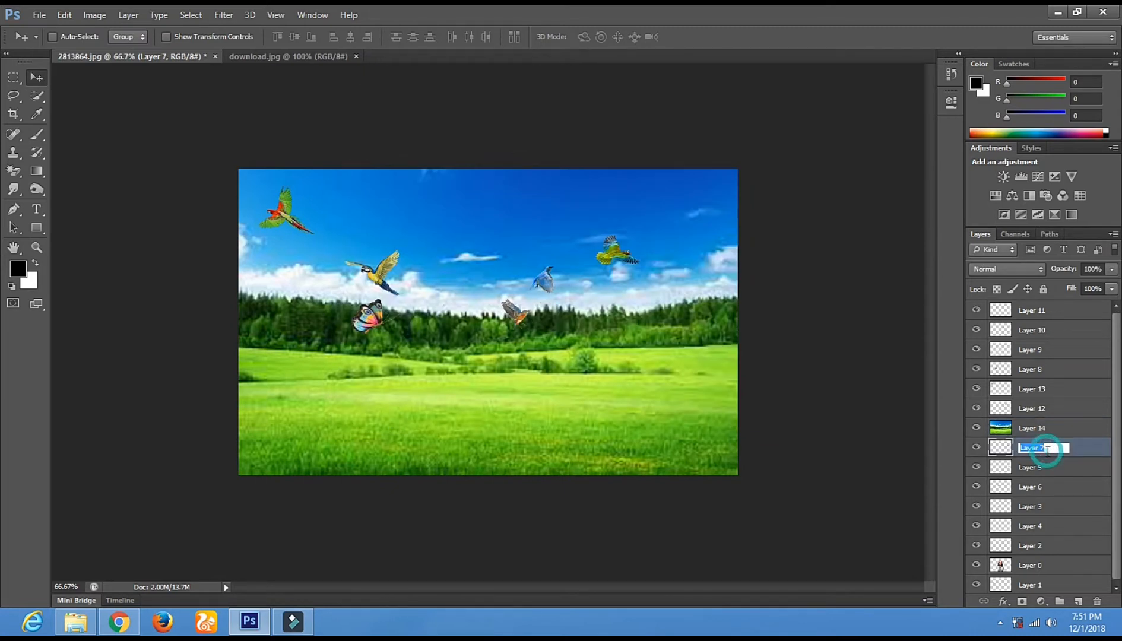
# Move the landscape layer below the woman's Layer 0, directly above Layer 1
pyautogui.click(1042, 431)
pyautogui.moveTo(1043, 431); pyautogui.dragTo(1047, 452)
pyautogui.click(1039, 469)
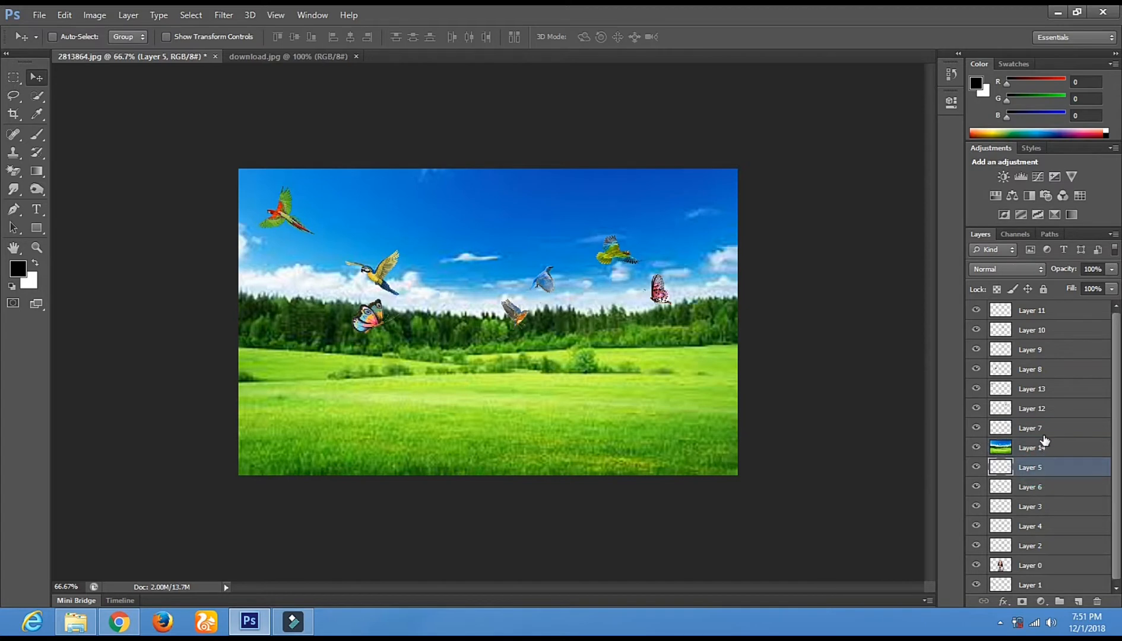
pyautogui.click(1045, 451)
pyautogui.moveTo(1048, 451); pyautogui.dragTo(1039, 566)
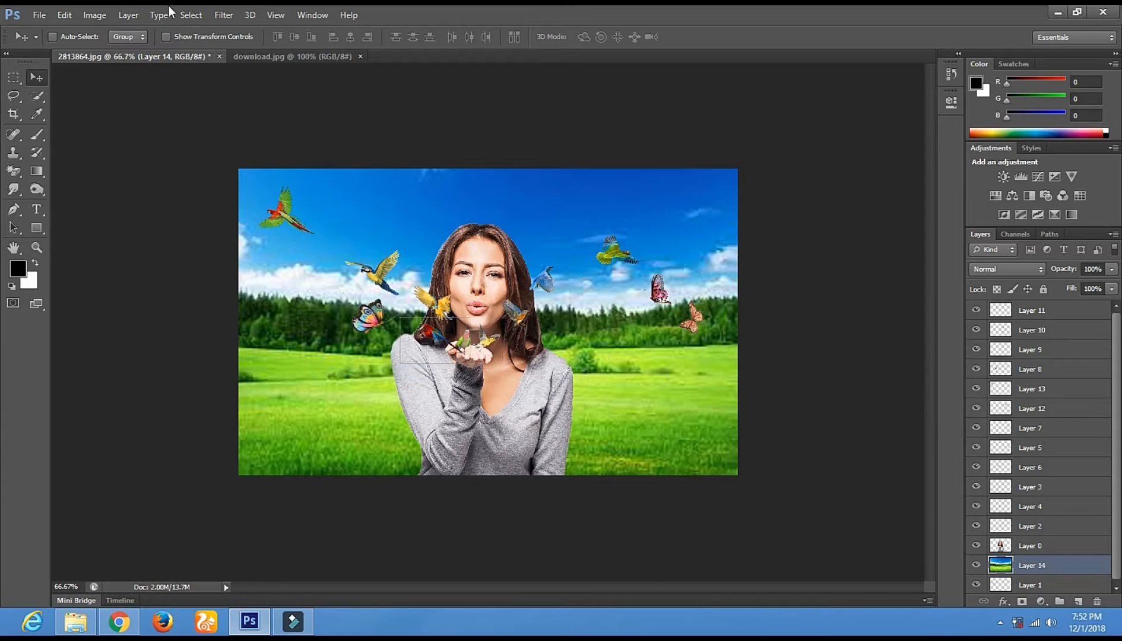
# Apply a Gaussian Blur with a radius of 8.0 pixels to the landscape layer
pyautogui.click(65, 14)
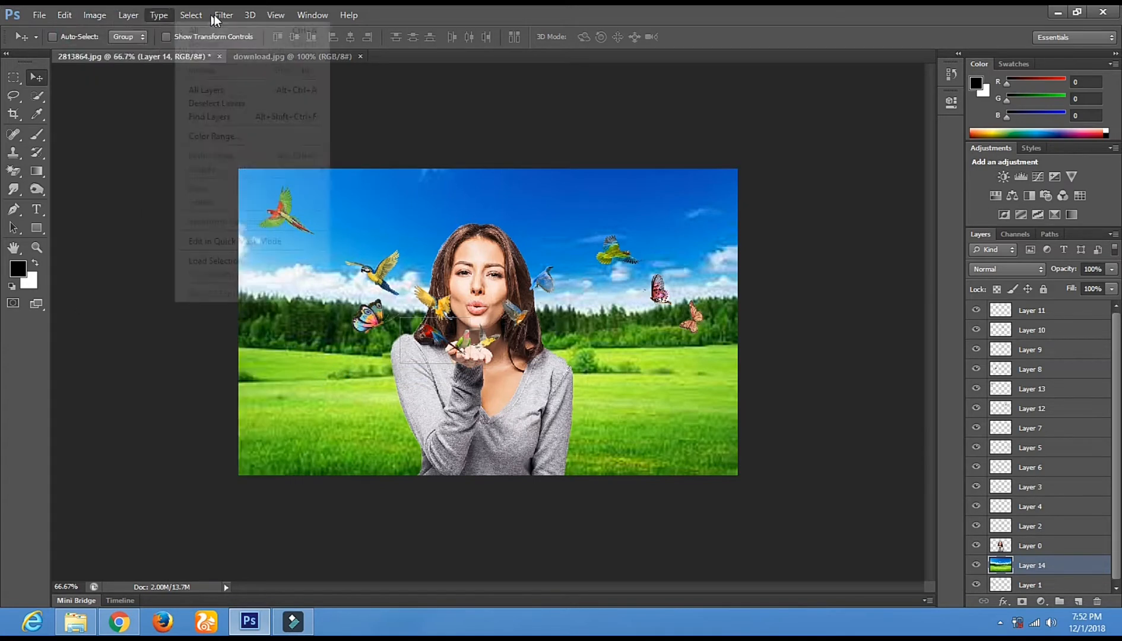
pyautogui.moveTo(266, 157)
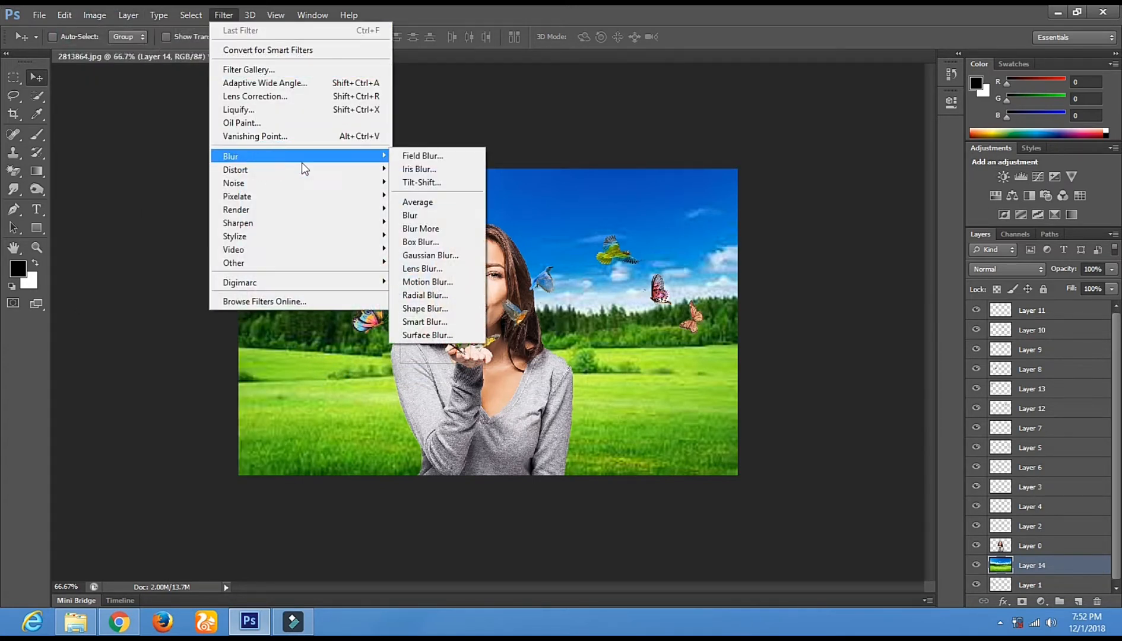
pyautogui.click(437, 255)
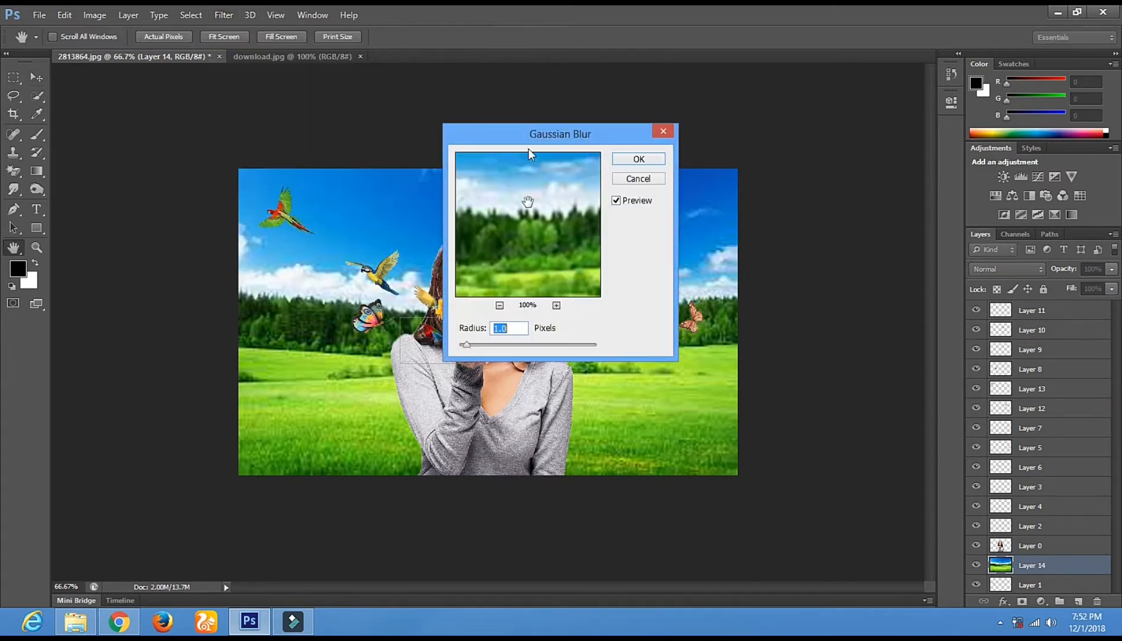
pyautogui.moveTo(532, 130); pyautogui.dragTo(884, 103)
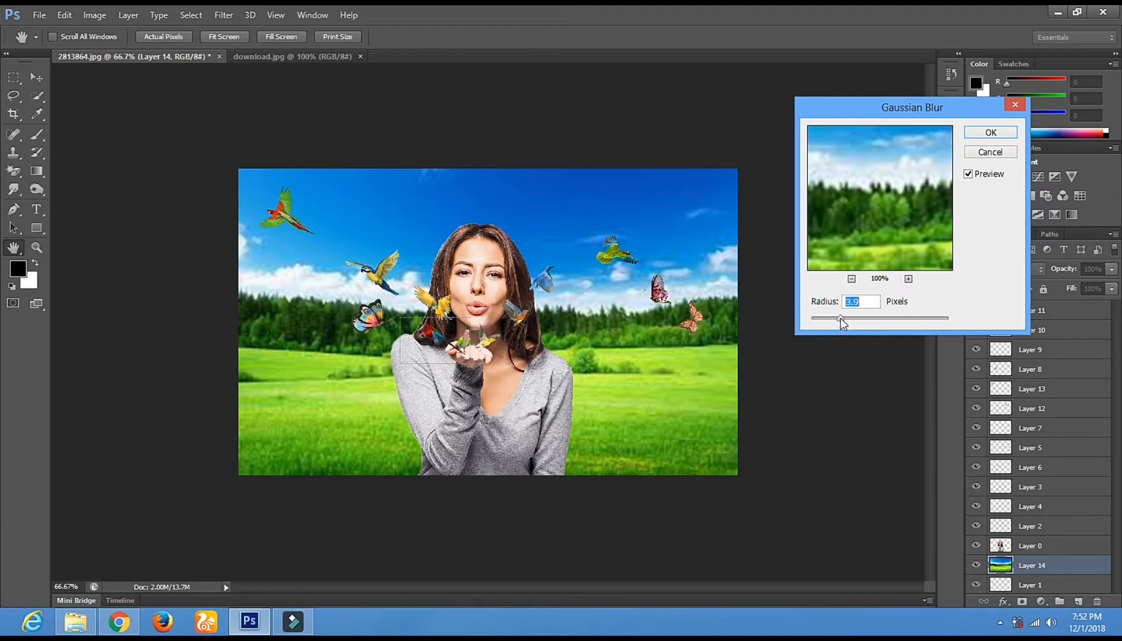
pyautogui.moveTo(842, 319); pyautogui.dragTo(854, 318)
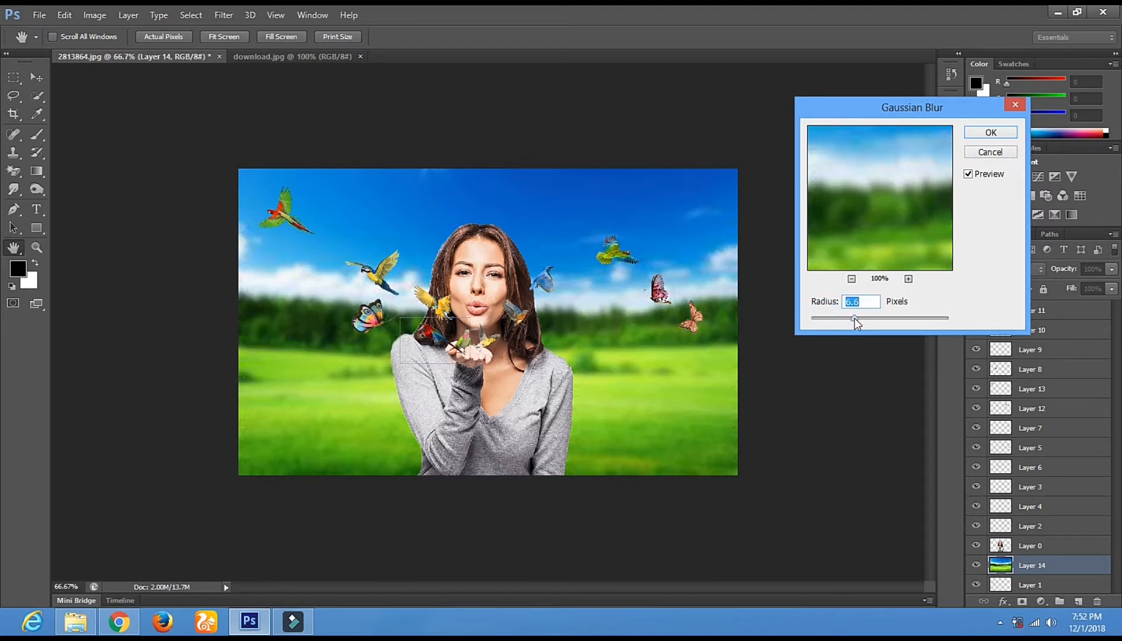
pyautogui.moveTo(854, 318); pyautogui.dragTo(859, 317)
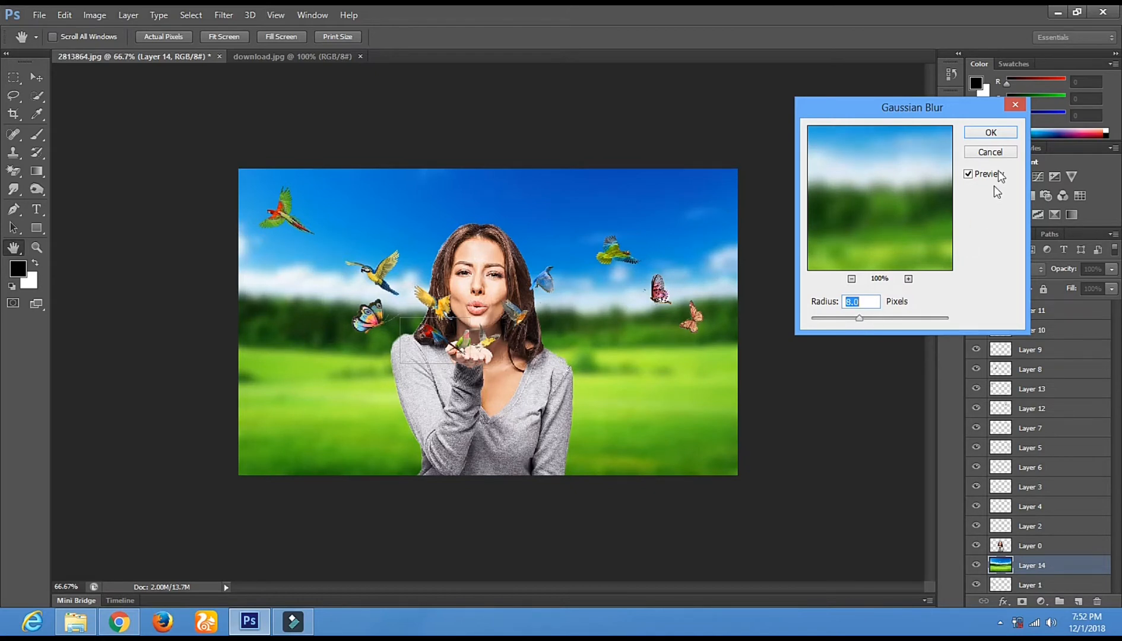
pyautogui.click(997, 133)
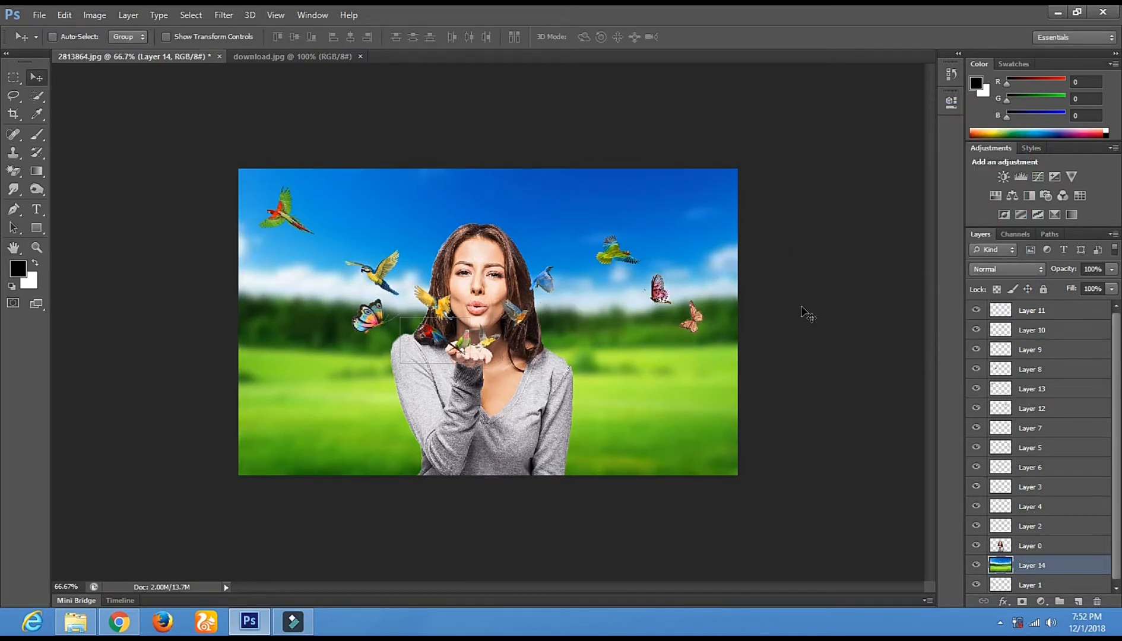
# Brighten the landscape layer with a Curves adjustment, raising the RGB midtone at input 126 to output 160
pyautogui.rightClick(614, 364)
pyautogui.click(630, 367)
pyautogui.click(94, 15)
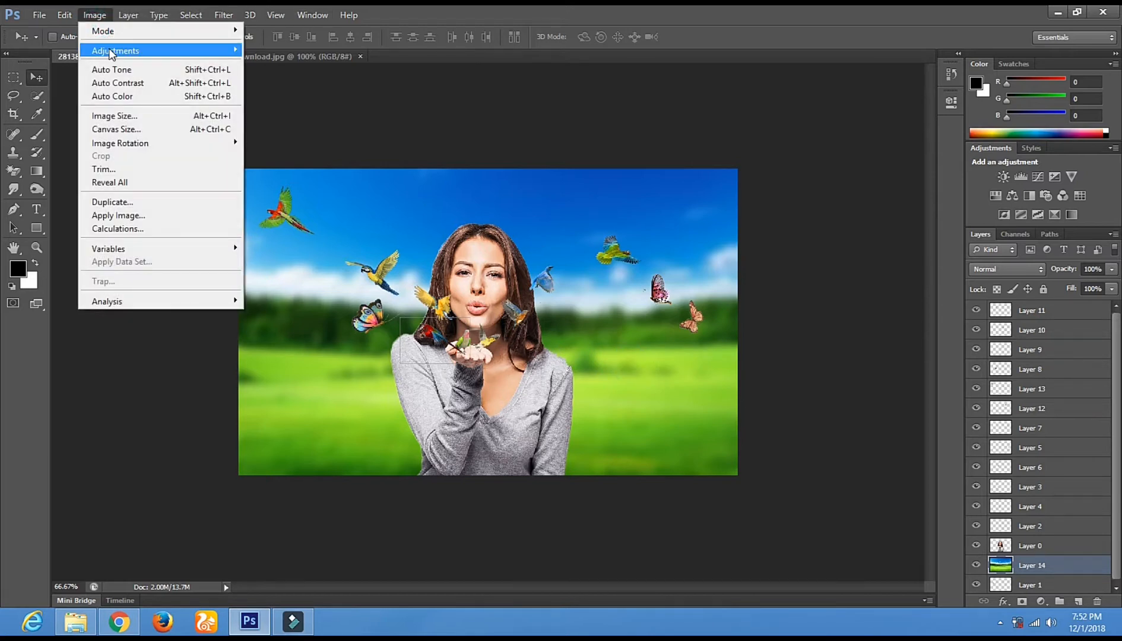
pyautogui.moveTo(159, 54)
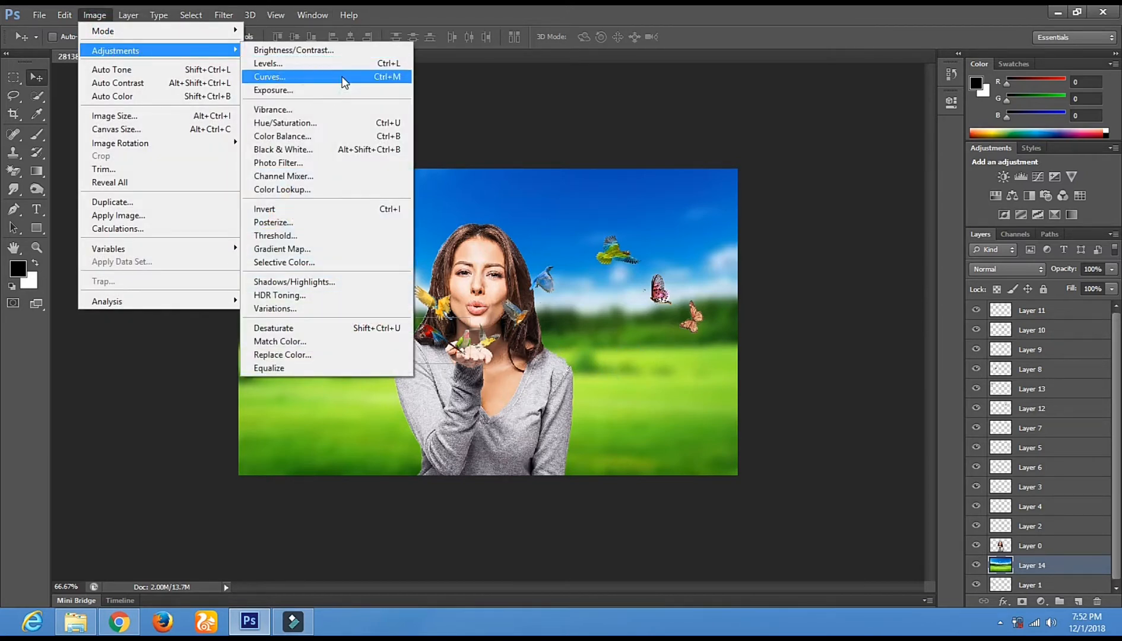
pyautogui.click(342, 78)
pyautogui.moveTo(894, 250); pyautogui.dragTo(895, 226)
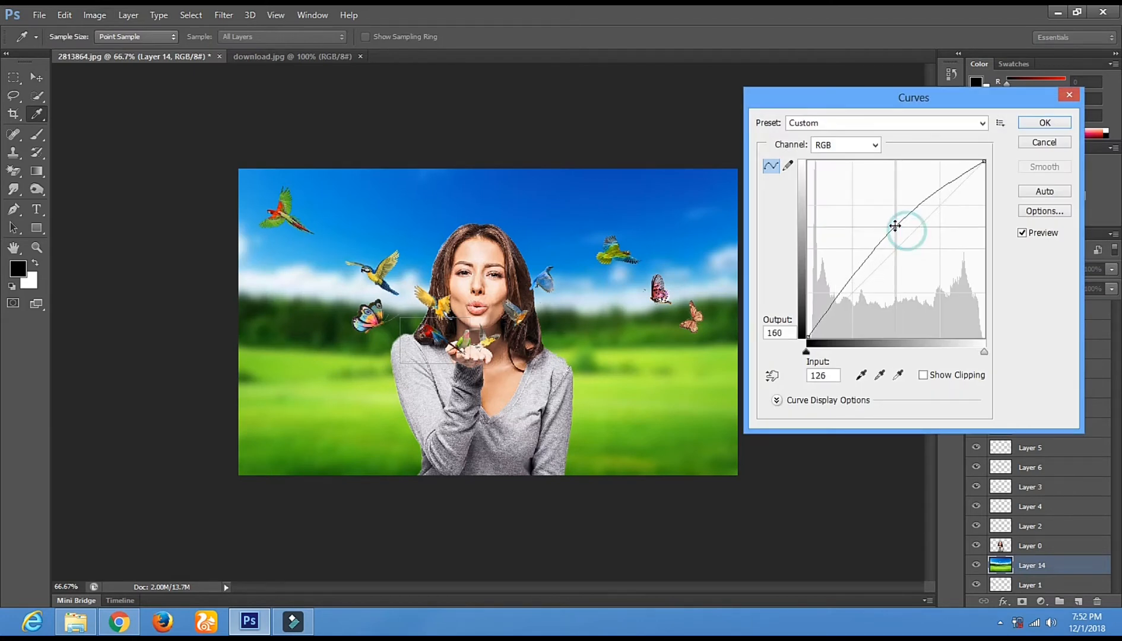
pyautogui.click(1036, 122)
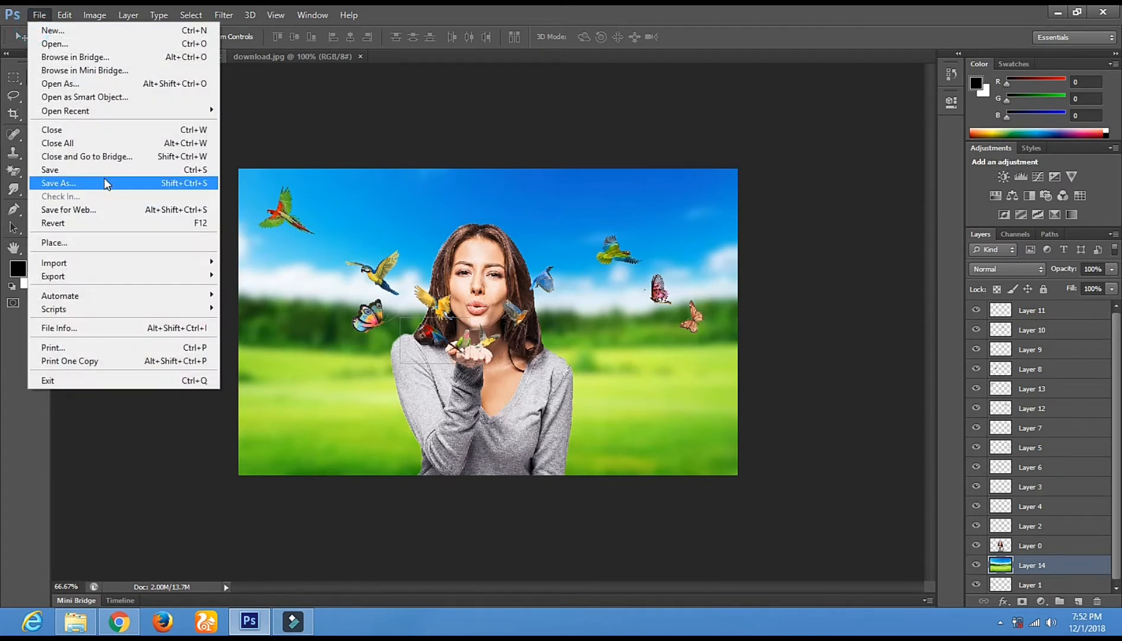
# Save the composite to the Desktop as a JPEG named "like and share thank u.jpg", accepting the JPEG options
pyautogui.click(105, 181)
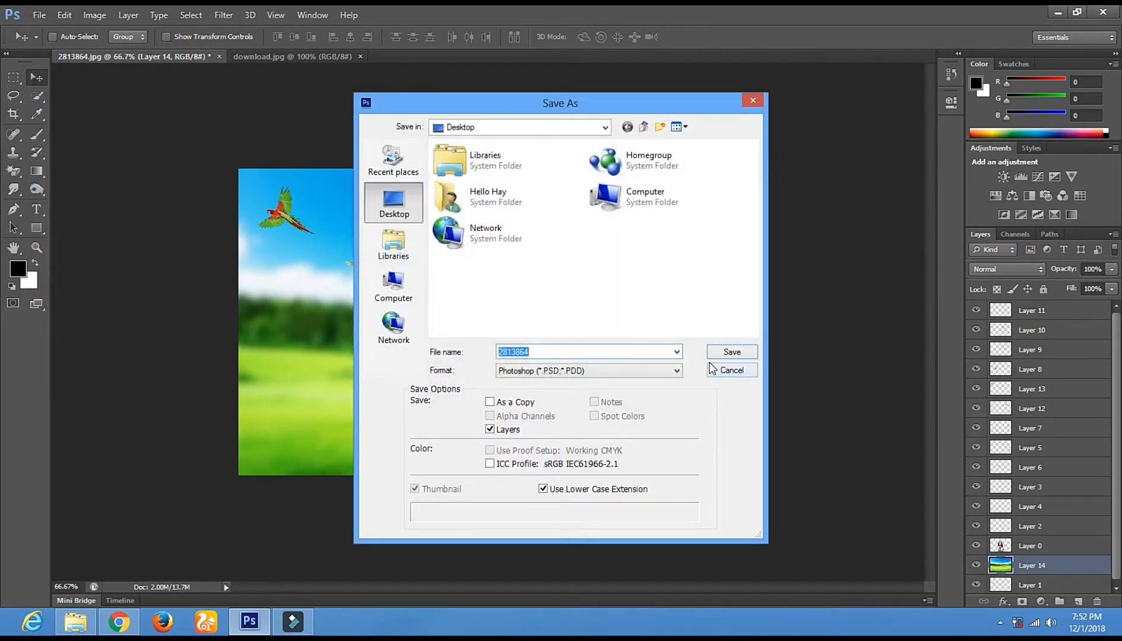
pyautogui.write('like and share thank u')
pyautogui.click(619, 376)
pyautogui.click(557, 463)
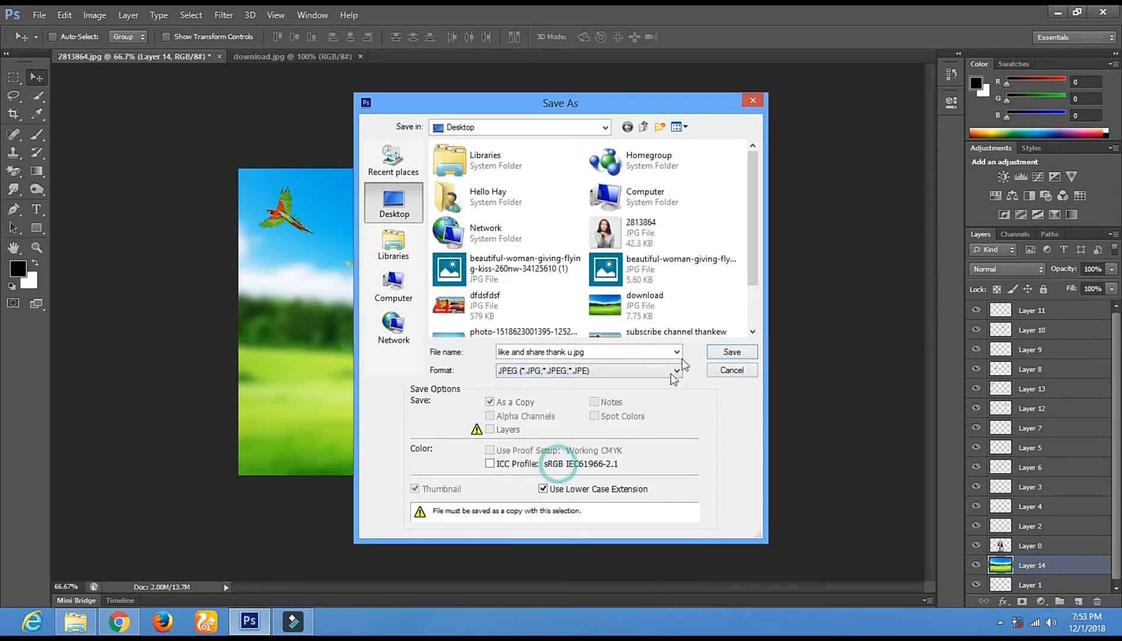
pyautogui.click(719, 357)
pyautogui.click(644, 166)
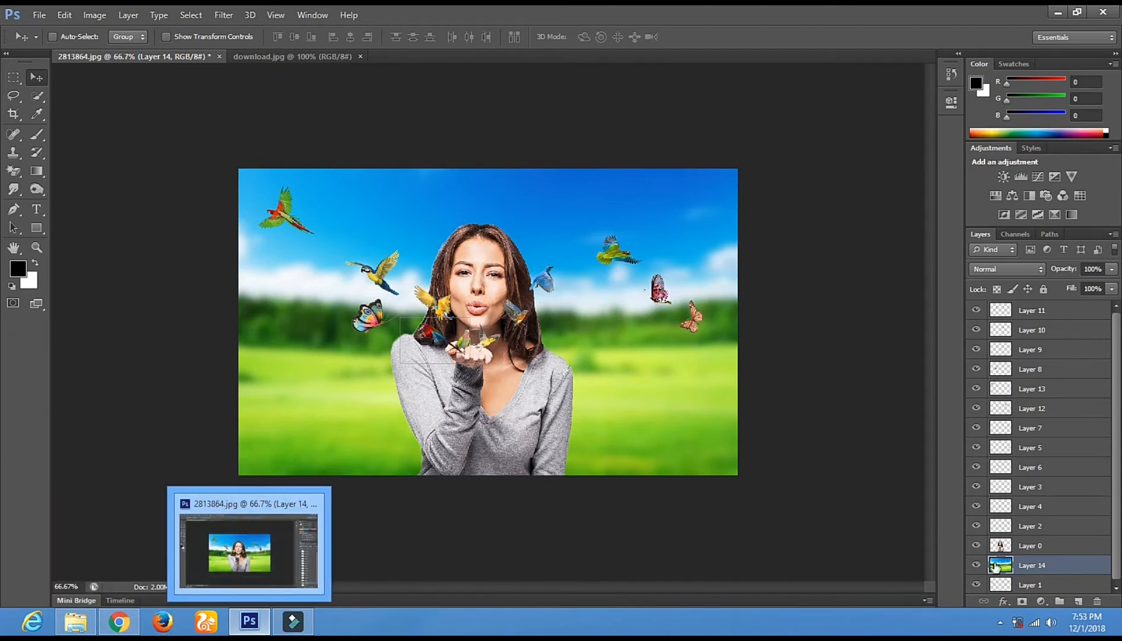
pyautogui.click(1000, 622)
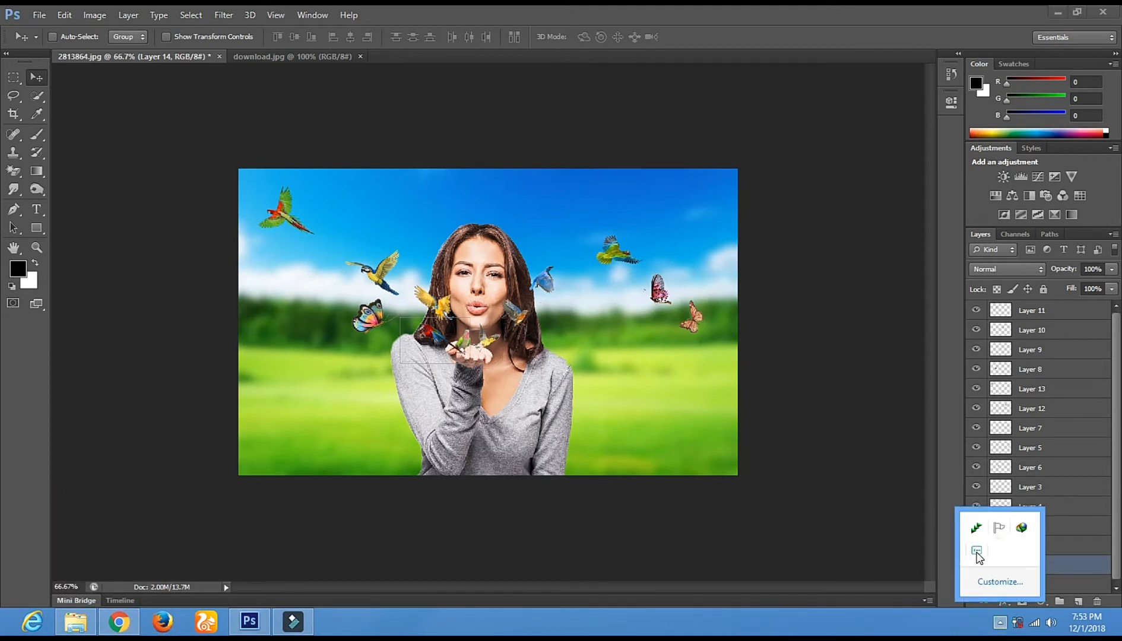
pyautogui.rightClick(978, 556)
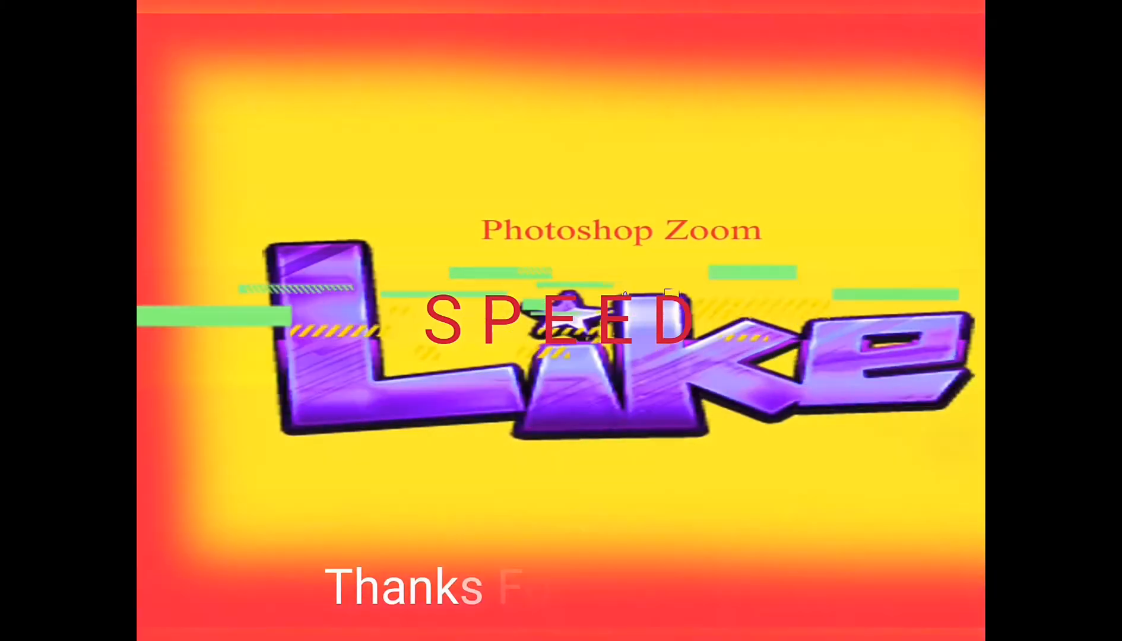